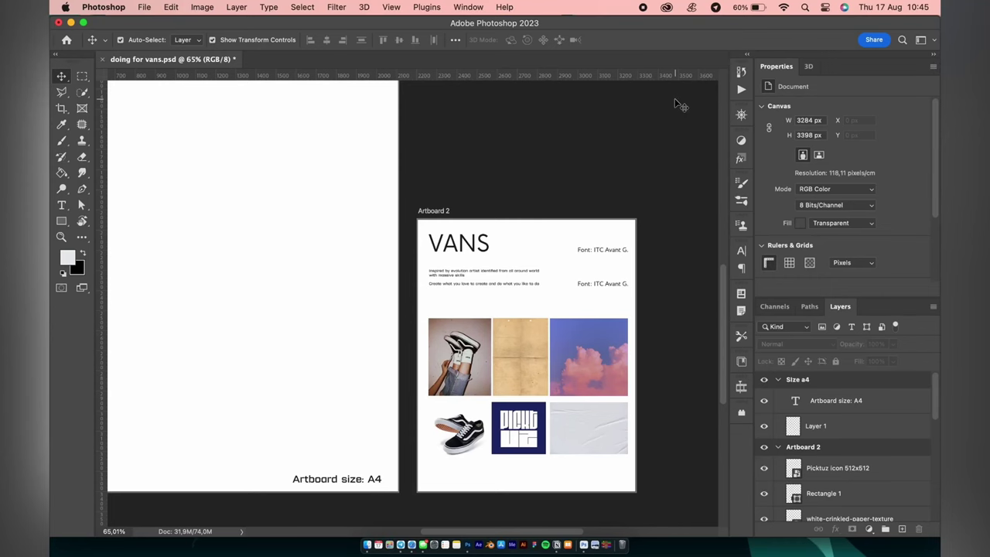
# Step: Move the shoes photo into the Size a4 artboard, enlarge it, and delete the 'Artboard size: A4' label
pyautogui.scroll(-3, 679, 105)
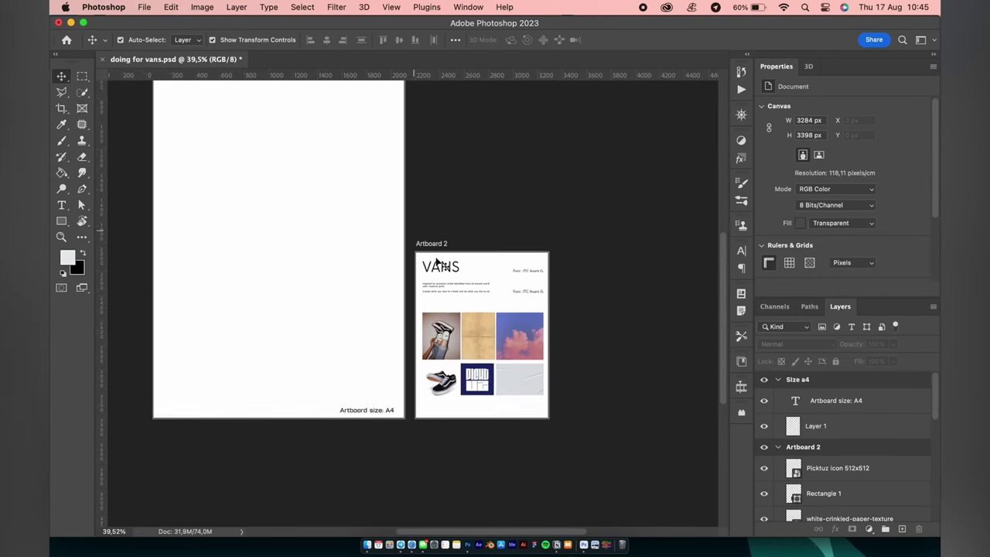
pyautogui.moveTo(457, 379)
pyautogui.mouseDown()
pyautogui.moveTo(357, 301)
pyautogui.moveTo(425, 304)
pyautogui.mouseUp()
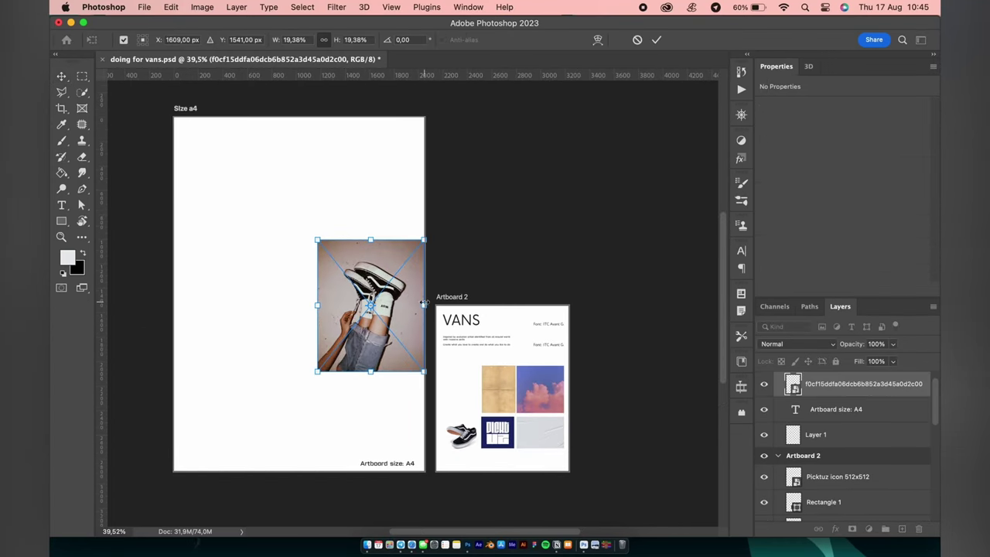
pyautogui.moveTo(317, 305); pyautogui.dragTo(173, 304)
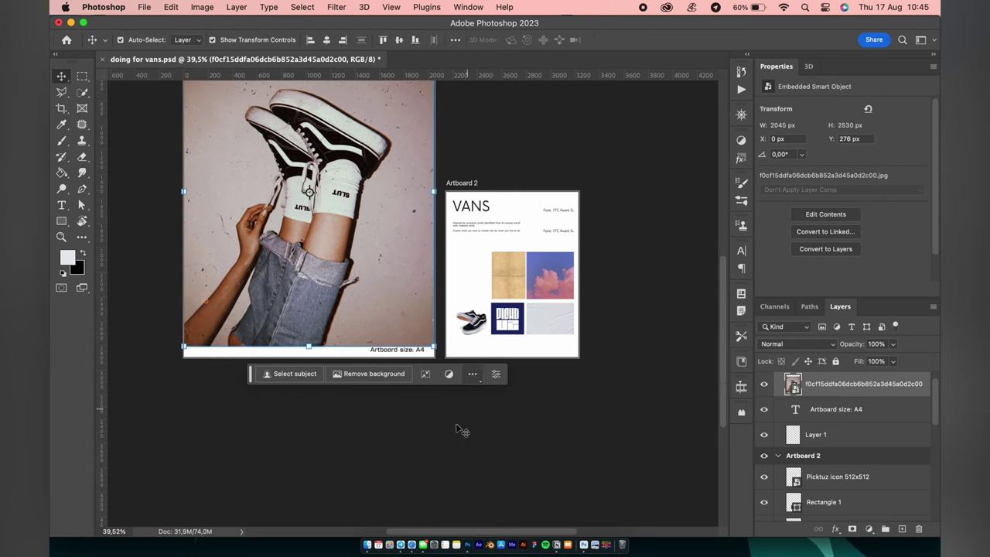
pyautogui.click(824, 410)
pyautogui.press('Delete')
# Step: Nudge the photo down and stretch it wider to the right with Free Transform
pyautogui.click(337, 263)
pyautogui.hotkey('shift', 'Down')
pyautogui.hotkey('shift', 'Down')
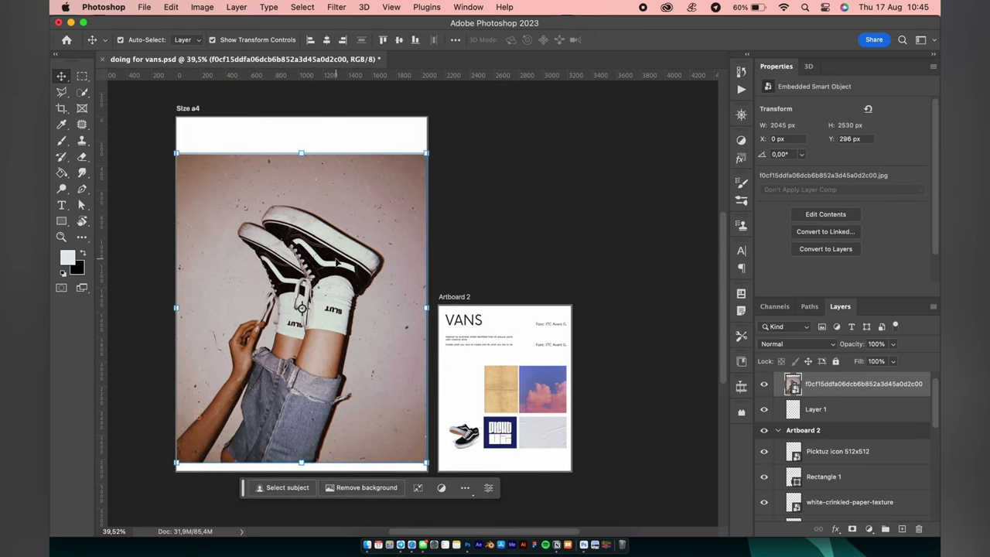
pyautogui.hotkey('shift', 'Down')
pyautogui.hotkey('shift', 'Down')
pyautogui.hotkey('shift', 'Down')
pyautogui.click(519, 219)
pyautogui.click(390, 243)
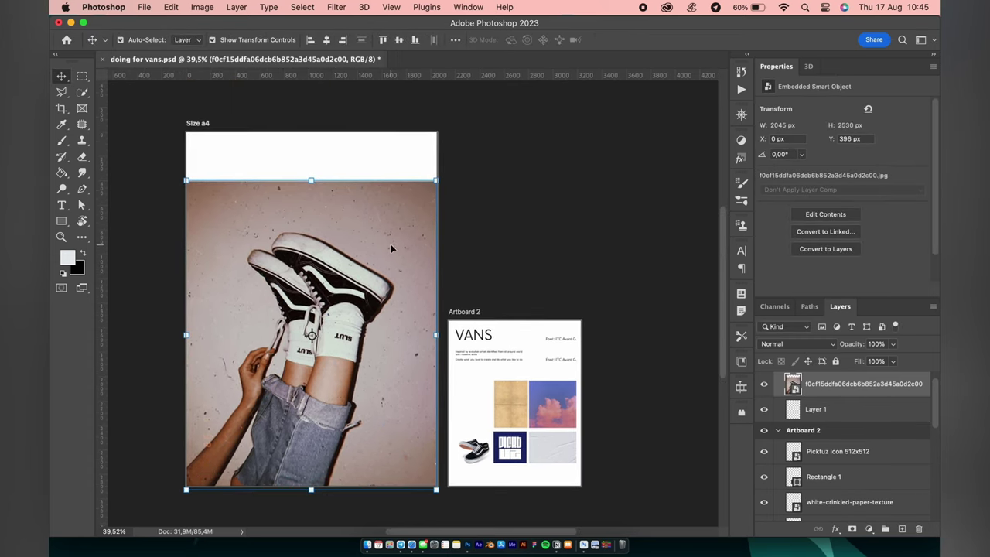
pyautogui.hotkey('ctrl', 't')
pyautogui.moveTo(435, 333)
pyautogui.mouseDown()
pyautogui.moveTo(470, 333)
pyautogui.moveTo(470, 309)
pyautogui.mouseUp()
pyautogui.press('Return')
pyautogui.press('Return')
# Step: Rasterize the photo layer and Content-Aware fill the white strip at the top
pyautogui.rightClick(836, 384)
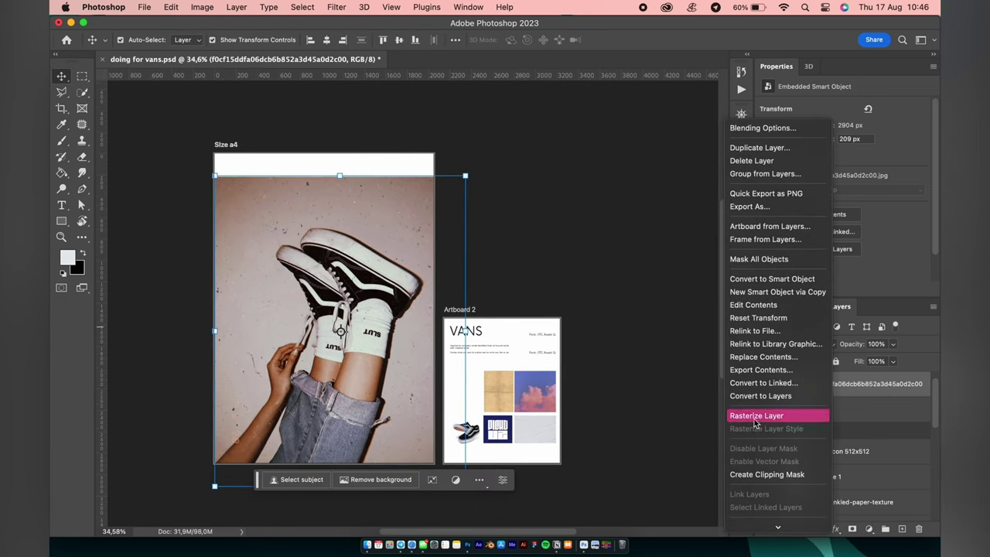
pyautogui.click(754, 412)
pyautogui.click(82, 76)
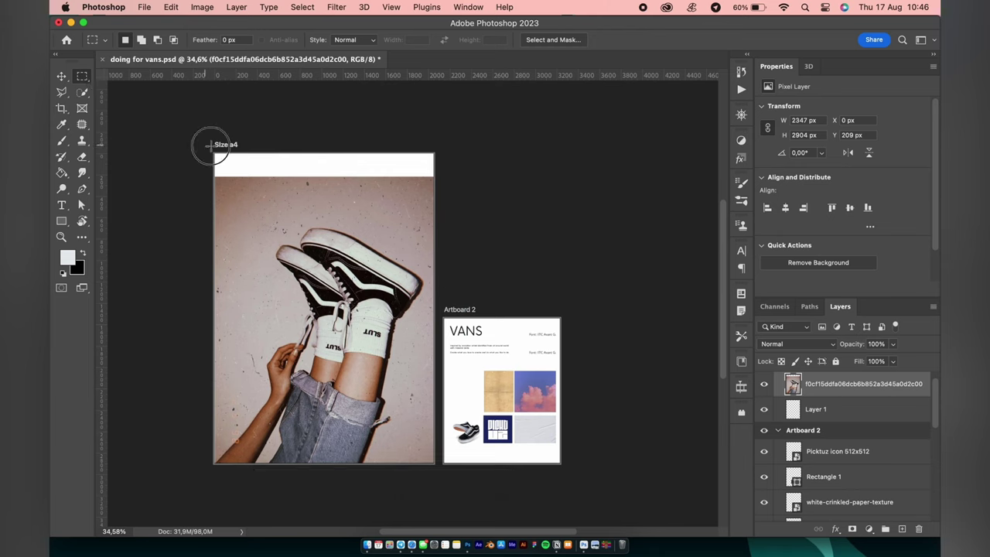
pyautogui.moveTo(214, 154); pyautogui.dragTo(442, 183)
pyautogui.hotkey('shift', 'BackSpace')
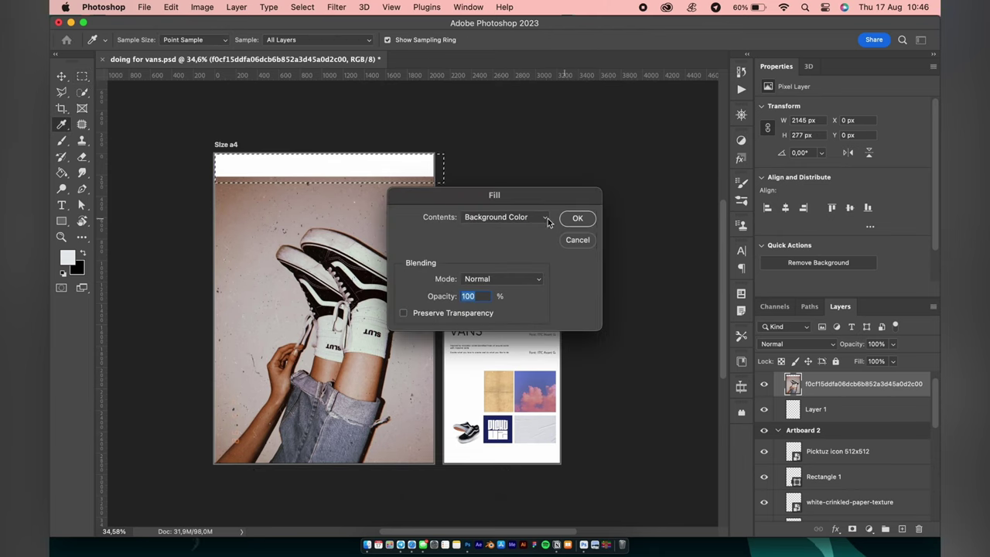
pyautogui.click(548, 222)
pyautogui.click(532, 253)
pyautogui.click(582, 219)
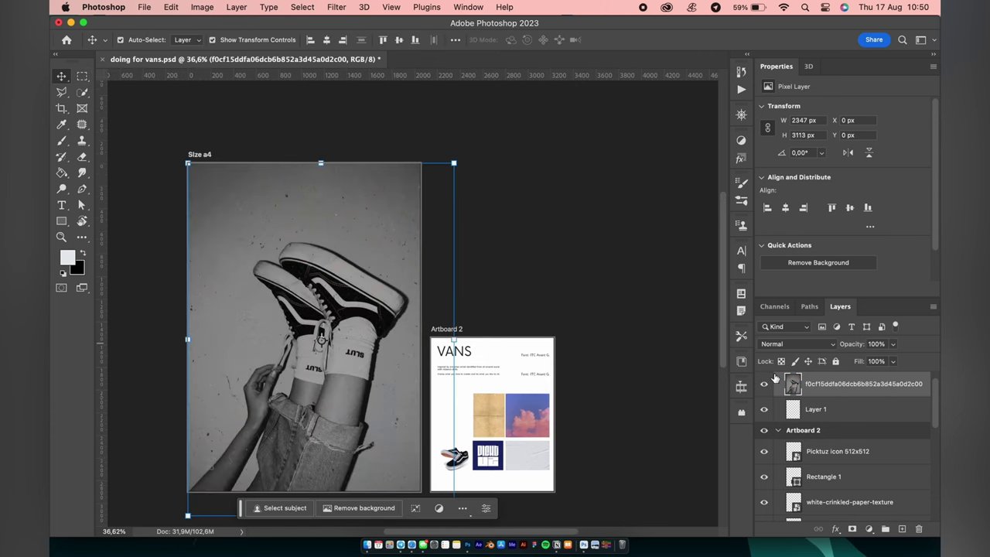
pyautogui.hotkey('ctrl', 'z')
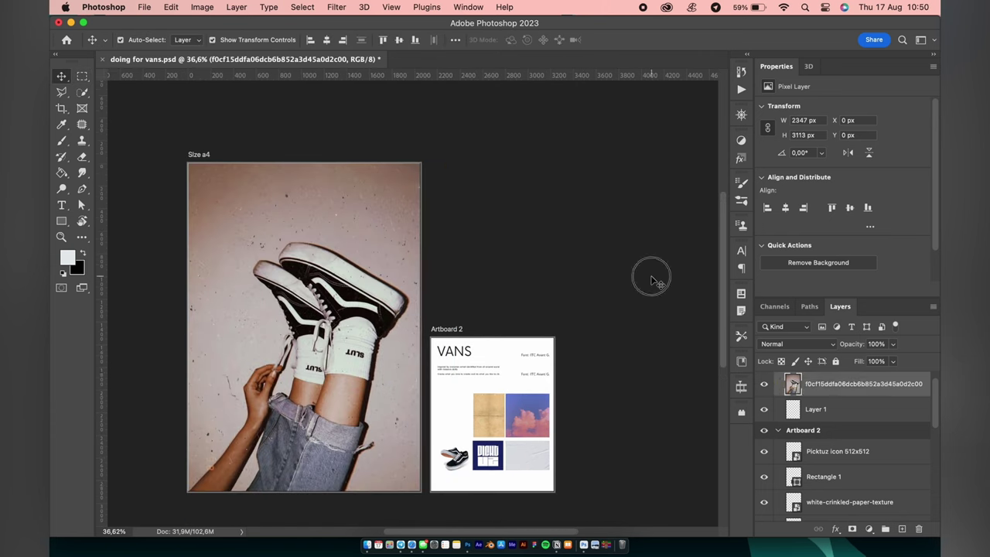
# Step: Darken the photo with Hue/Saturation Lightness -16
pyautogui.hotkey('ctrl', 'u')
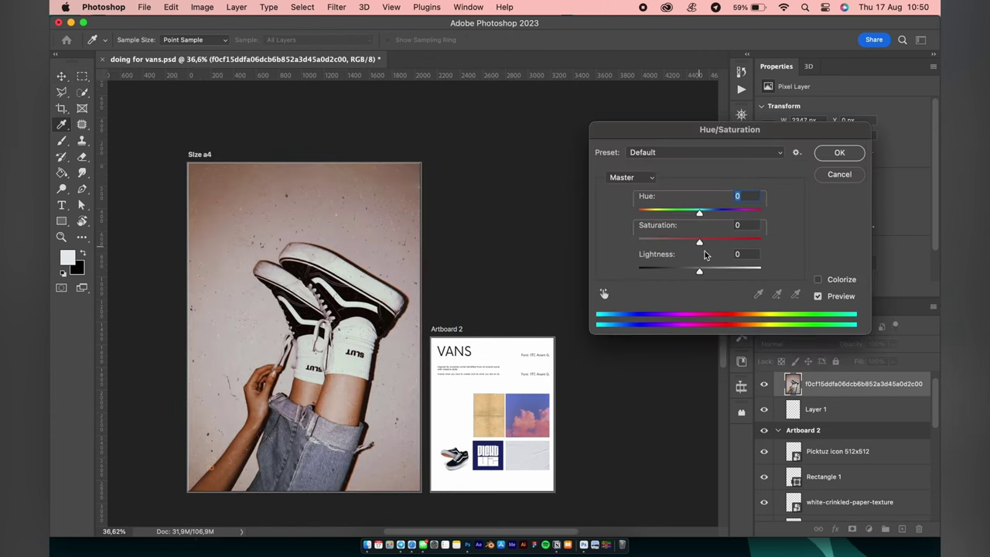
pyautogui.moveTo(699, 271); pyautogui.dragTo(691, 273)
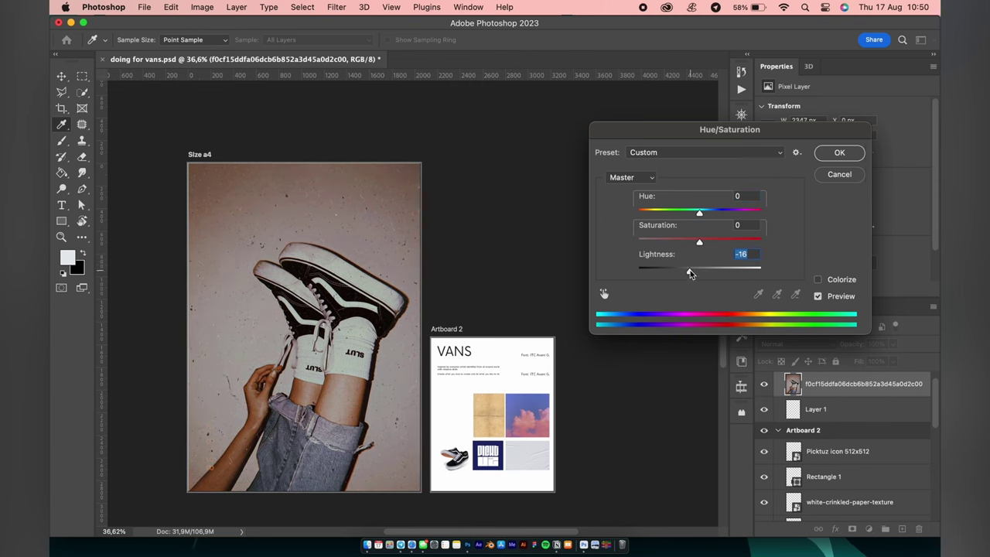
pyautogui.click(837, 154)
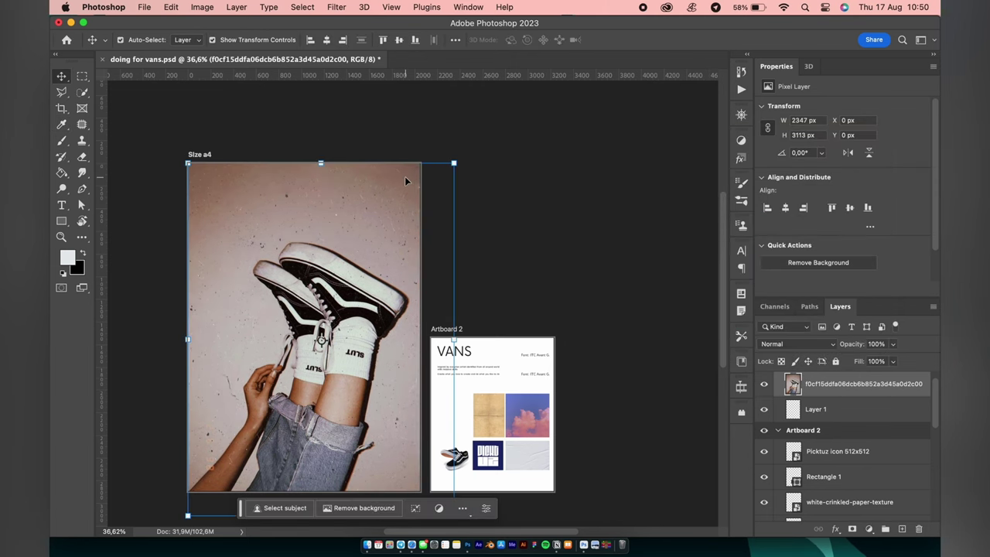
# Step: In the Filter Gallery, set Reticulation to Density 16 with both levels at 5
pyautogui.click(337, 7)
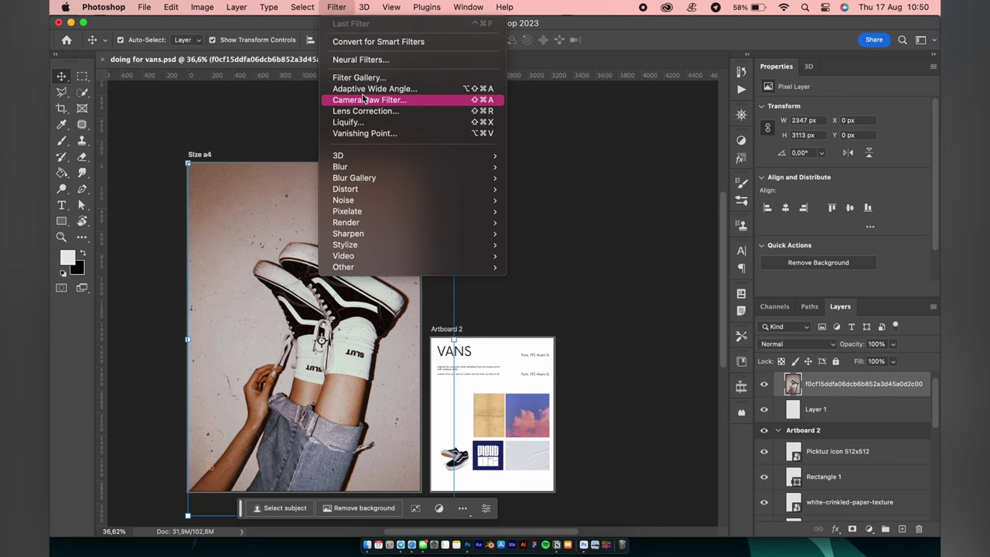
pyautogui.click(359, 78)
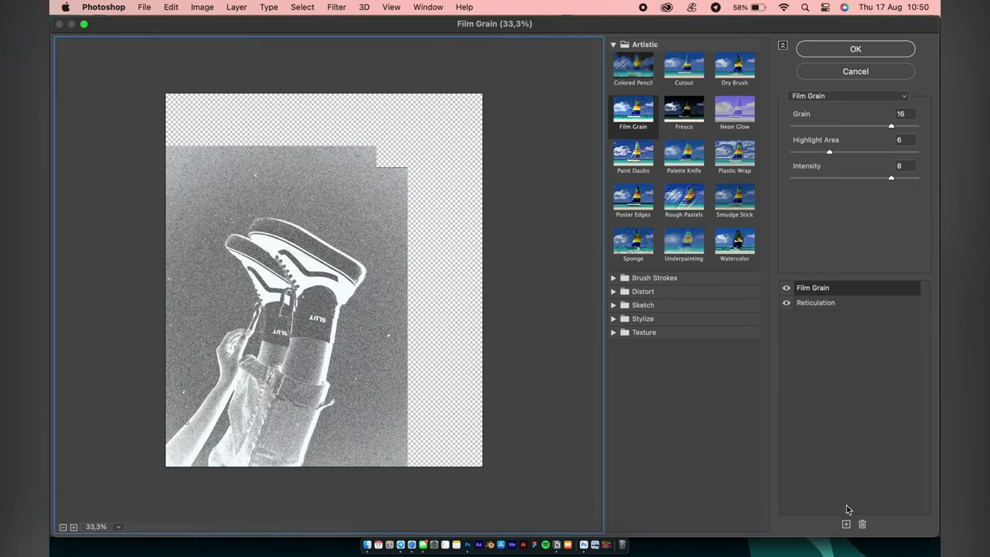
pyautogui.click(863, 523)
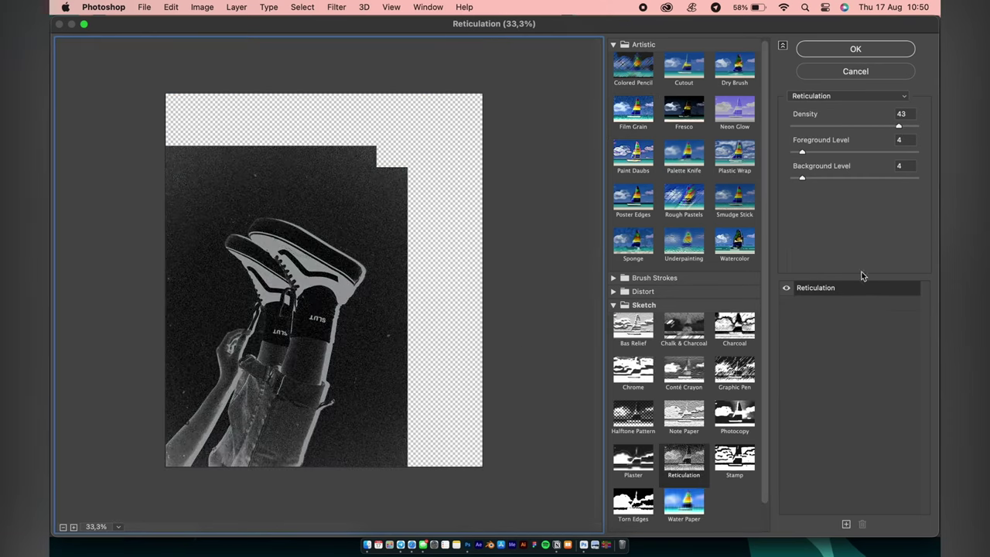
pyautogui.click(851, 178)
pyautogui.moveTo(802, 152); pyautogui.dragTo(836, 152)
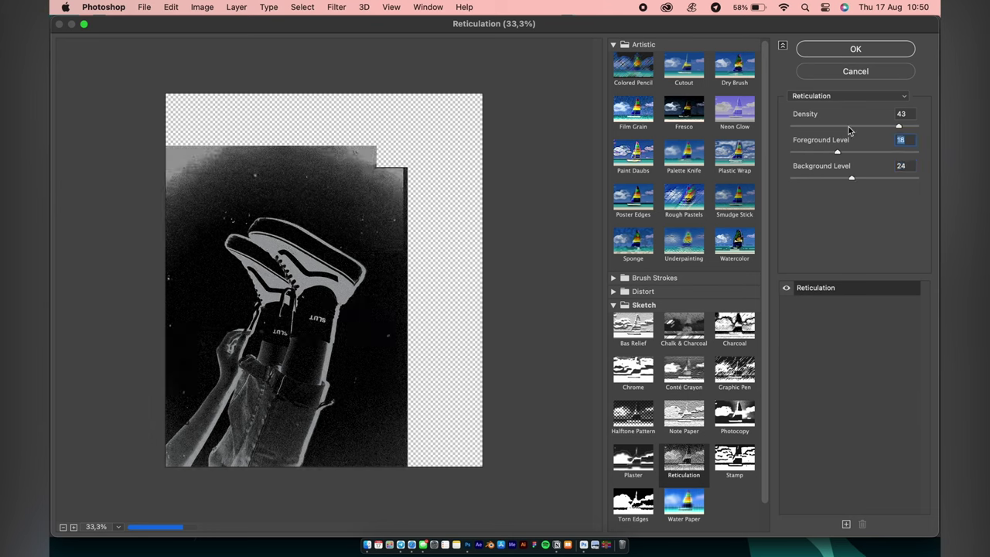
pyautogui.moveTo(899, 126); pyautogui.dragTo(809, 127)
pyautogui.moveTo(852, 178)
pyautogui.mouseDown()
pyautogui.moveTo(805, 178)
pyautogui.moveTo(804, 152)
pyautogui.mouseUp()
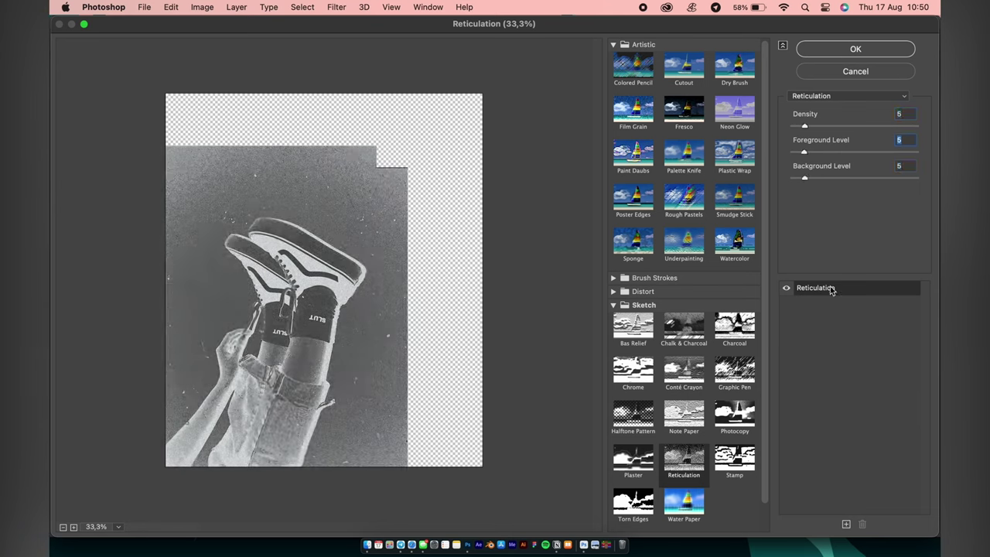
pyautogui.click(833, 126)
# Step: Add a Halftone Pattern effect with Size 4 and Contrast 3
pyautogui.click(846, 524)
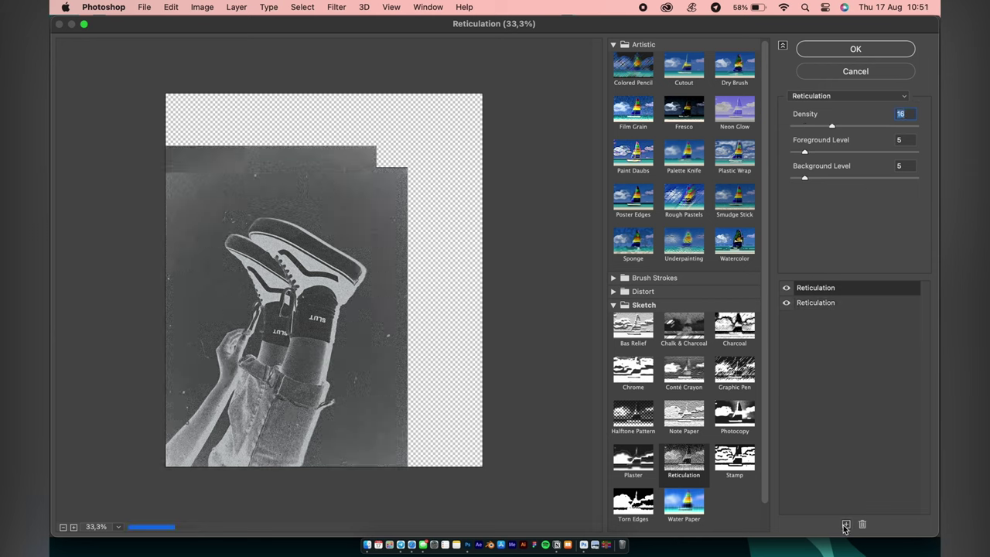
pyautogui.click(633, 371)
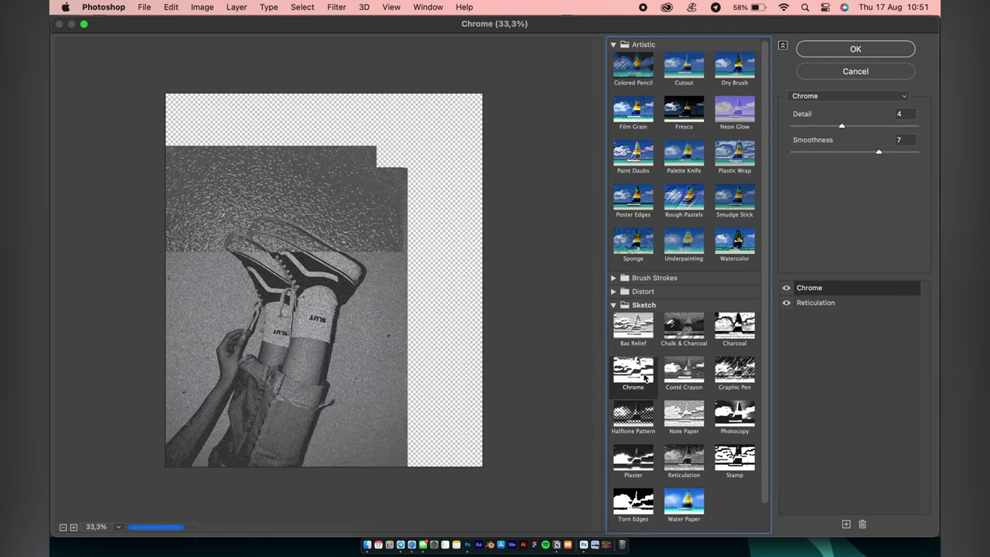
pyautogui.click(633, 416)
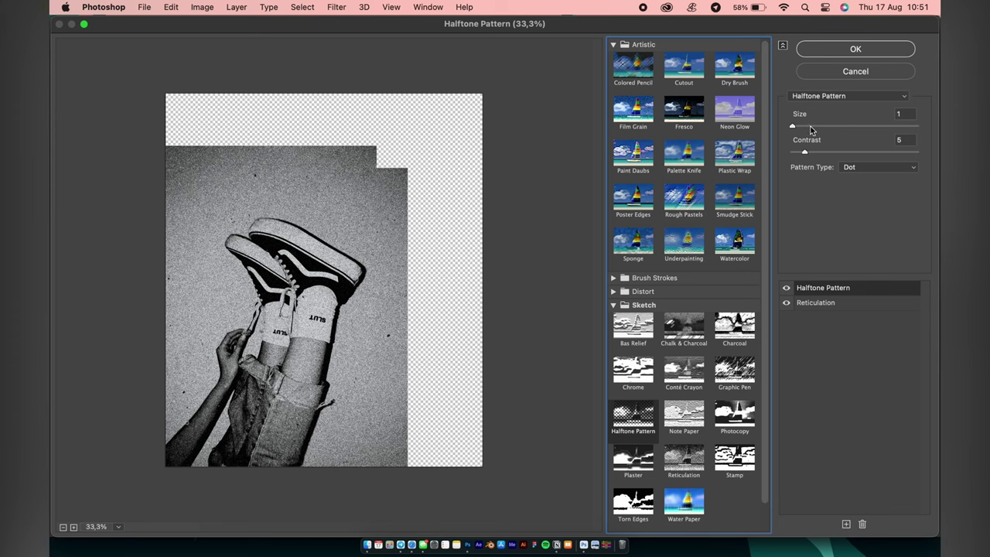
pyautogui.click(810, 126)
pyautogui.click(810, 127)
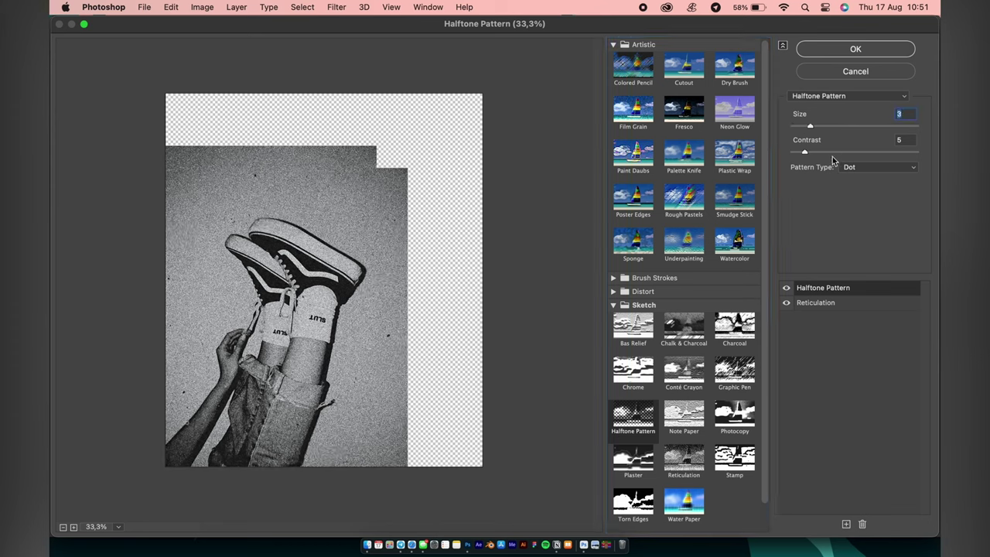
pyautogui.click(837, 153)
pyautogui.click(801, 152)
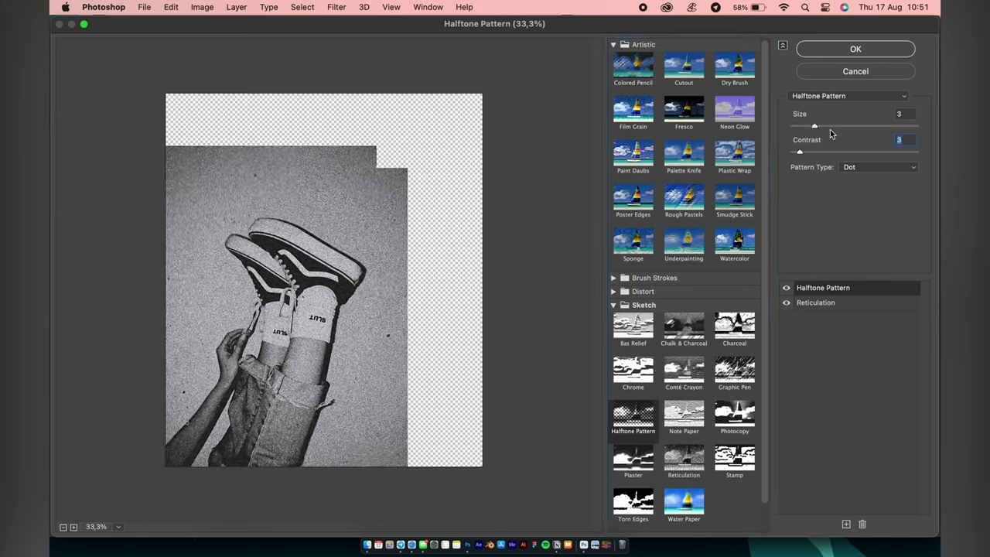
pyautogui.click(823, 127)
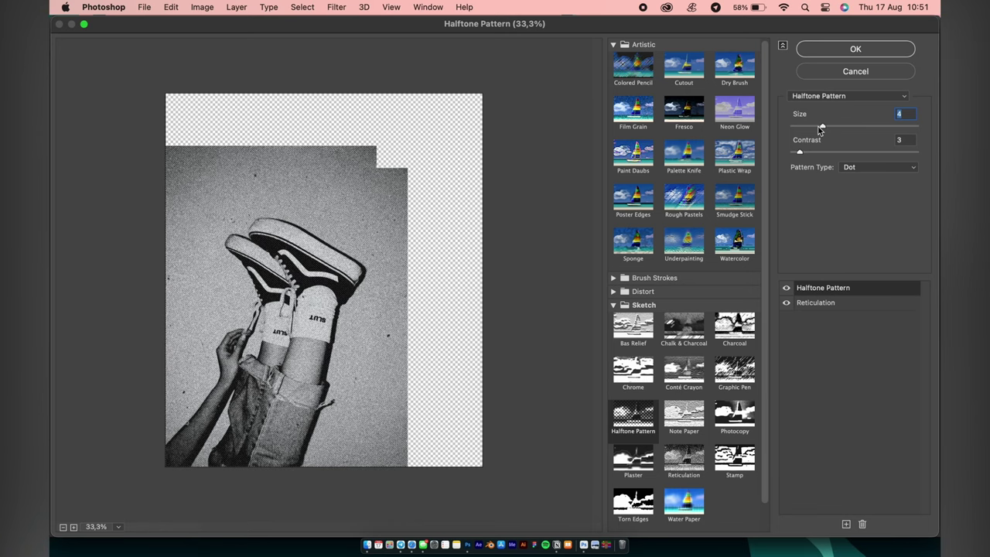
# Step: Add a Film Grain effect with Grain 6, Highlight Area 9 and Intensity 4
pyautogui.click(846, 524)
pyautogui.click(642, 109)
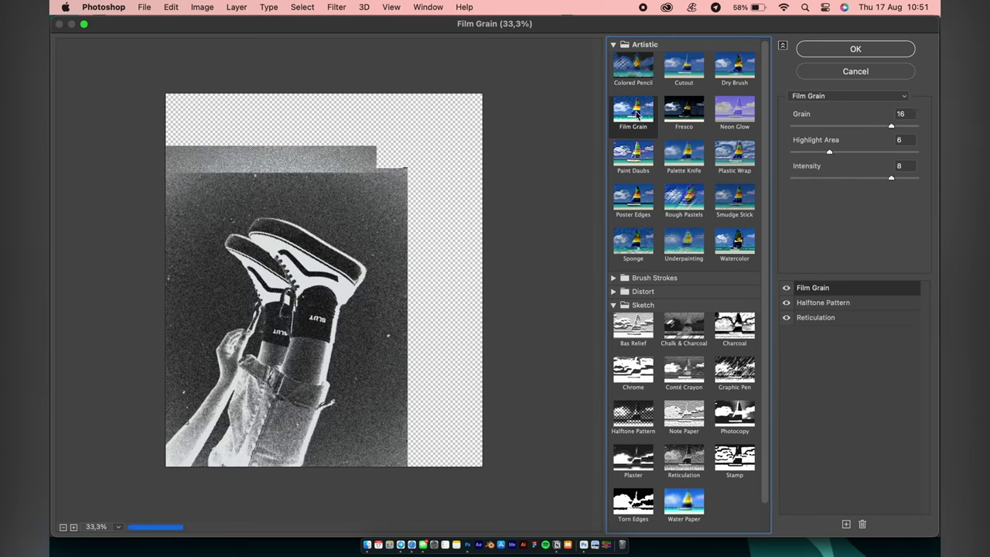
pyautogui.click(830, 127)
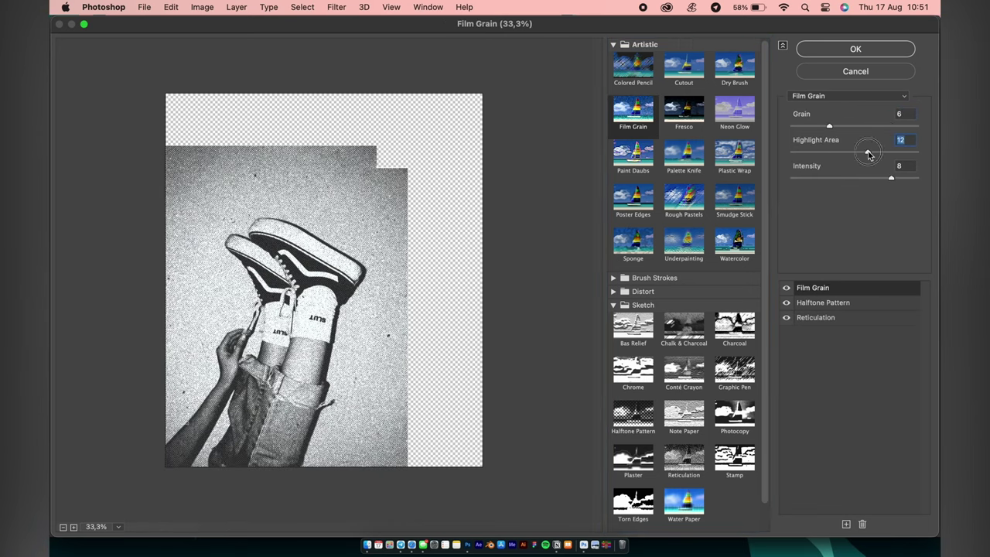
pyautogui.click(848, 153)
pyautogui.click(841, 179)
pyautogui.scroll(-2, 664, 309)
# Step: Add a Grain effect with Intensity 55 and Contrast around 38-39
pyautogui.click(846, 523)
pyautogui.scroll(-4, 691, 493)
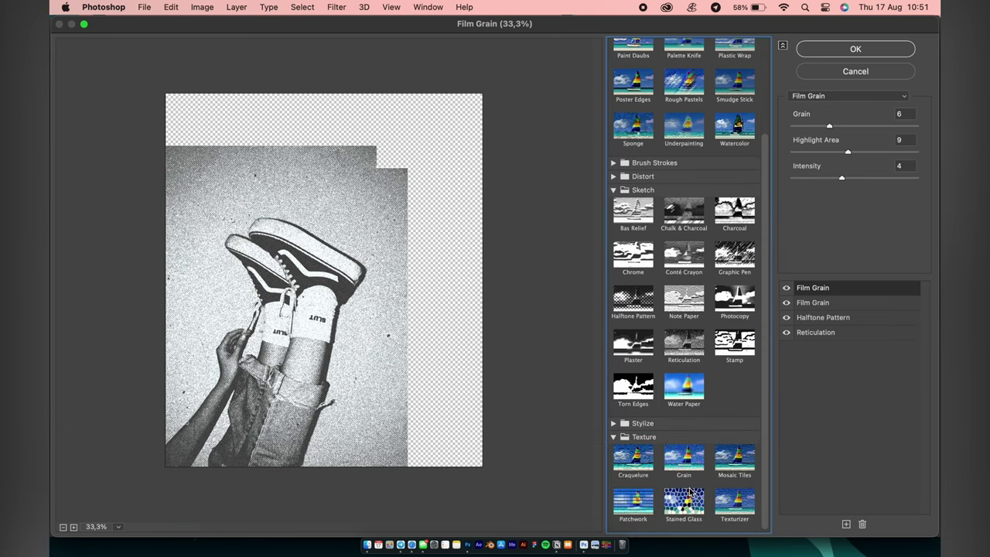
pyautogui.click(675, 474)
pyautogui.moveTo(853, 153); pyautogui.dragTo(841, 153)
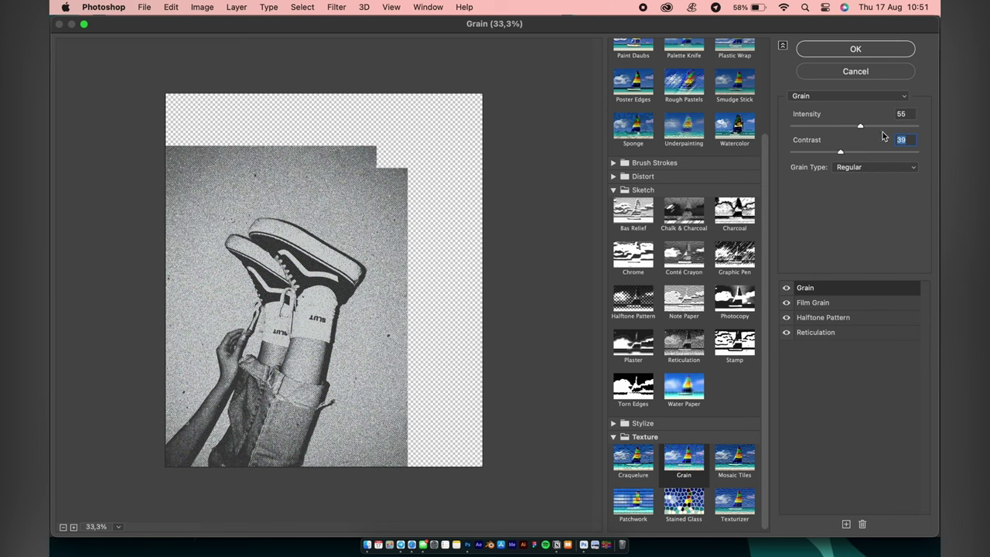
# Step: Apply the stacked Filter Gallery effects and zoom out to view the whole poster
pyautogui.click(871, 47)
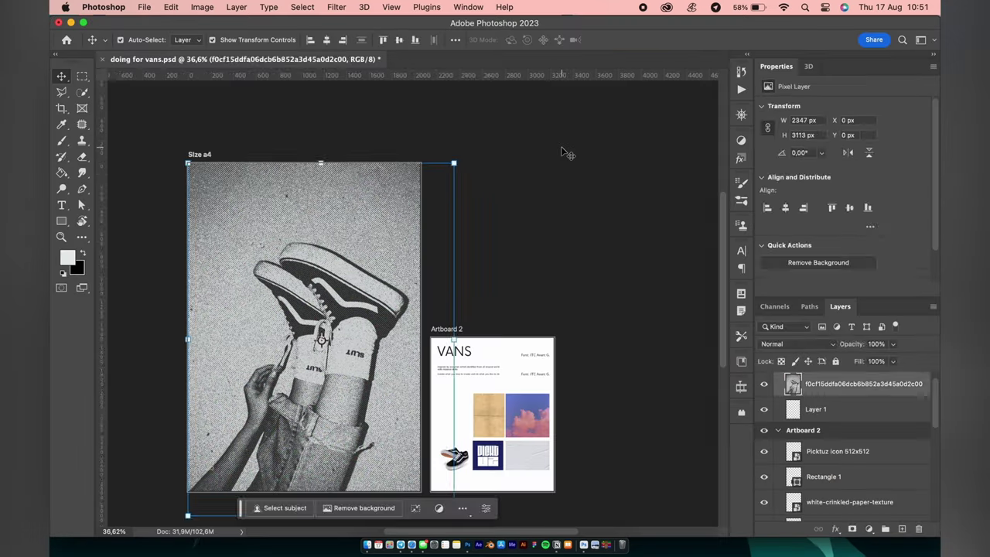
pyautogui.press('super+plus')
pyautogui.press('super+plus')
pyautogui.press('super+plus')
pyautogui.press('super+plus')
pyautogui.press('super+minus')
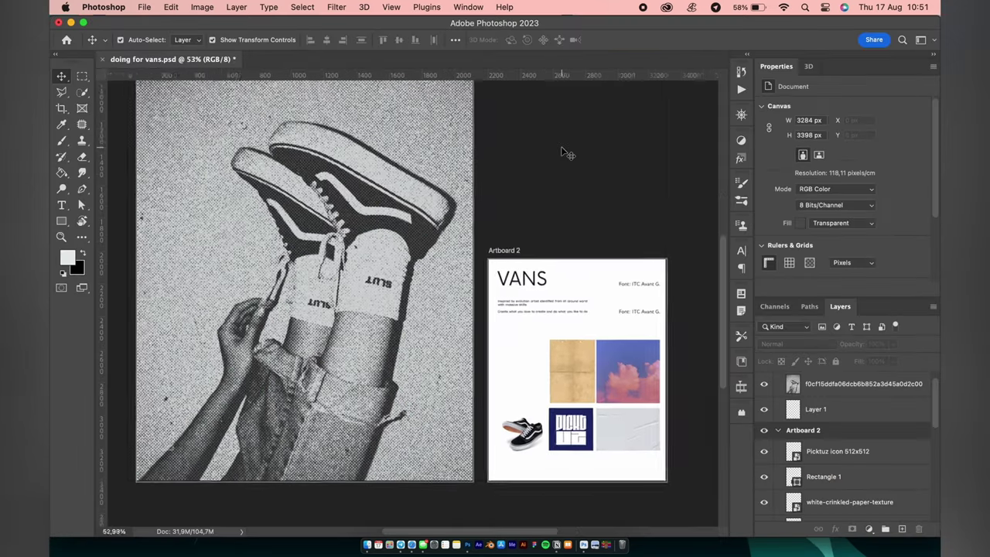
pyautogui.press('super+minus')
pyautogui.click(530, 380)
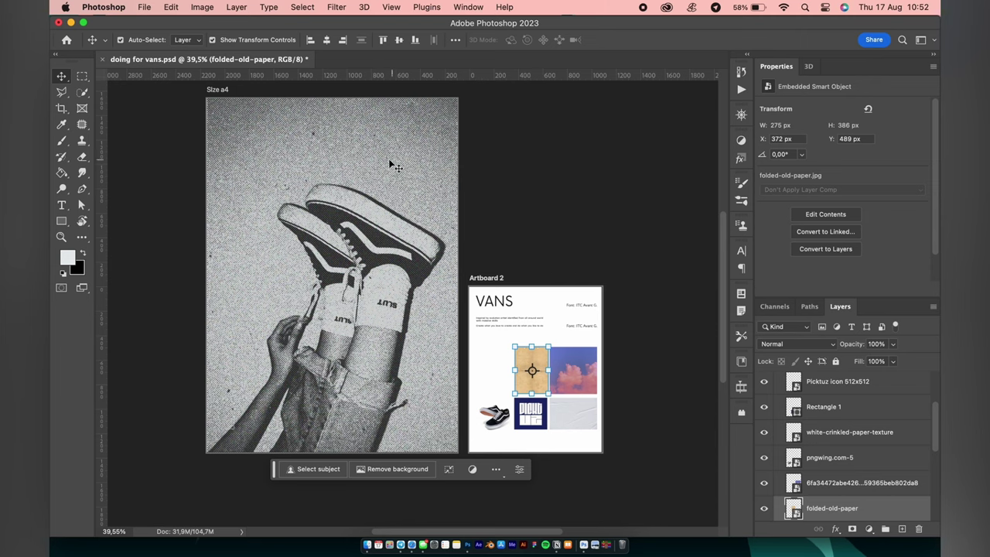
# Step: Type a 'vans' text layer, scale it across the poster top, and centre it
pyautogui.press('t')
pyautogui.click(292, 130)
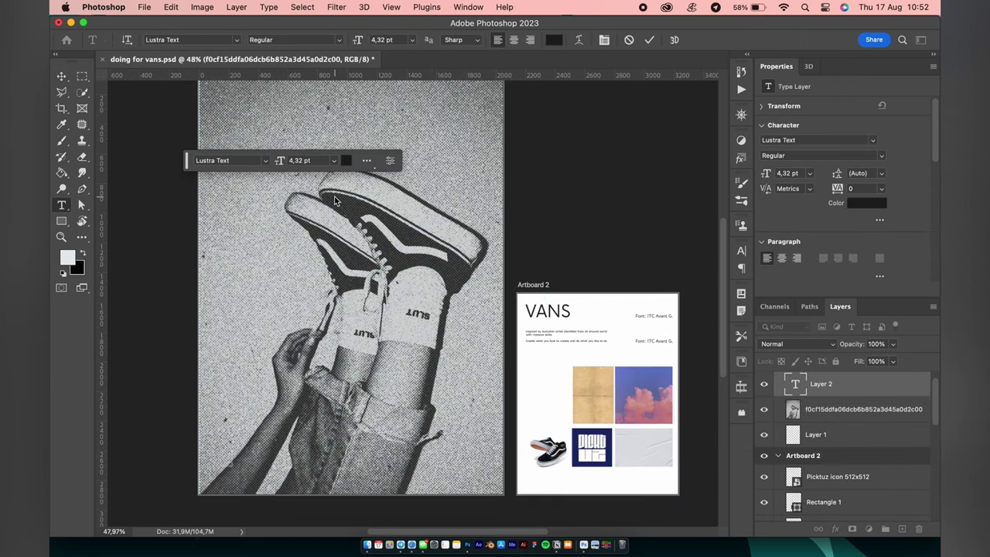
pyautogui.press('Escape')
pyautogui.press('v')
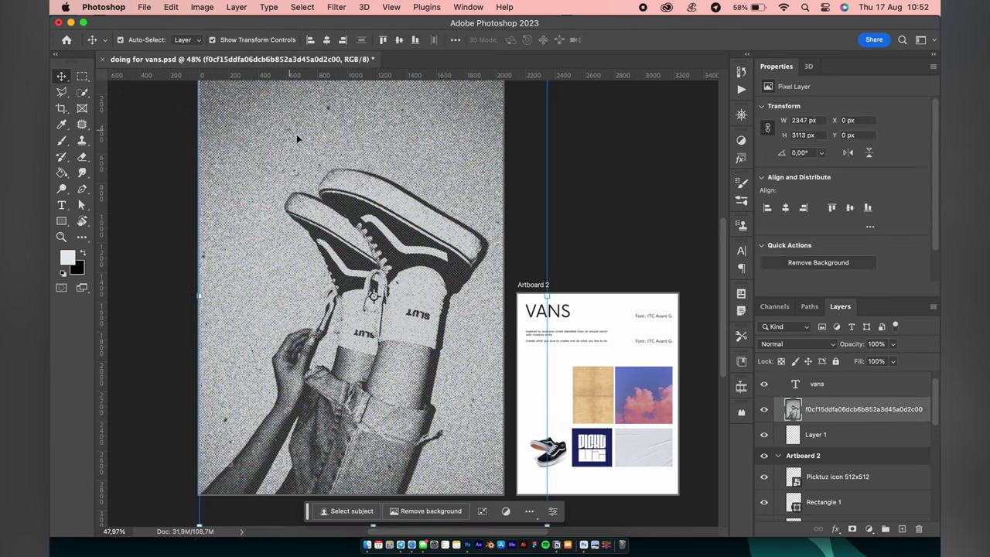
pyautogui.moveTo(294, 133); pyautogui.dragTo(481, 151)
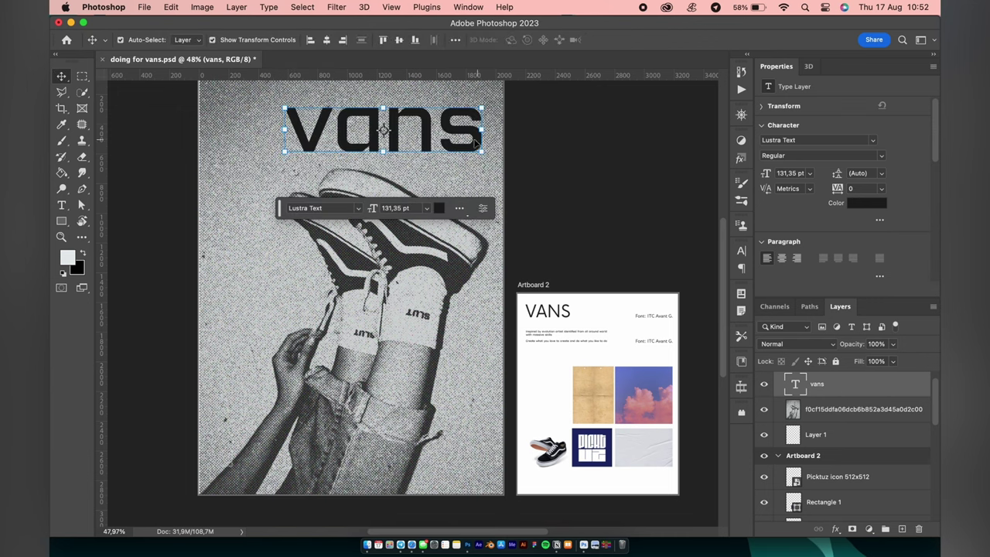
pyautogui.click(328, 39)
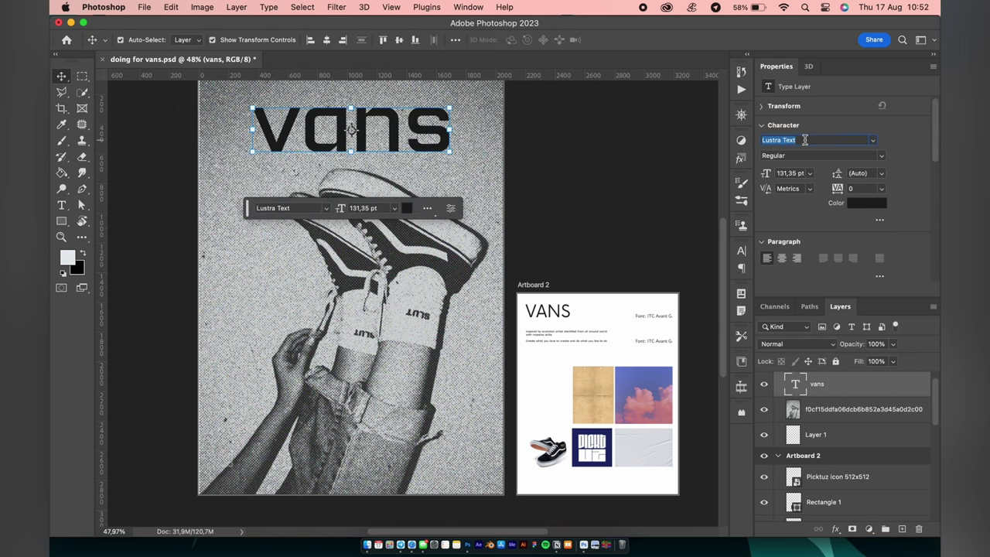
# Step: Set the heading to ITC Avant Garde Gothic Std Bold in All Caps
pyautogui.write('itc')
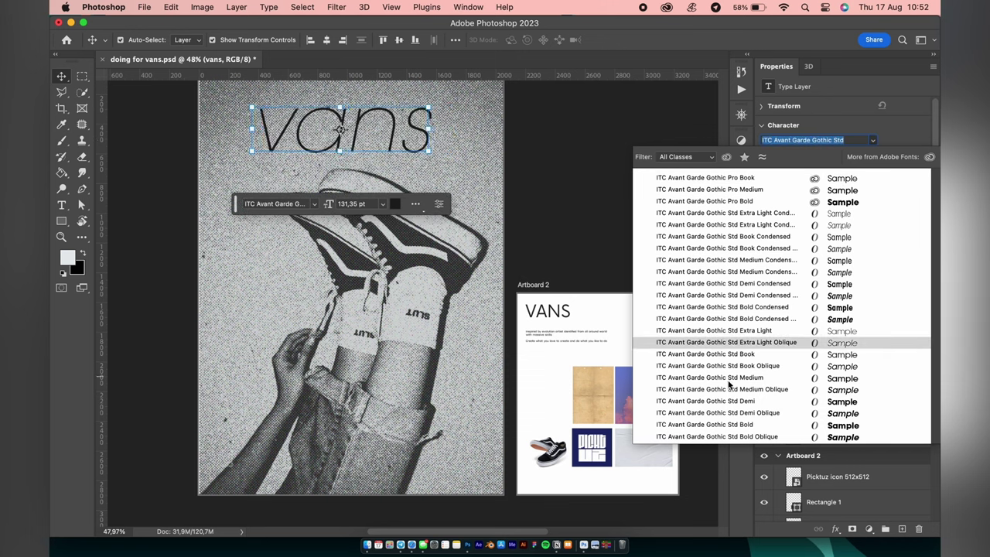
pyautogui.click(733, 426)
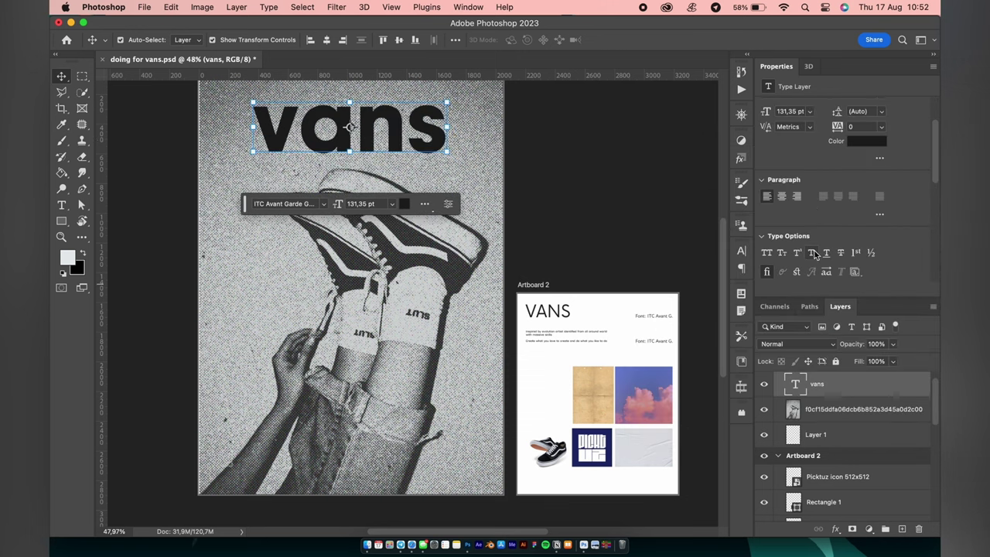
pyautogui.scroll(-2, 844, 201)
pyautogui.click(766, 252)
pyautogui.scroll(-3, 391, 357)
# Step: Scale the VANS heading up and stretch it wider to 171.2 pt
pyautogui.moveTo(293, 167); pyautogui.dragTo(261, 152)
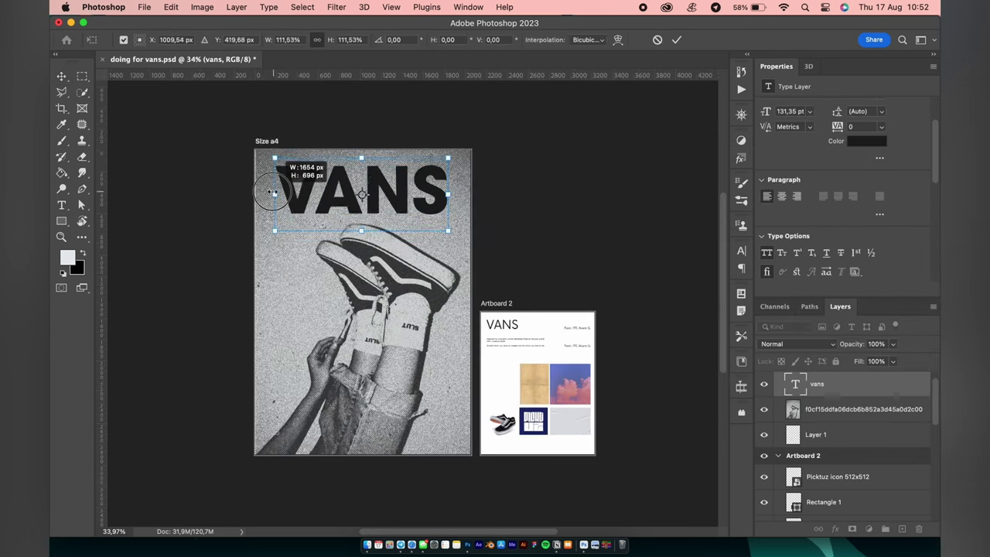
pyautogui.press('Return')
pyautogui.moveTo(448, 193); pyautogui.dragTo(462, 192)
pyautogui.press('Return')
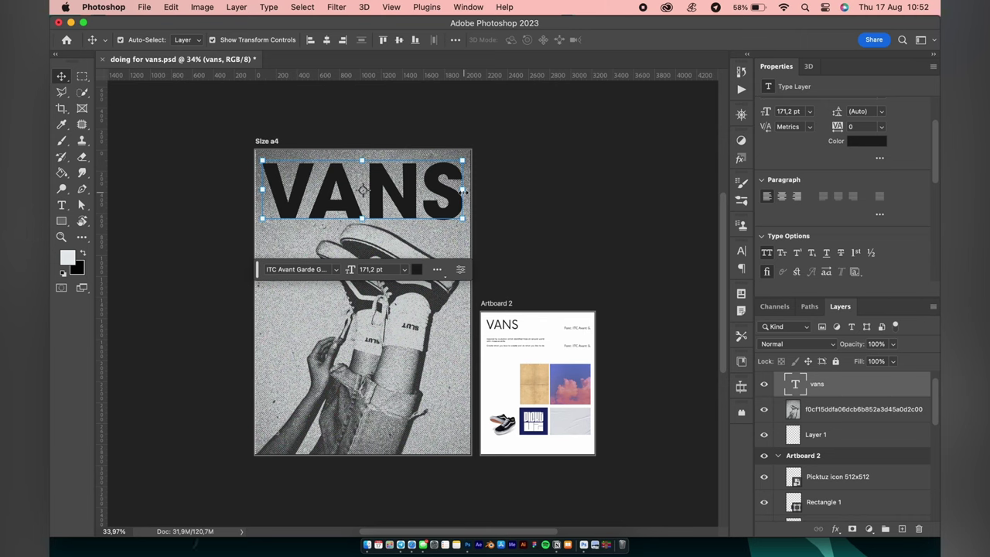
# Step: Set tracking -40 on 'ANS' and -100 on 'V' in the VANS heading
pyautogui.doubleClick(377, 168)
pyautogui.moveTo(306, 187); pyautogui.dragTo(474, 177)
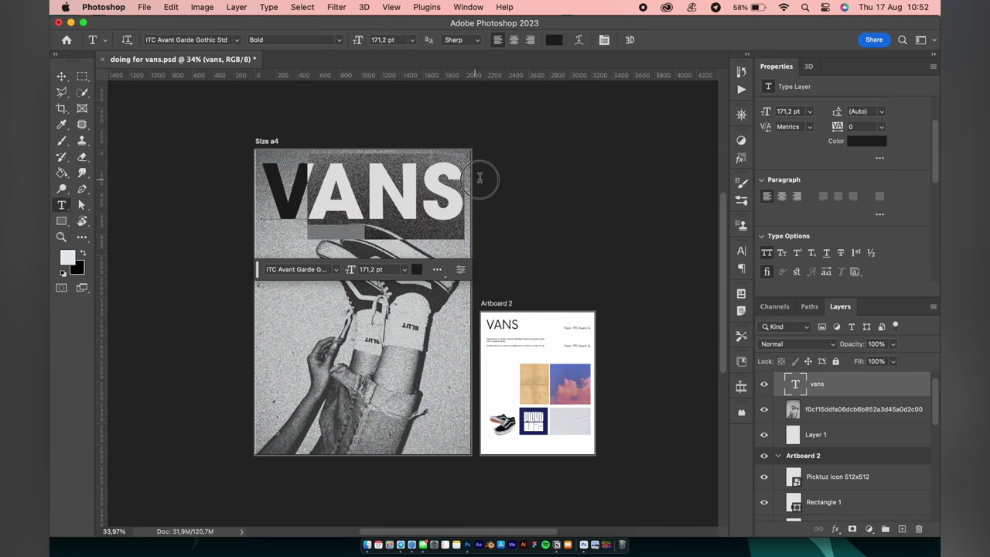
pyautogui.click(864, 130)
pyautogui.write('-40')
pyautogui.press('Return')
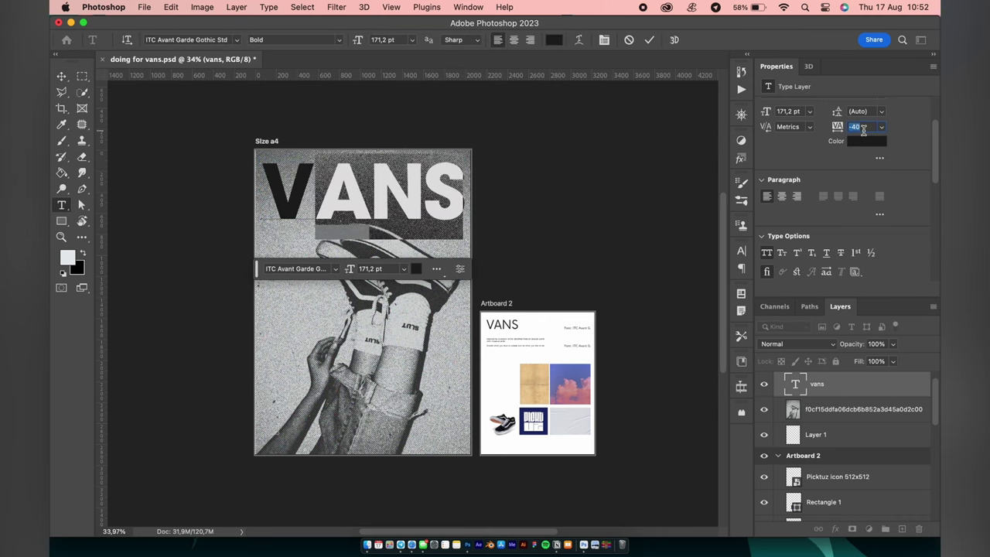
pyautogui.moveTo(316, 186); pyautogui.dragTo(286, 190)
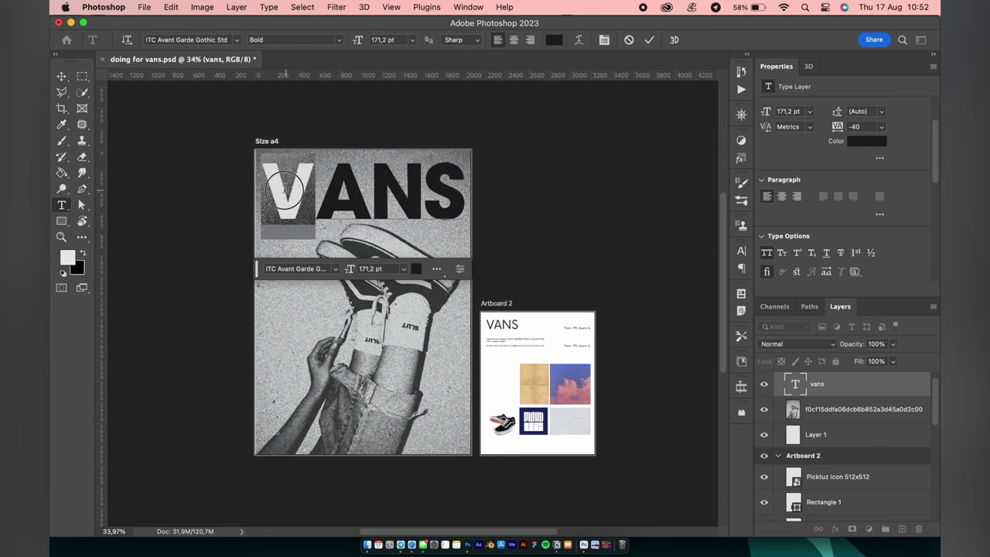
pyautogui.write('-100')
pyautogui.press('Return')
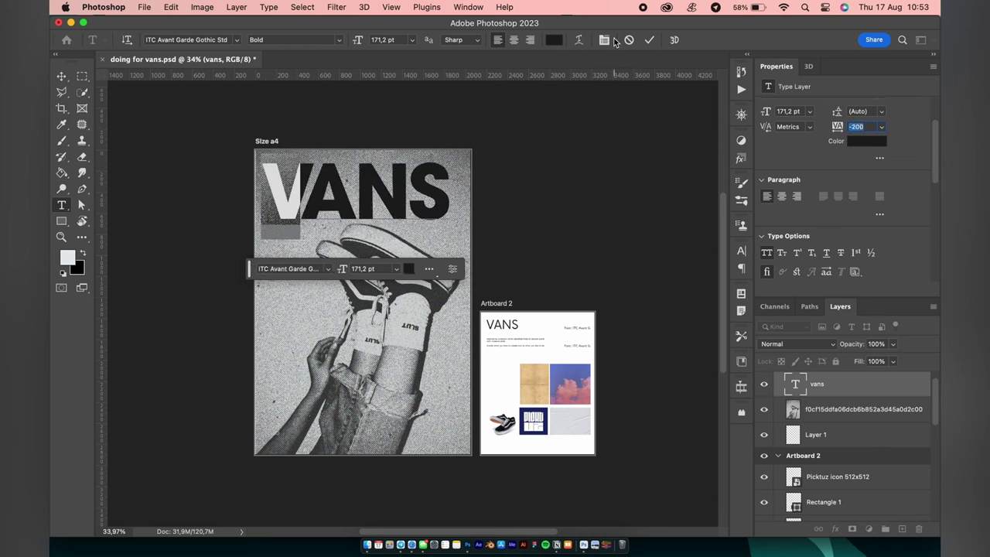
pyautogui.click(649, 40)
# Step: Enlarge the VANS heading to 183.18 pt
pyautogui.press('v')
pyautogui.press('v')
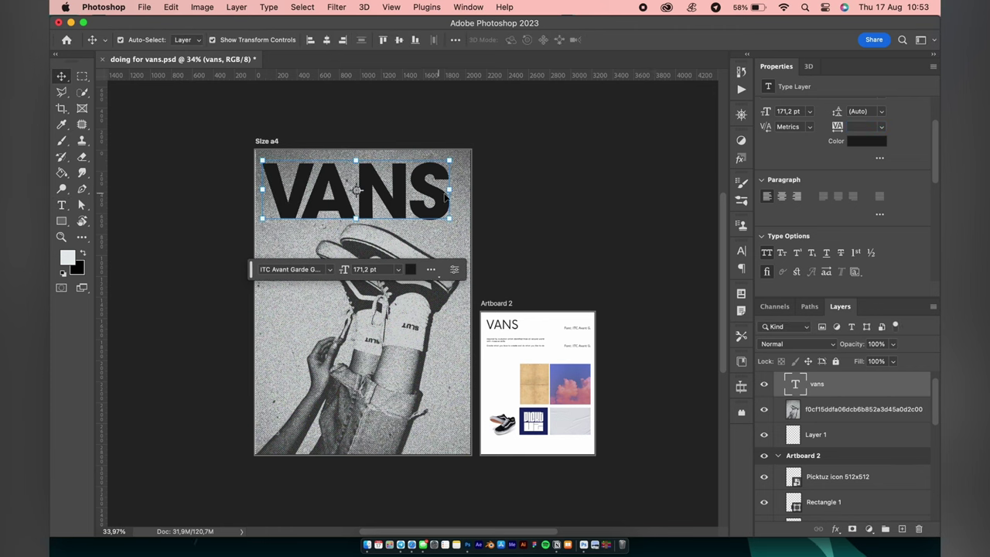
pyautogui.moveTo(450, 165); pyautogui.dragTo(462, 158)
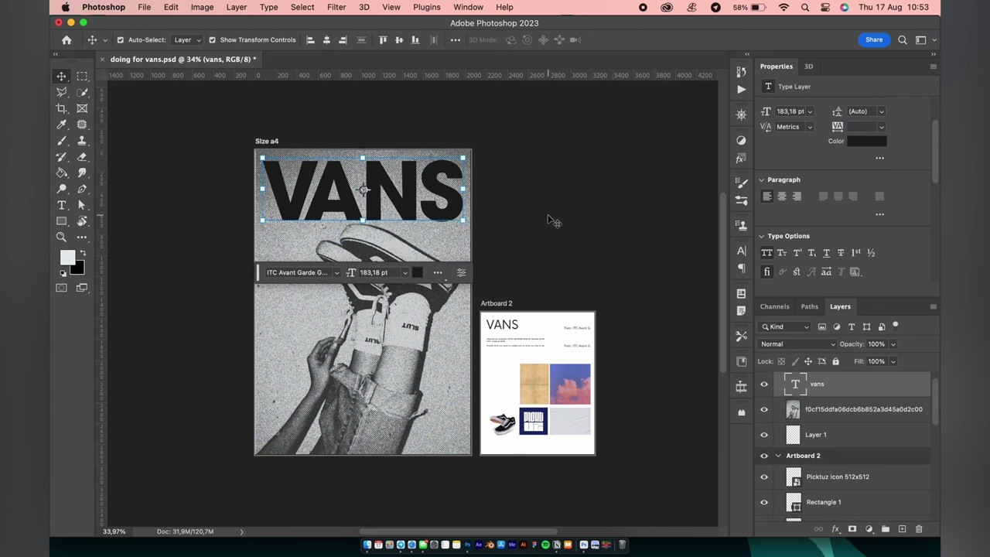
pyautogui.hotkey('shift', 'v')
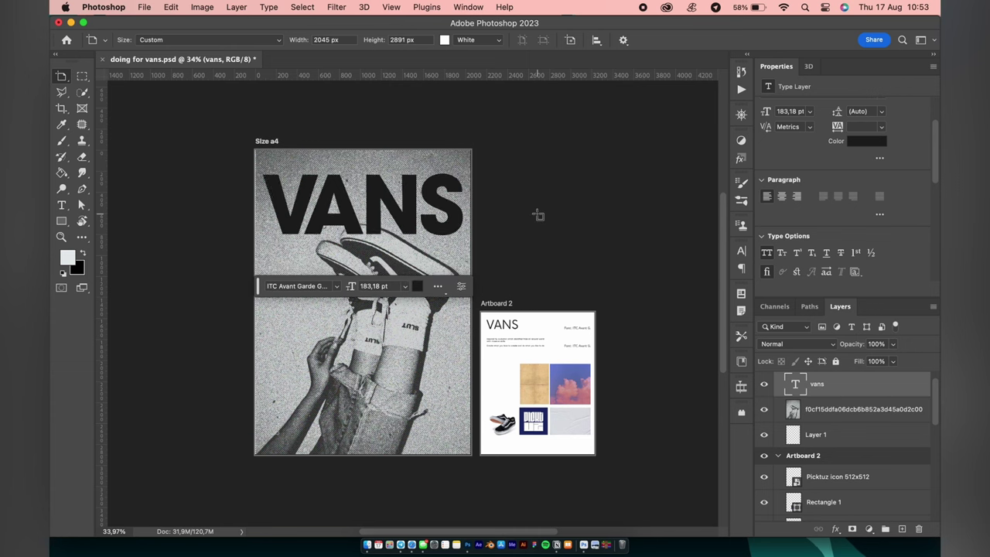
# Step: Stretch the sneaker photo upward to 2453 × 3252 px so it reaches under the heading
pyautogui.press('v')
pyautogui.click(437, 258)
pyautogui.hotkey('ctrl', 't')
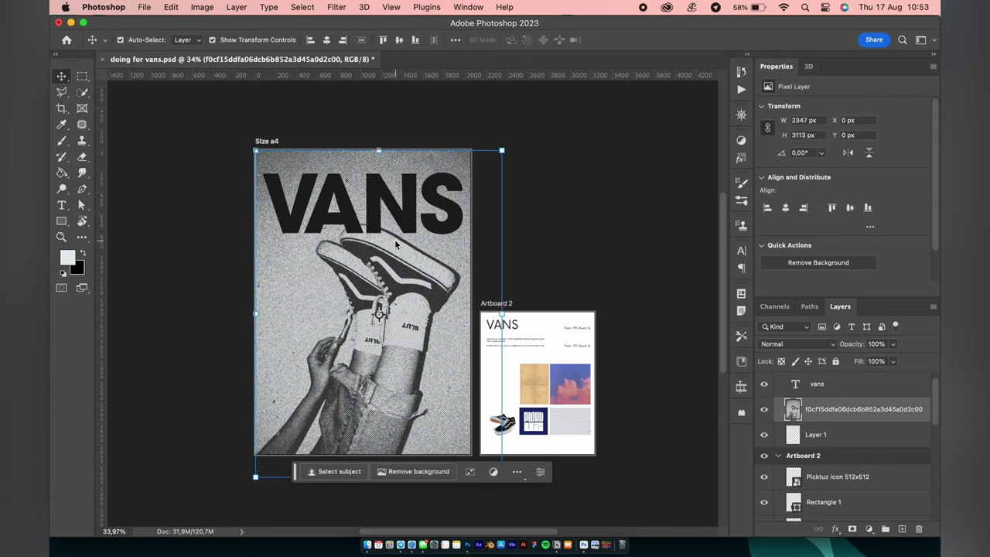
pyautogui.moveTo(378, 148); pyautogui.dragTo(378, 131)
pyautogui.press('Return')
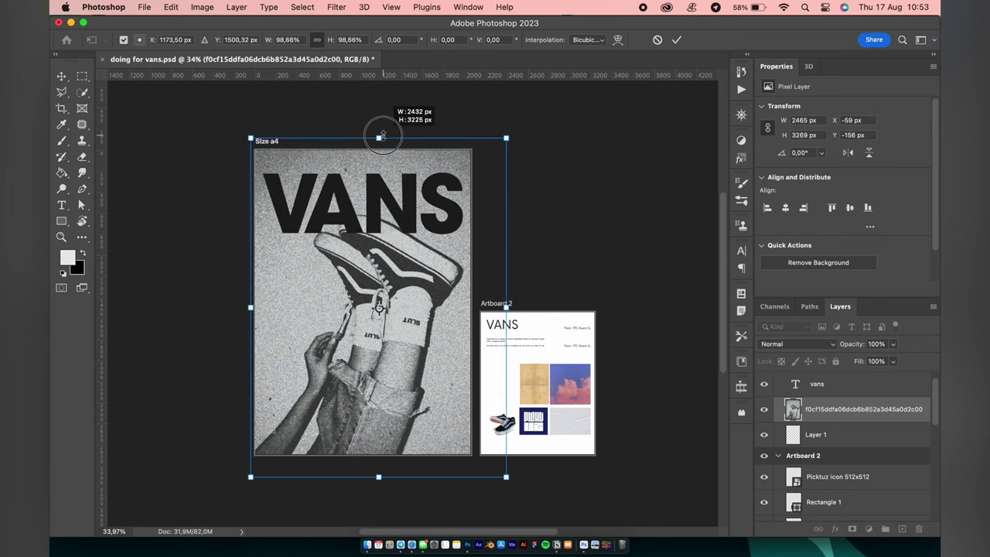
pyautogui.press('Return')
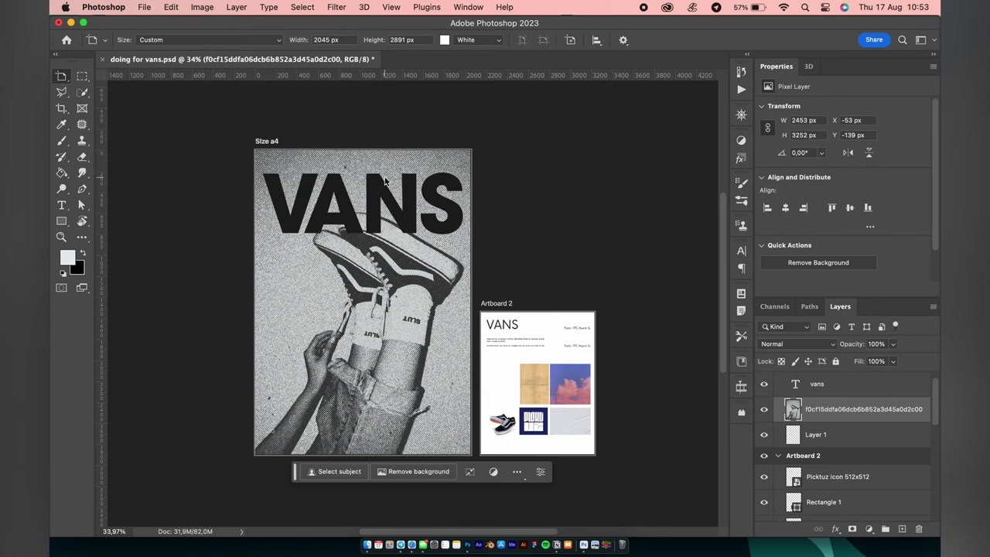
pyautogui.hotkey('ctrl', 't')
pyautogui.press('Return')
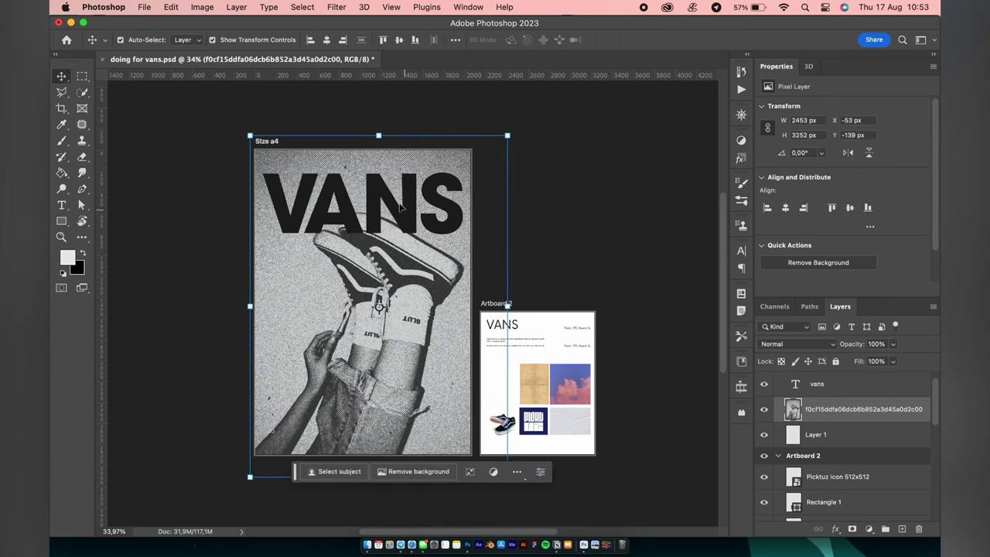
pyautogui.click(364, 201)
pyautogui.hotkey('ctrl', '+')
pyautogui.scroll(3, 366, 266)
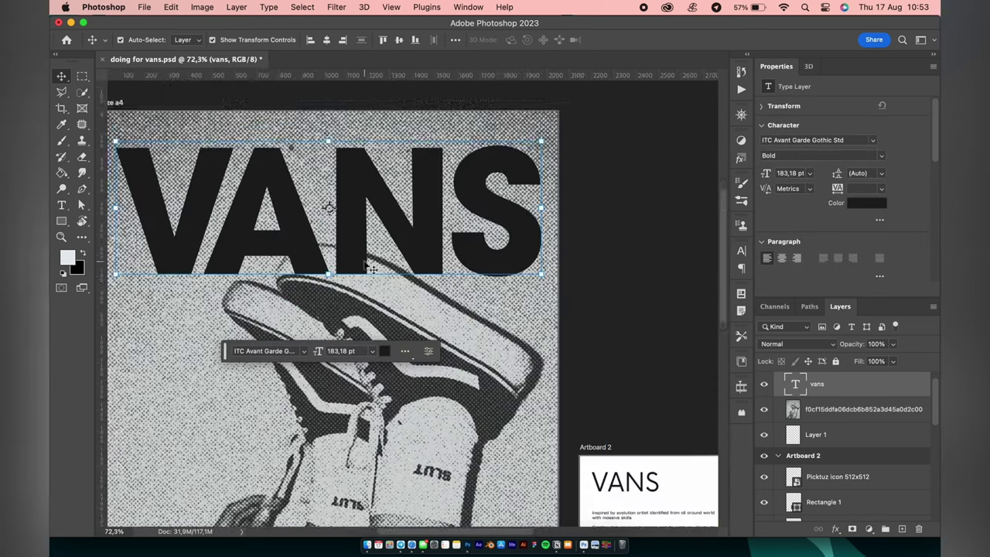
# Step: Set the VANS heading blend mode to Vivid Light
pyautogui.click(797, 344)
pyautogui.click(776, 386)
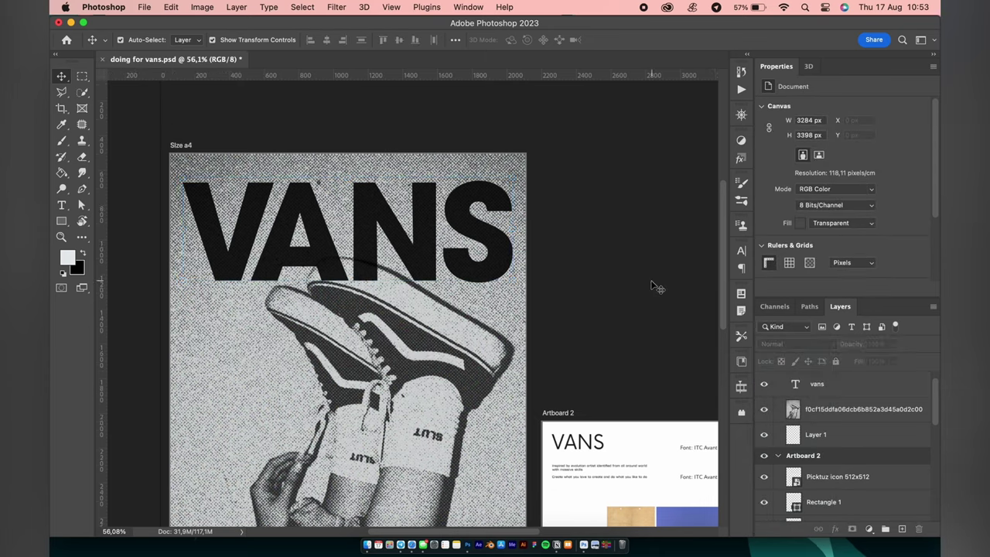
pyautogui.scroll(-2, 655, 285)
pyautogui.click(774, 345)
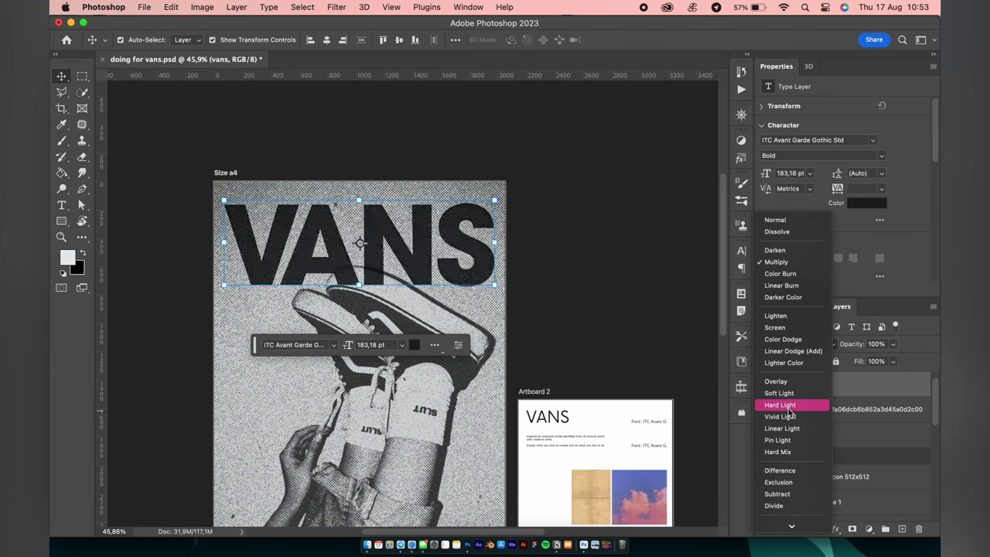
pyautogui.click(788, 418)
# Step: Colour the VANS heading text blue (#3f42b8)
pyautogui.click(867, 203)
pyautogui.click(787, 131)
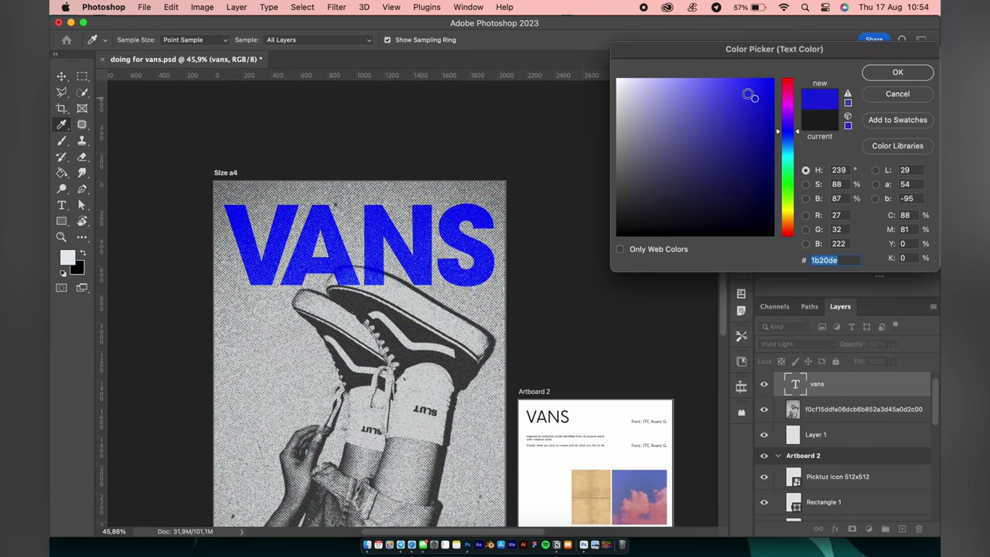
pyautogui.moveTo(751, 97)
pyautogui.mouseDown()
pyautogui.moveTo(723, 84)
pyautogui.moveTo(696, 101)
pyautogui.moveTo(731, 127)
pyautogui.moveTo(729, 146)
pyautogui.mouseUp()
pyautogui.click(897, 72)
# Step: Lower the heading opacity to 71% and add a layer mask
pyautogui.click(893, 343)
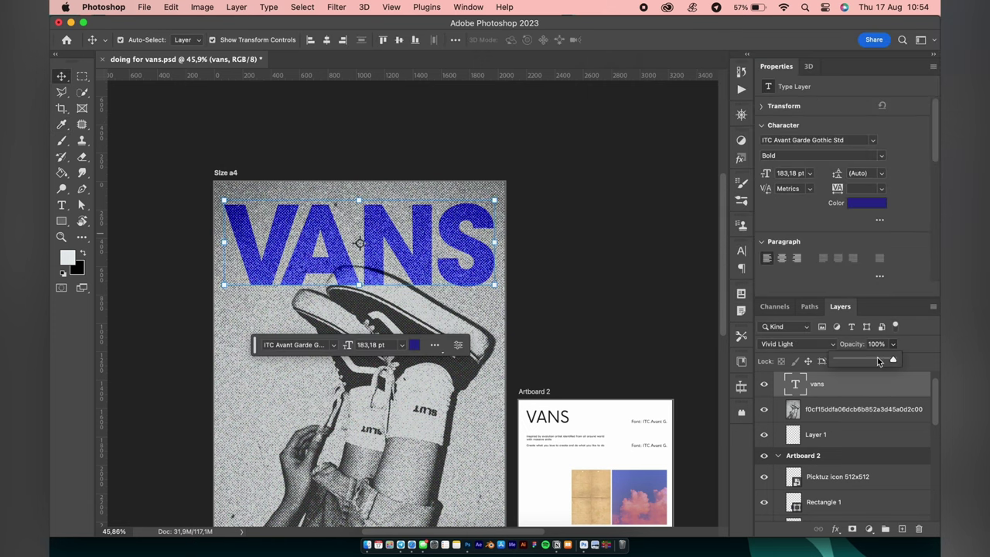
pyautogui.moveTo(897, 360); pyautogui.dragTo(876, 360)
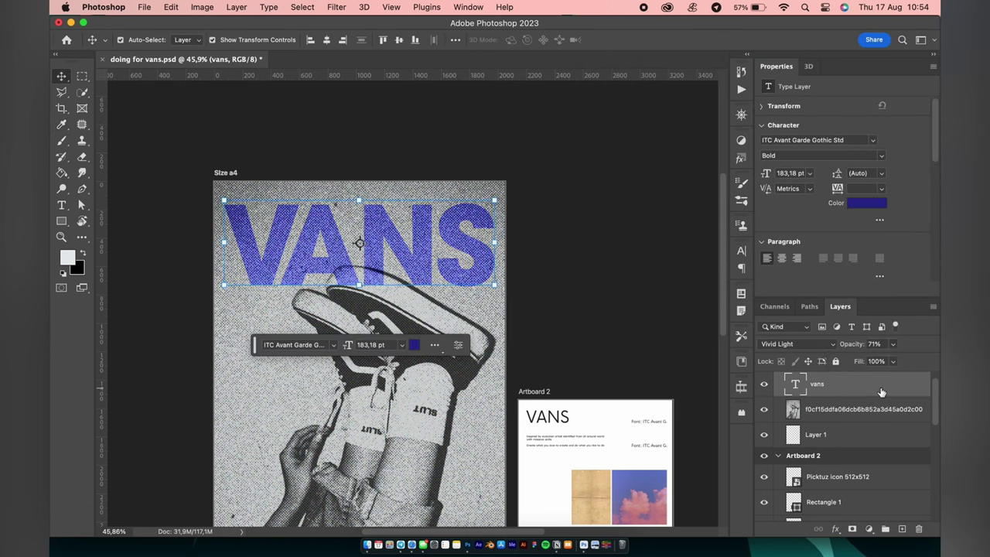
pyautogui.click(852, 528)
pyautogui.scroll(5, 267, 270)
# Step: Paint black on the VANS mask with an enlarged brush to hide lettering over the shoe
pyautogui.scroll(-1, 267, 270)
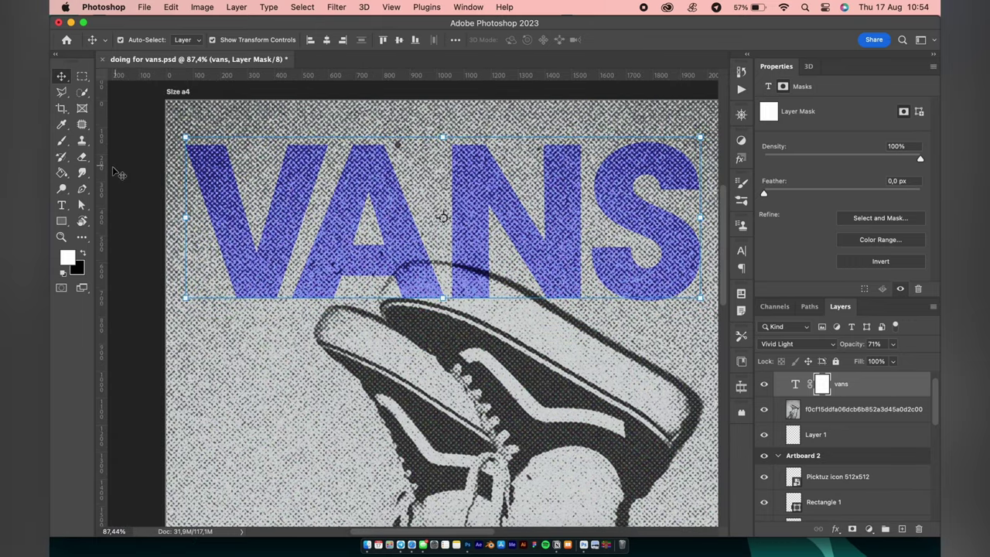
pyautogui.click(62, 140)
pyautogui.rightClick(519, 304)
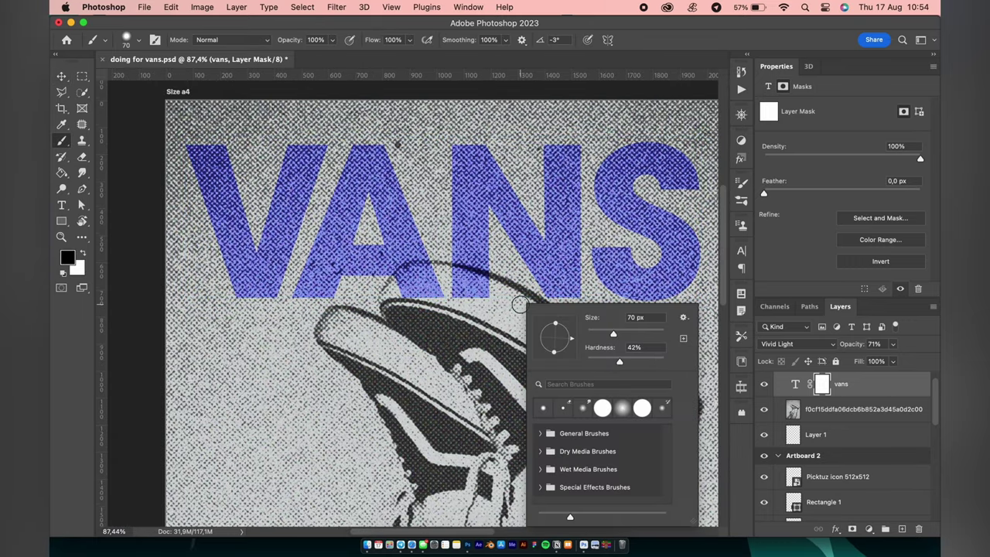
pyautogui.press('Return')
pyautogui.press(']')
pyautogui.scroll(2, 501, 283)
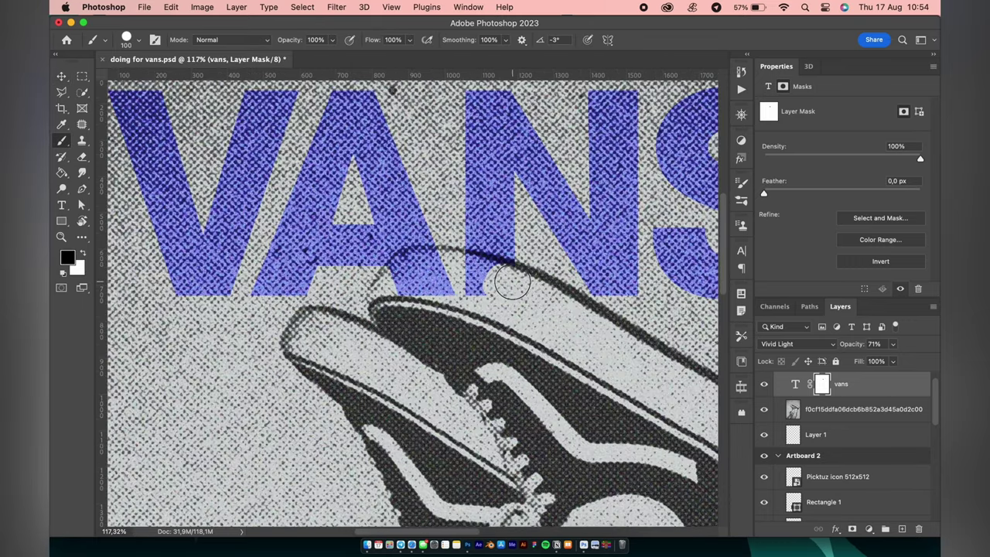
pyautogui.moveTo(511, 283)
pyautogui.mouseDown()
pyautogui.moveTo(461, 266)
pyautogui.moveTo(408, 272)
pyautogui.moveTo(482, 287)
pyautogui.moveTo(406, 265)
pyautogui.mouseUp()
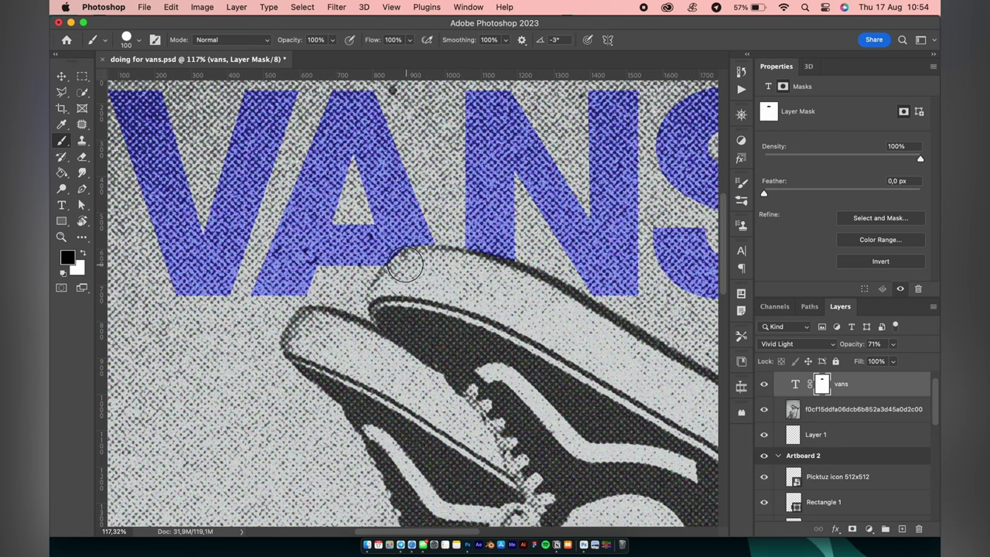
pyautogui.scroll(-6, 444, 347)
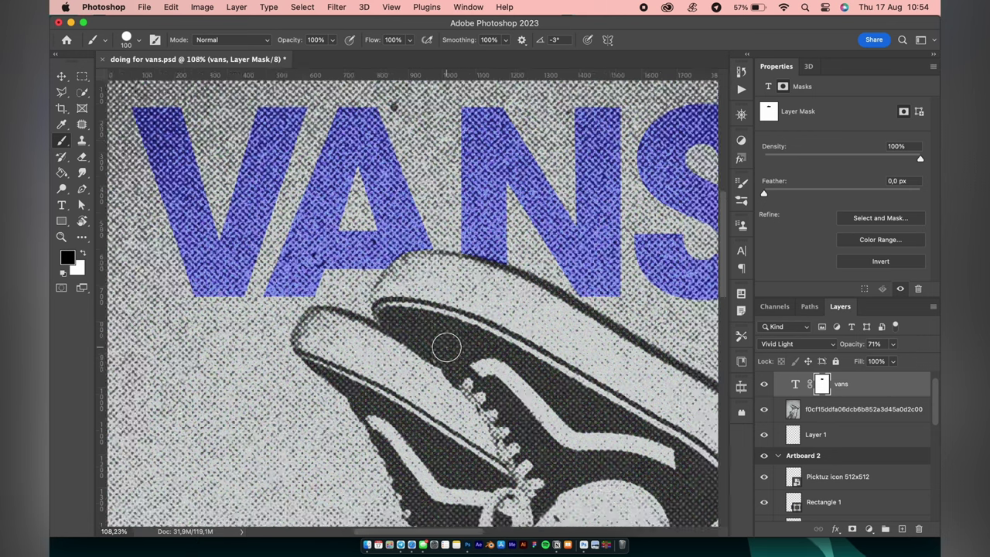
pyautogui.press('v')
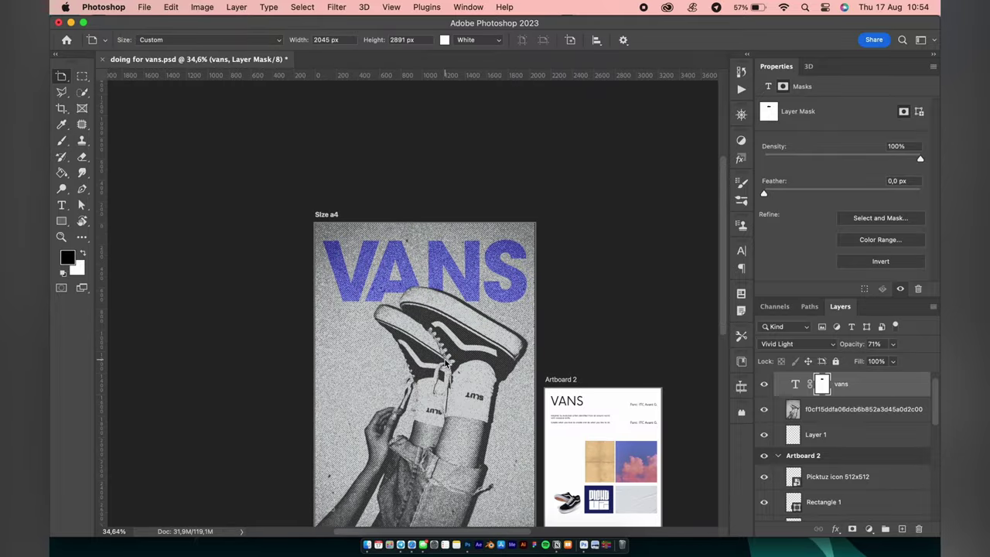
# Step: Raise the VANS heading opacity to 86% and deselect it
pyautogui.click(893, 343)
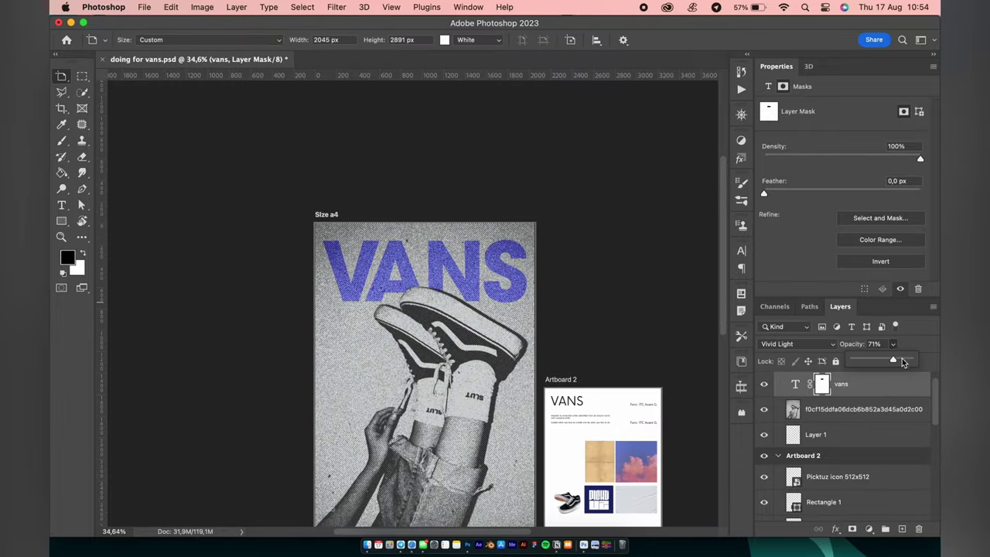
pyautogui.press('v')
pyautogui.moveTo(895, 360); pyautogui.dragTo(903, 362)
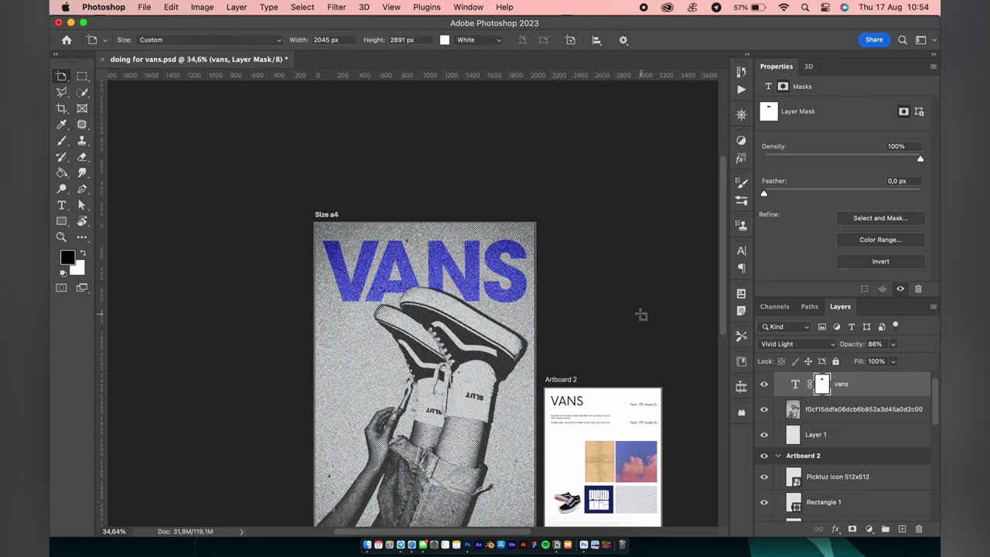
pyautogui.scroll(-2, 634, 312)
pyautogui.click(550, 341)
pyautogui.scroll(2, 550, 340)
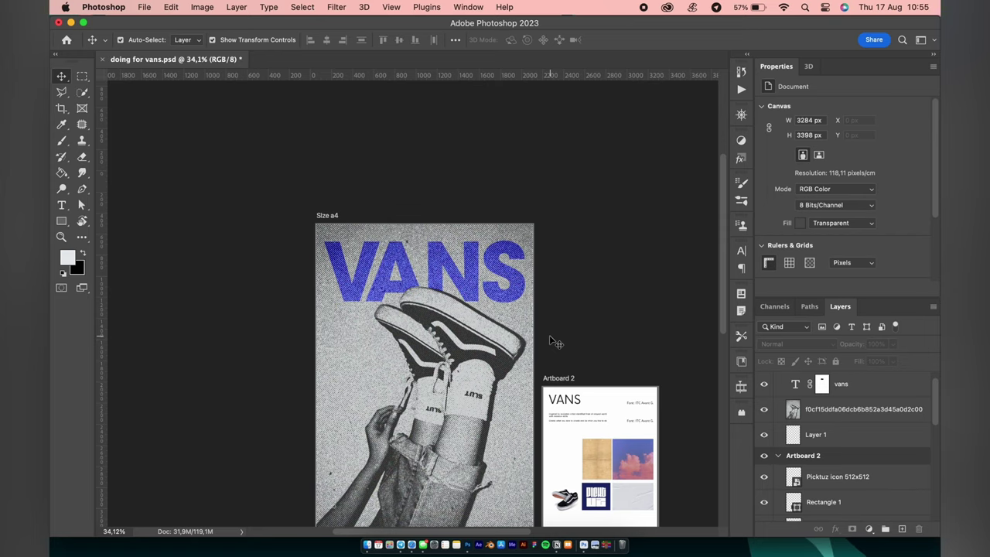
# Step: Move the folded-old-paper image from Artboard 2 onto the poster and stretch it over the page
pyautogui.scroll(-2, 549, 335)
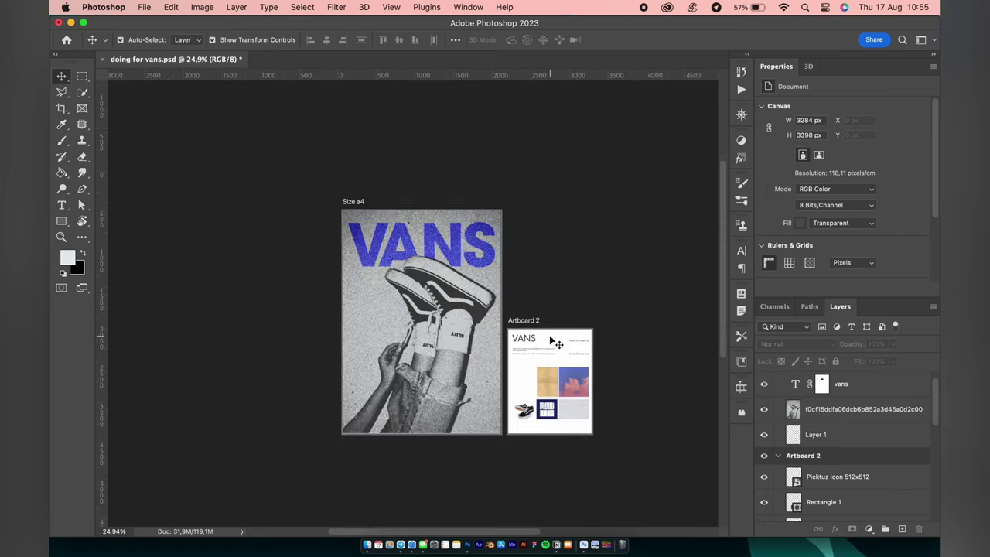
pyautogui.click(536, 405)
pyautogui.hotkey('alt', ']')
pyautogui.click(547, 381)
pyautogui.scroll(2, 414, 307)
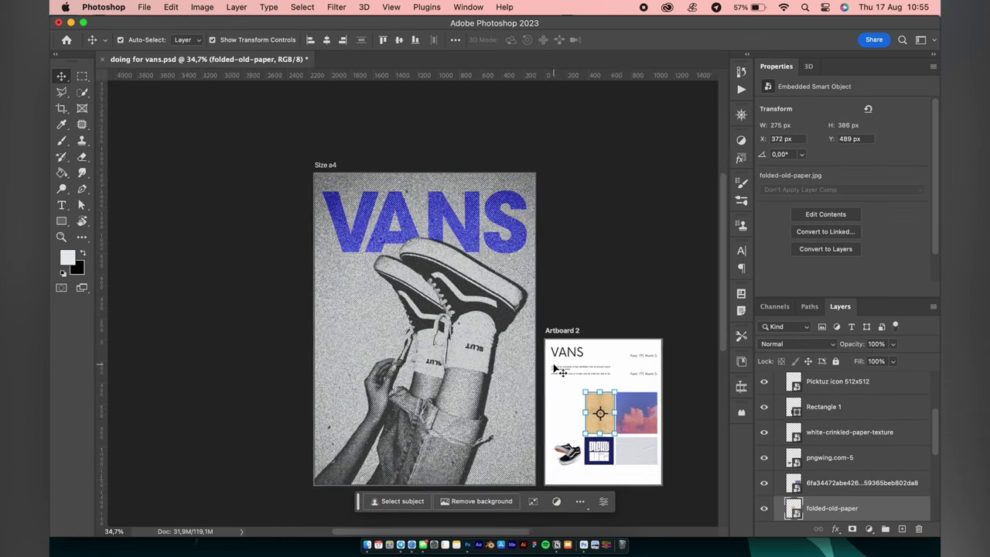
pyautogui.moveTo(599, 414)
pyautogui.mouseDown()
pyautogui.moveTo(411, 336)
pyautogui.moveTo(593, 337)
pyautogui.mouseUp()
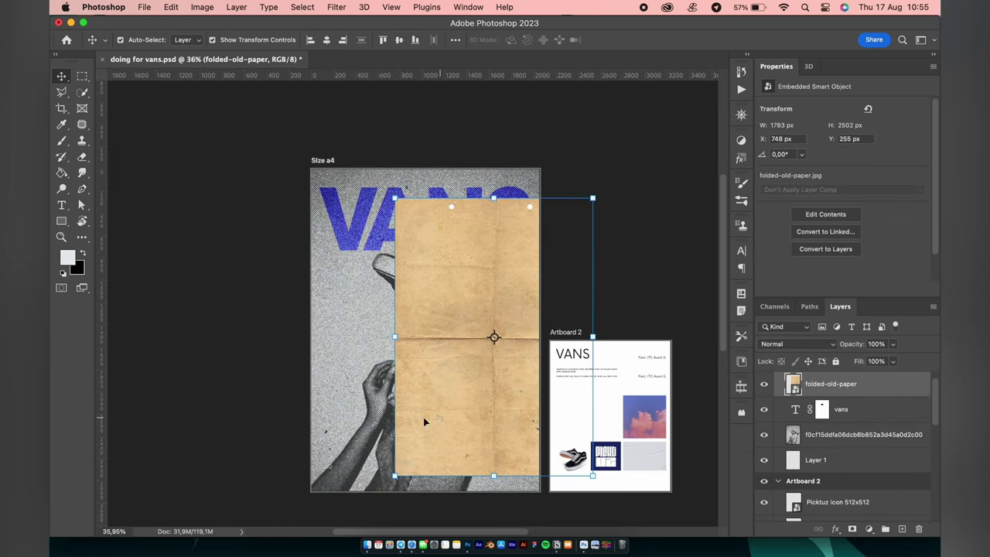
pyautogui.moveTo(393, 333)
pyautogui.mouseDown()
pyautogui.moveTo(294, 329)
pyautogui.moveTo(305, 329)
pyautogui.mouseUp()
pyautogui.press('Return')
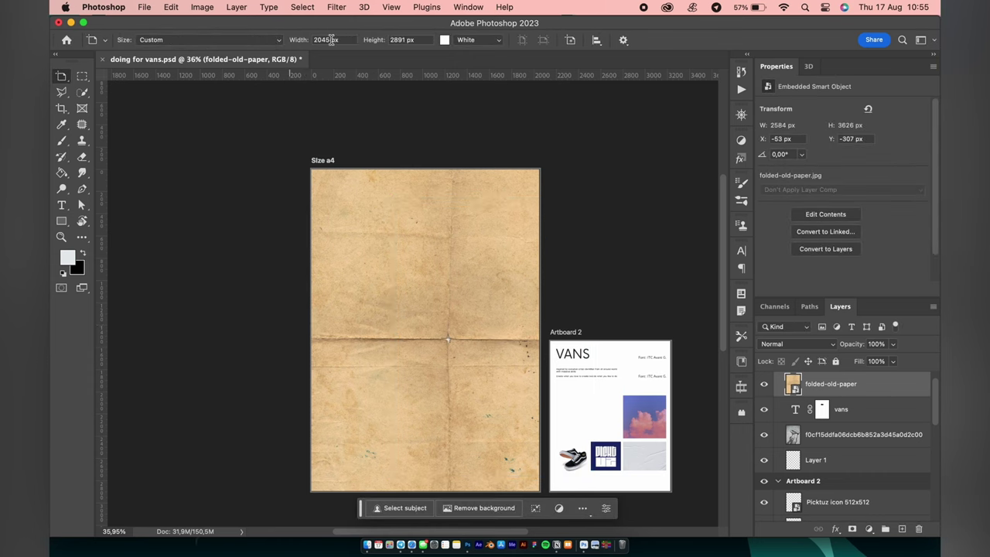
# Step: Shift and resize the paper with Free Transform so it fits the A4 artboard
pyautogui.hotkey('ctrl', 't')
pyautogui.moveTo(449, 336); pyautogui.dragTo(425, 336)
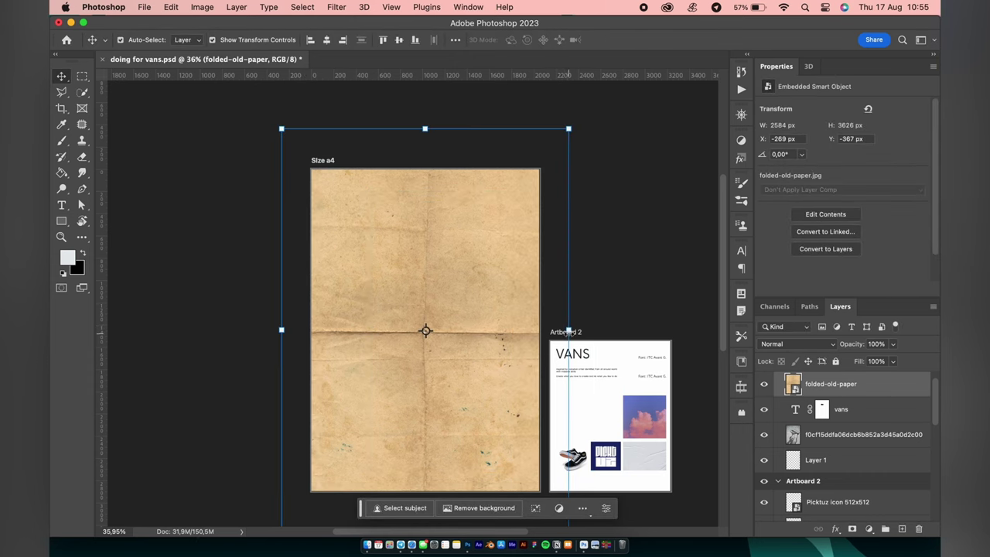
pyautogui.moveTo(570, 335); pyautogui.dragTo(550, 332)
pyautogui.press('Return')
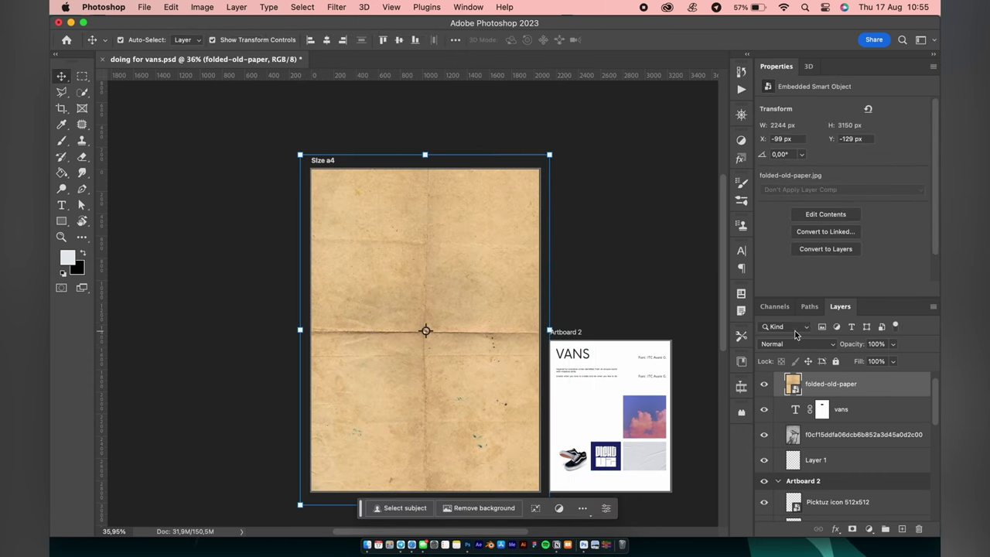
# Step: Blend the paper texture in Divide mode
pyautogui.click(797, 343)
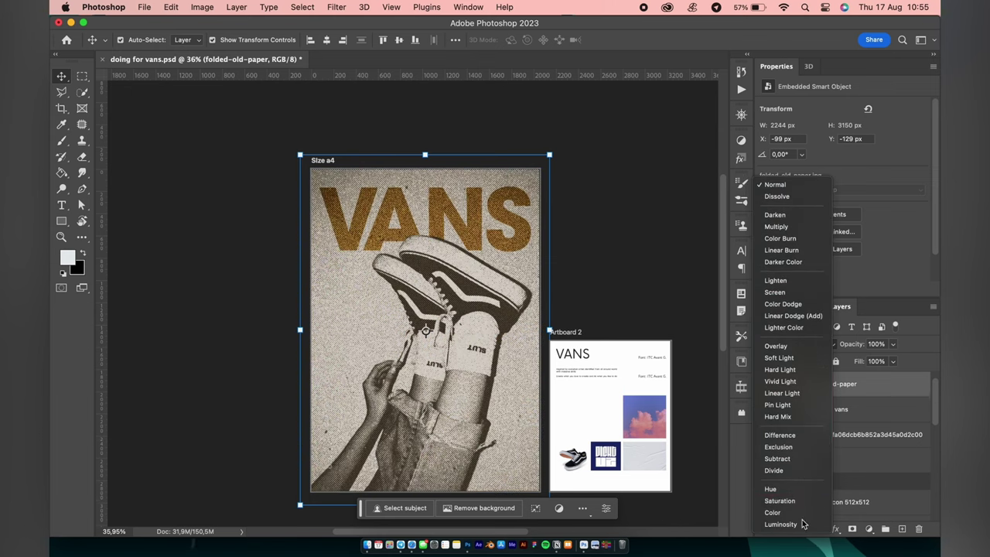
pyautogui.click(792, 468)
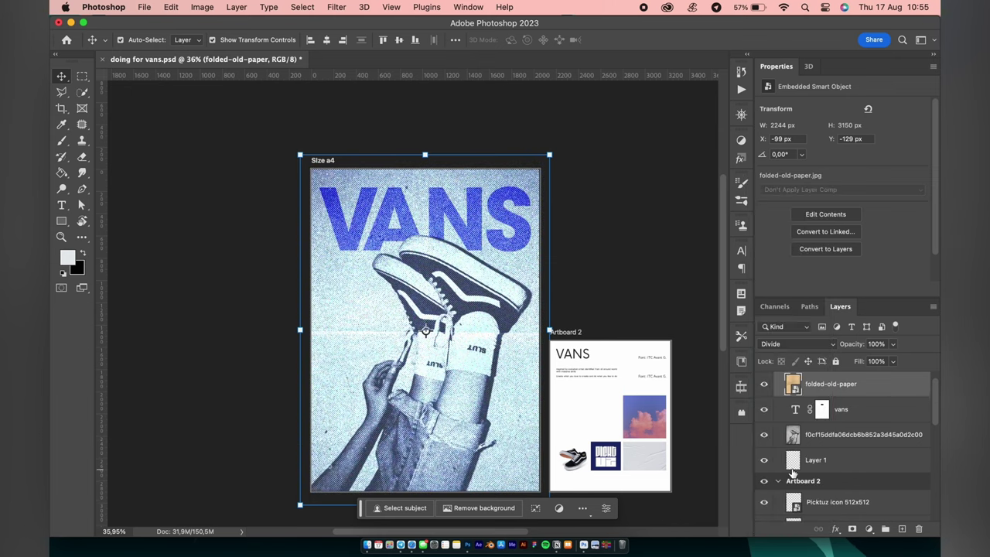
pyautogui.click(650, 280)
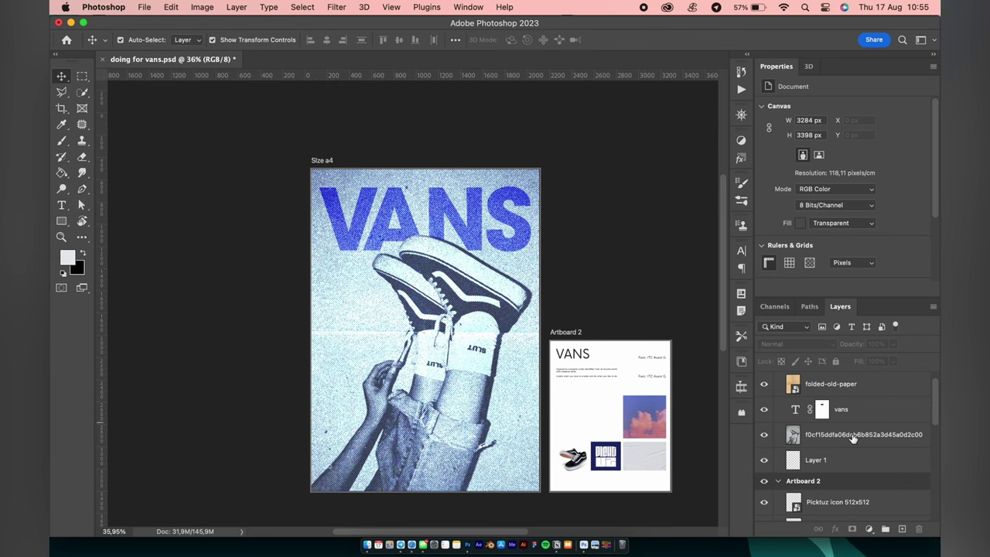
# Step: Drag the pink cloud photo onto Size a4, scale it over the whole artboard, and preview its blend modes
pyautogui.moveTo(655, 416)
pyautogui.mouseDown()
pyautogui.moveTo(444, 395)
pyautogui.moveTo(592, 398)
pyautogui.mouseUp()
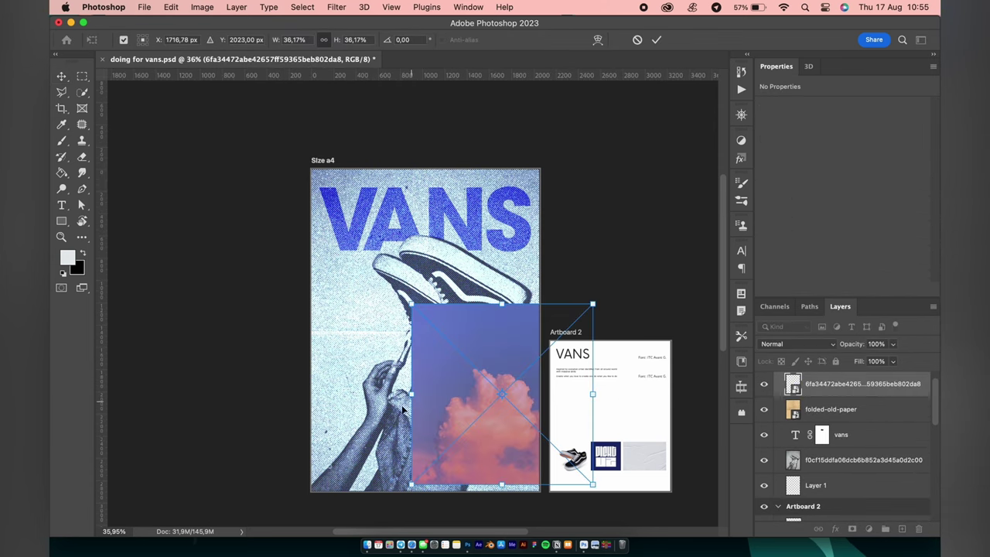
pyautogui.moveTo(408, 398); pyautogui.dragTo(239, 397)
pyautogui.moveTo(434, 376)
pyautogui.mouseDown()
pyautogui.moveTo(434, 306)
pyautogui.moveTo(561, 278)
pyautogui.mouseUp()
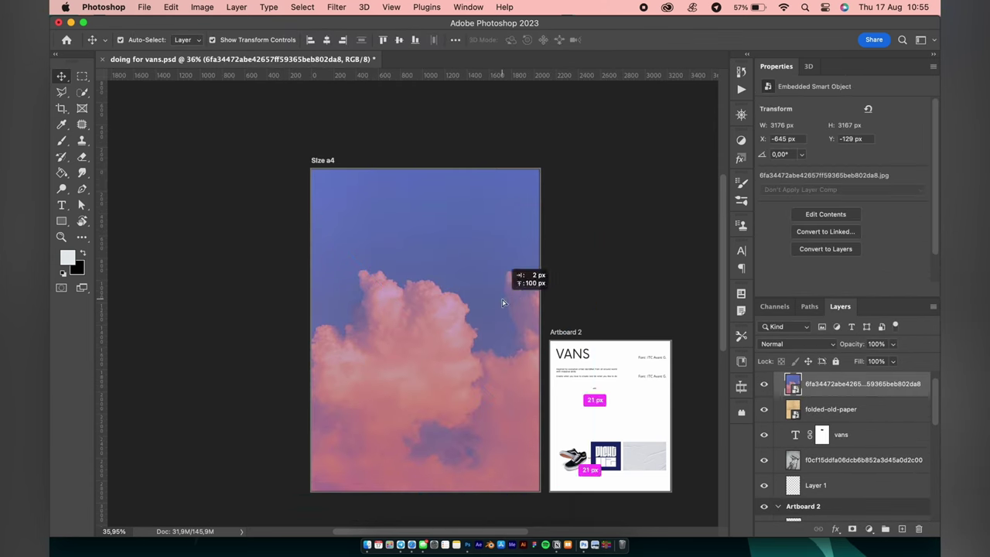
pyautogui.hotkey('ctrl', 't')
pyautogui.moveTo(592, 330); pyautogui.dragTo(557, 315)
pyautogui.moveTo(464, 321); pyautogui.dragTo(489, 333)
pyautogui.press('Return')
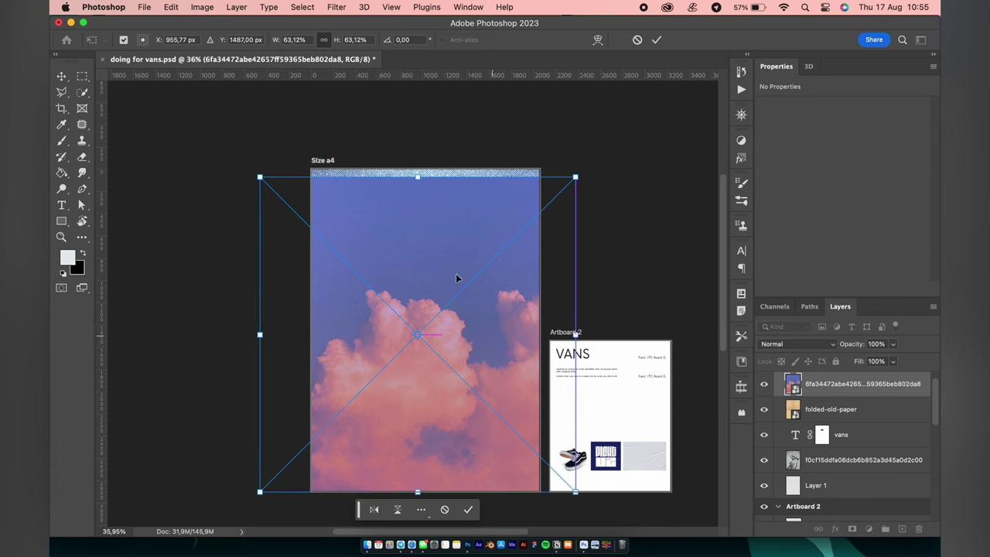
pyautogui.click(801, 343)
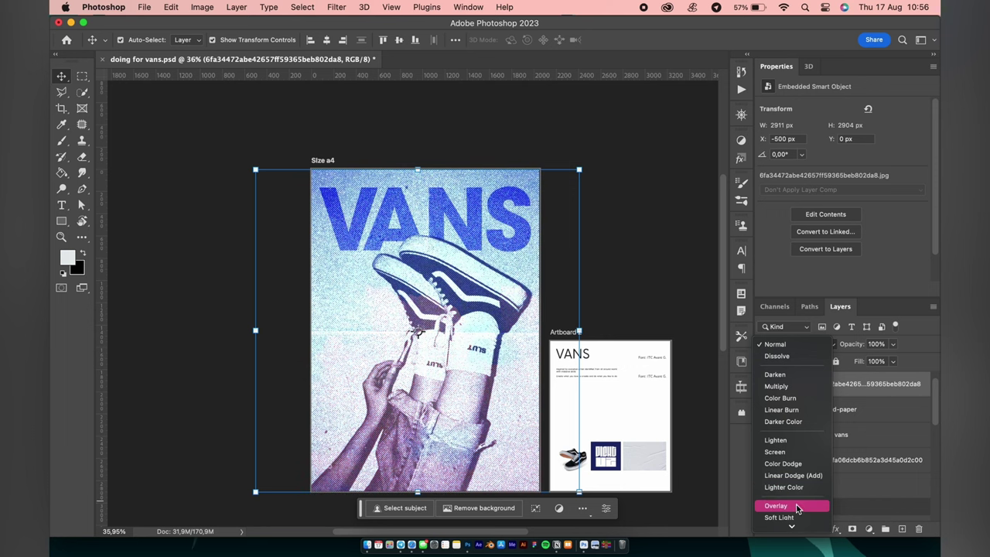
# Step: Blend the cloud layer in Multiply and lower its opacity so only faint clouds remain
pyautogui.scroll(-1, 798, 508)
pyautogui.scroll(-4, 798, 507)
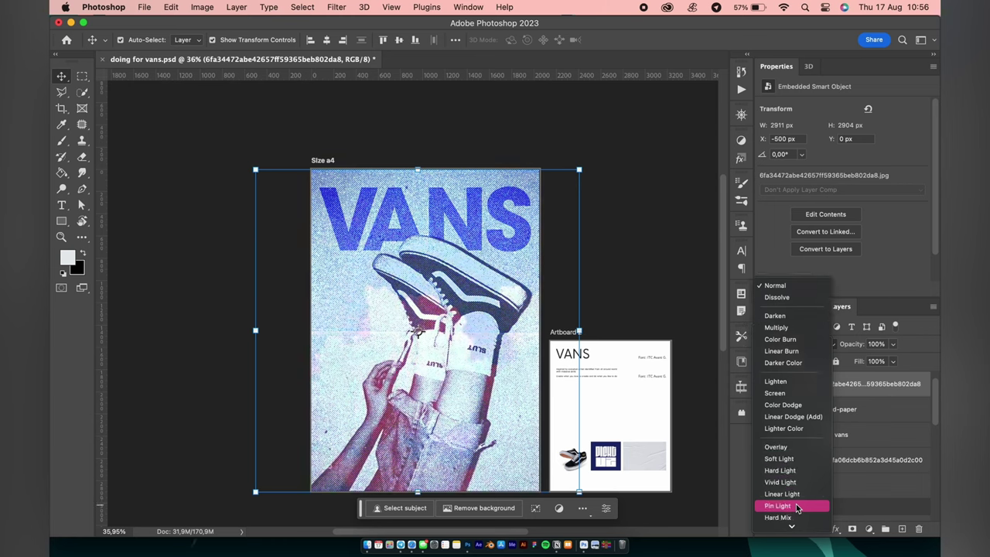
pyautogui.scroll(-6, 796, 495)
pyautogui.scroll(-3, 793, 480)
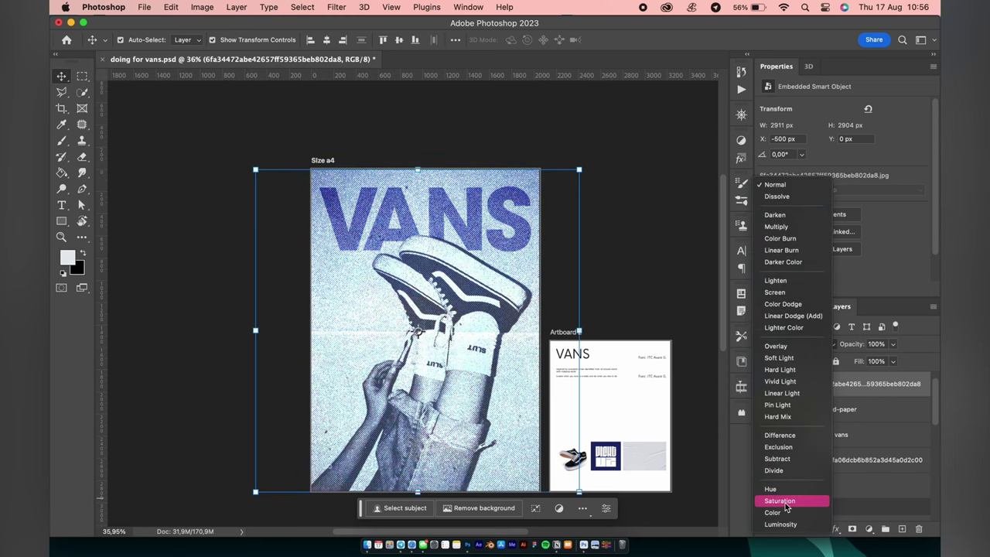
pyautogui.click(803, 226)
pyautogui.click(893, 344)
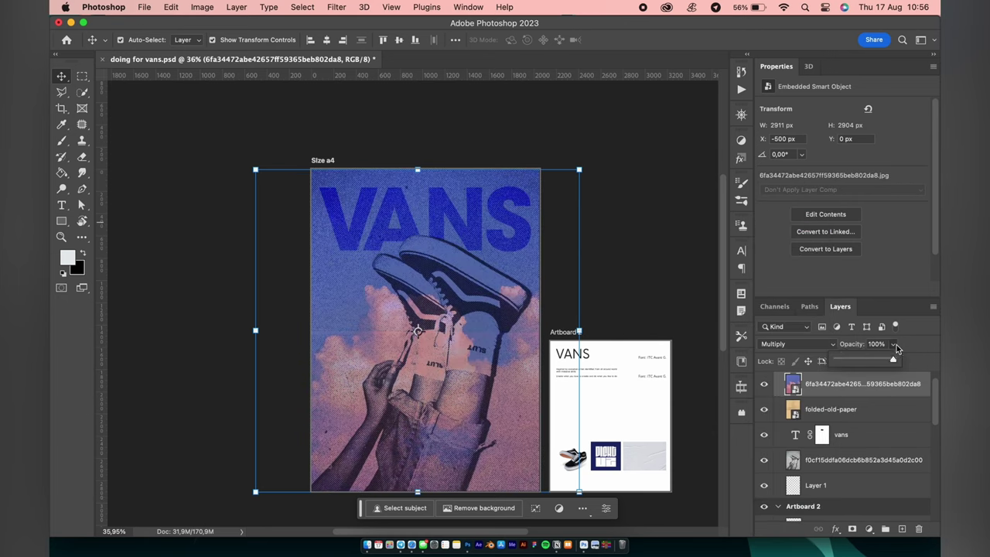
pyautogui.moveTo(896, 361); pyautogui.dragTo(864, 363)
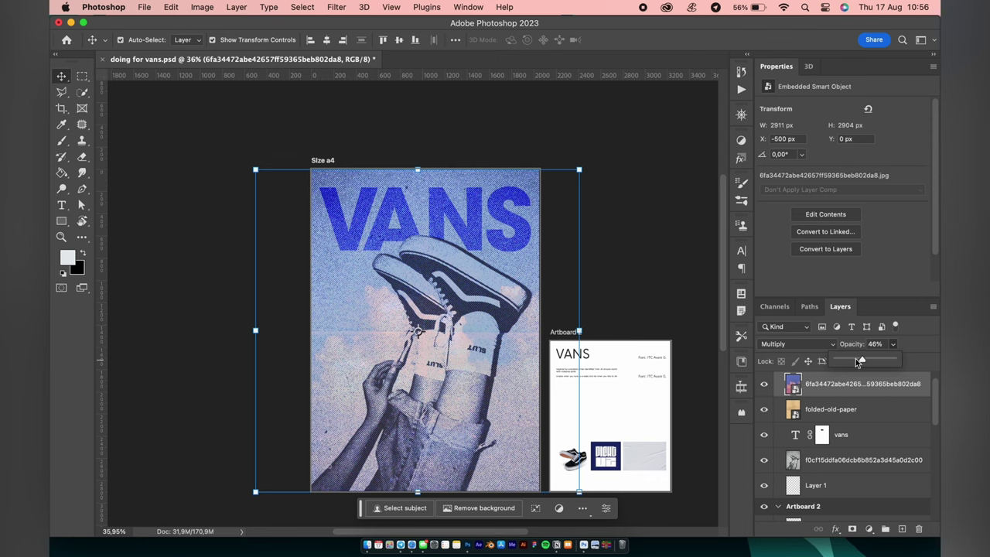
pyautogui.moveTo(863, 368); pyautogui.dragTo(868, 361)
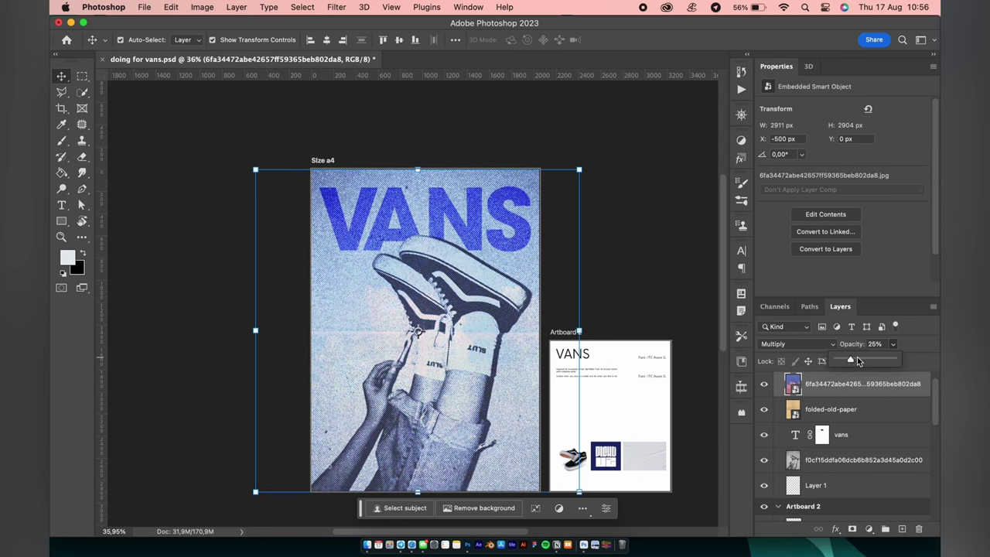
pyautogui.click(646, 289)
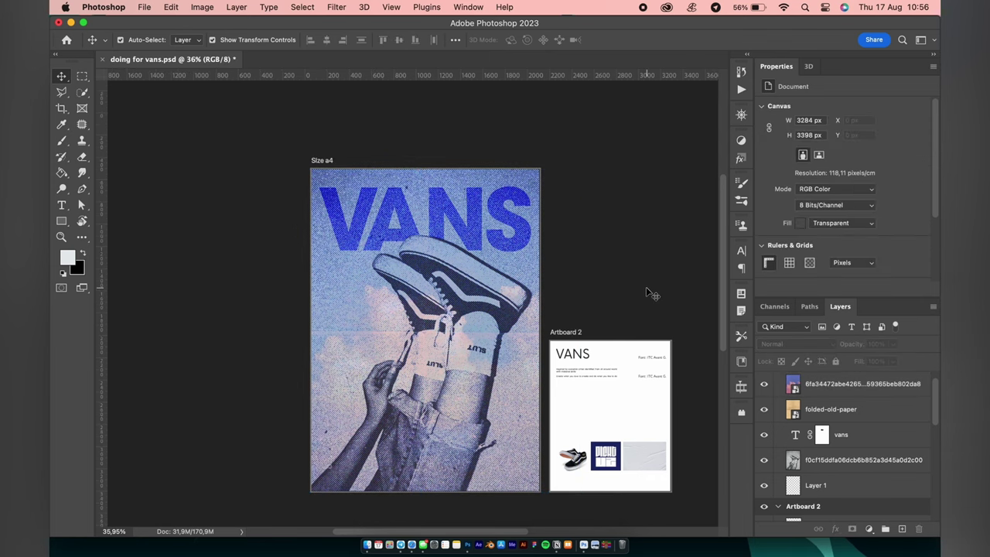
# Step: Draw a 320 px square near the poster's bottom-right corner
pyautogui.scroll(3, 590, 380)
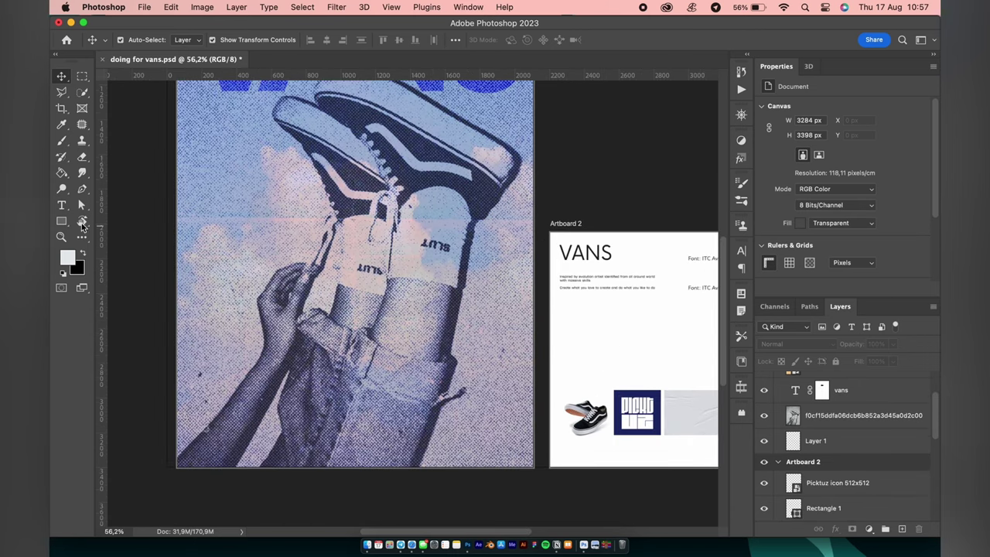
pyautogui.press('u')
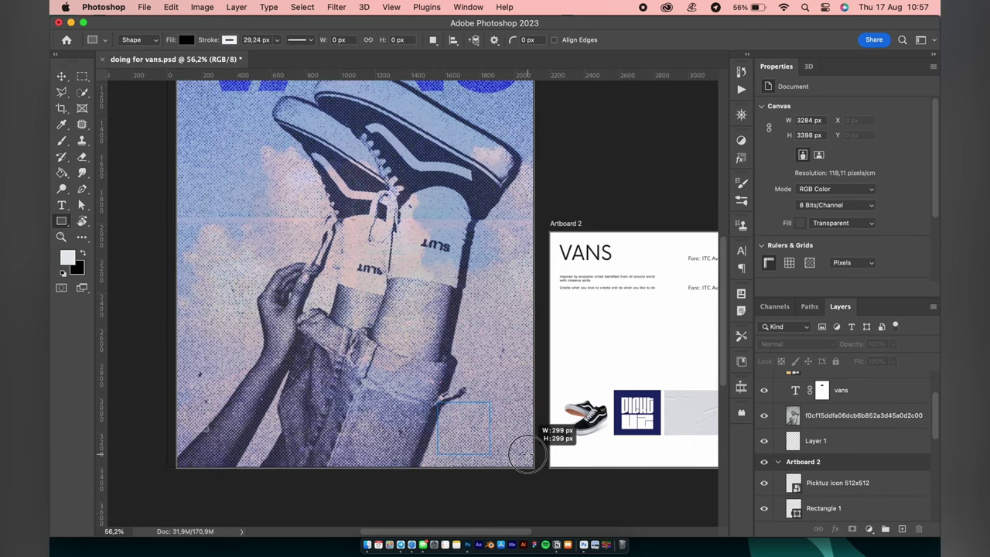
pyautogui.moveTo(437, 401); pyautogui.dragTo(495, 459)
pyautogui.press('v')
pyautogui.moveTo(469, 421); pyautogui.dragTo(493, 421)
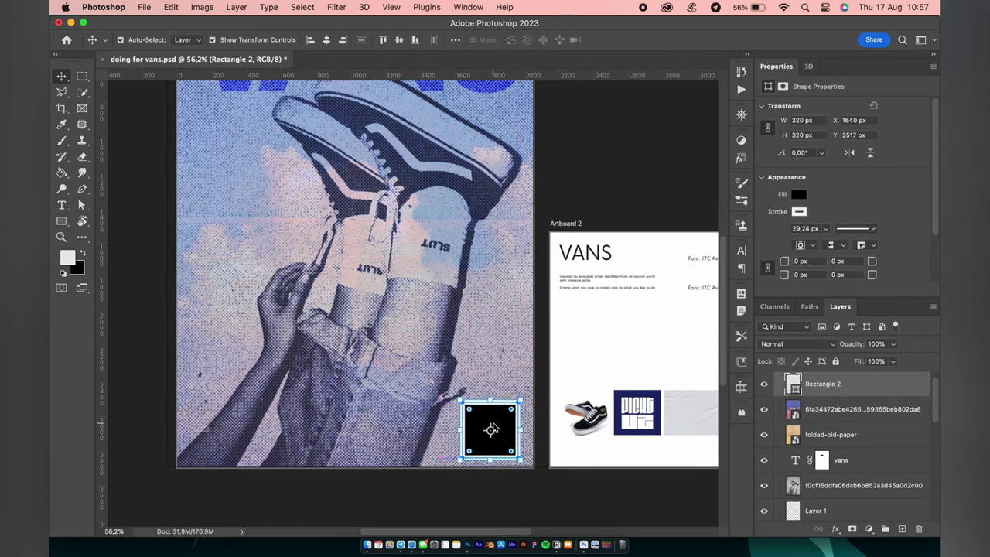
# Step: Fill the square with blue #4a4eed
pyautogui.scroll(3, 497, 420)
pyautogui.scroll(-2, 553, 438)
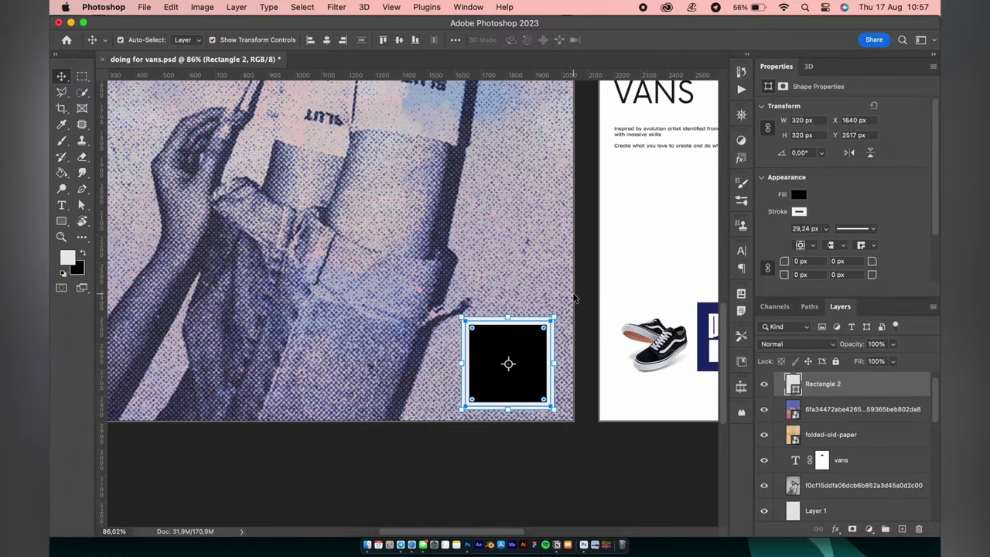
pyautogui.scroll(-2, 574, 298)
pyautogui.scroll(-3, 574, 297)
pyautogui.scroll(2, 619, 281)
pyautogui.scroll(2, 619, 281)
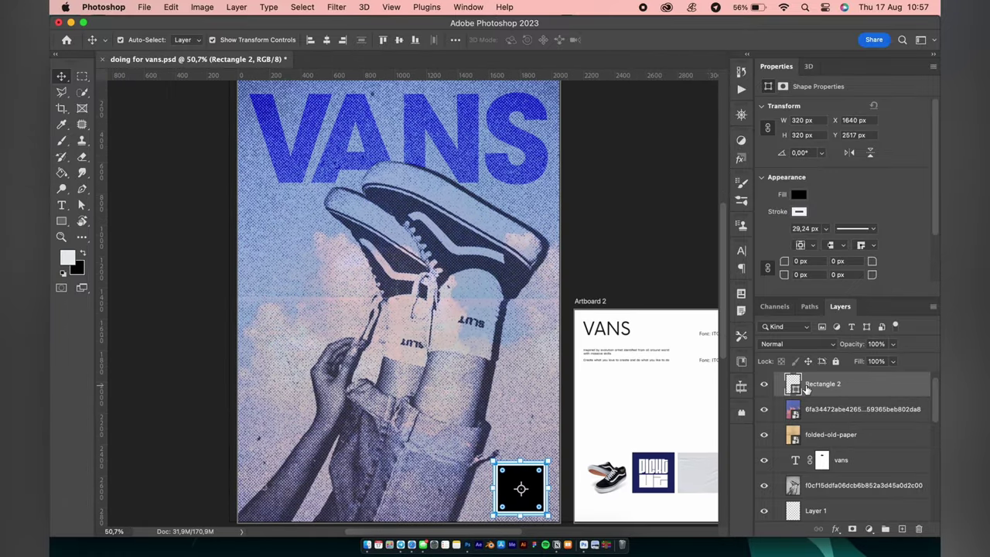
pyautogui.doubleClick(793, 382)
pyautogui.click(787, 131)
pyautogui.click(724, 88)
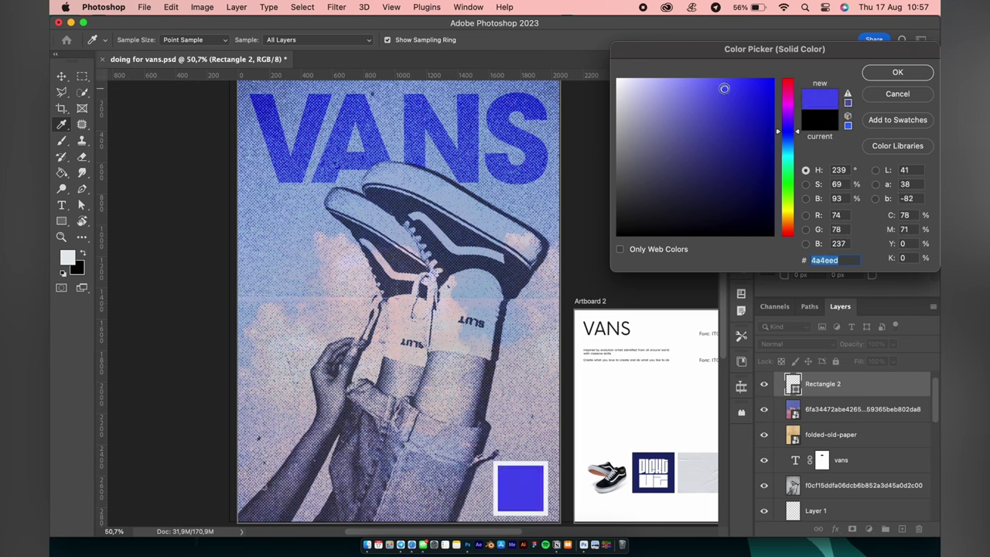
pyautogui.click(879, 74)
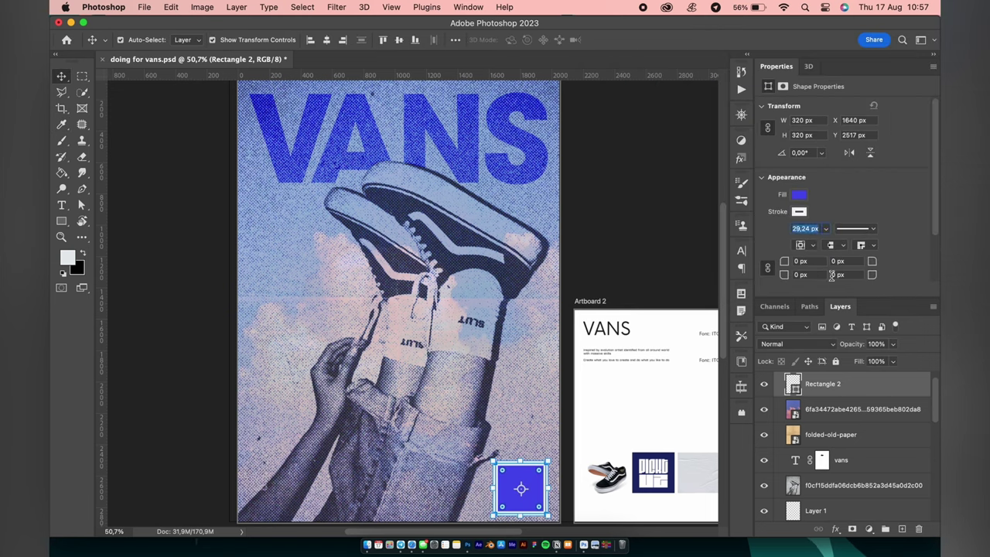
# Step: Set the square's white stroke width to 14 px
pyautogui.write('4')
pyautogui.press('Return')
pyautogui.scroll(-5, 561, 425)
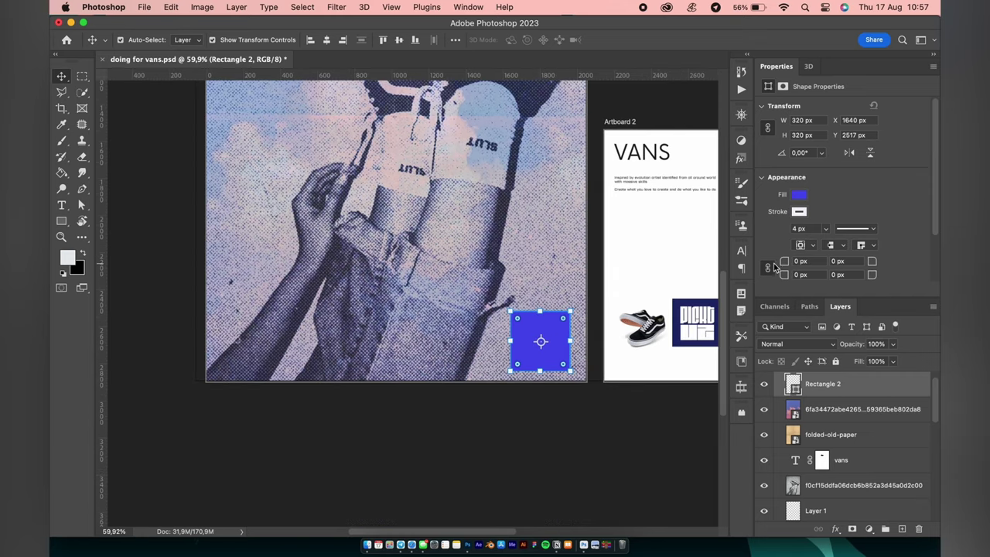
pyautogui.press('Return')
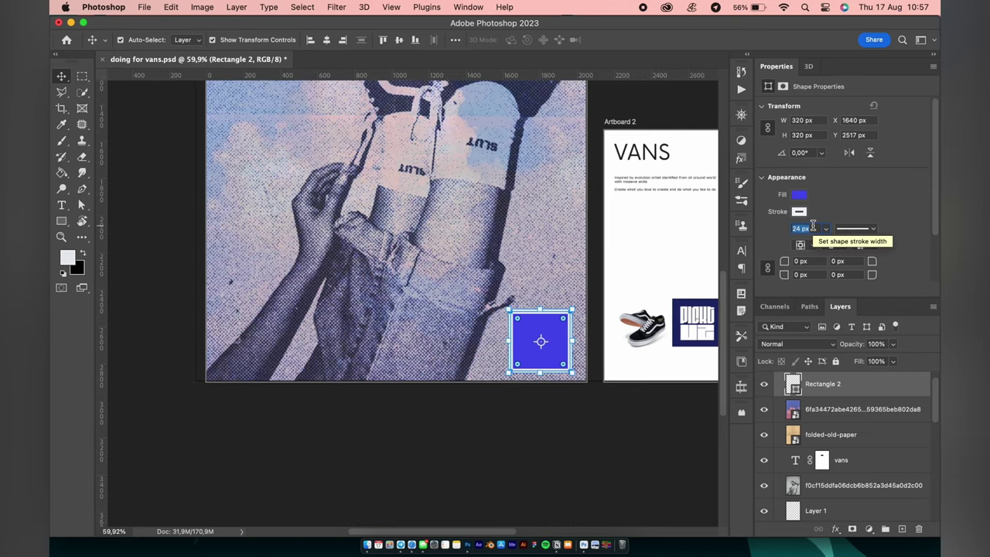
pyautogui.click(597, 397)
pyautogui.scroll(2, 634, 457)
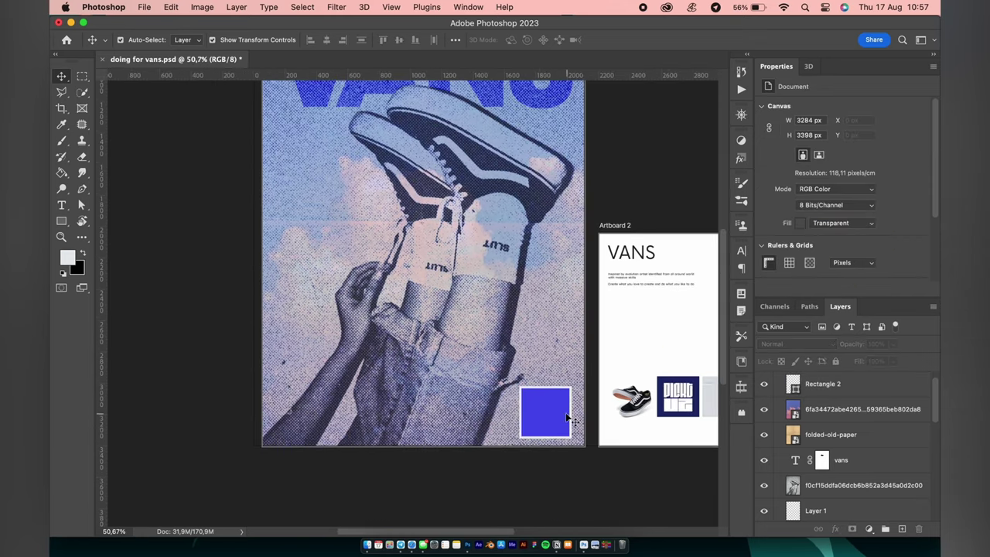
pyautogui.click(570, 415)
pyautogui.scroll(1, 570, 416)
pyautogui.scroll(-2, 587, 446)
# Step: Place the Picktuz icon on the blue square and scale it to fit inside
pyautogui.scroll(-2, 649, 467)
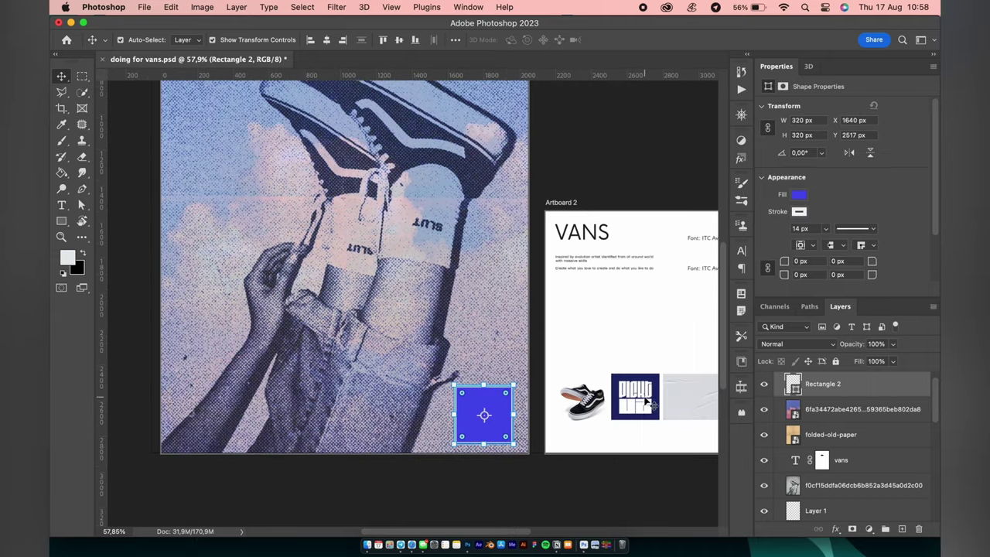
pyautogui.moveTo(665, 387); pyautogui.dragTo(496, 410)
pyautogui.scroll(3, 492, 410)
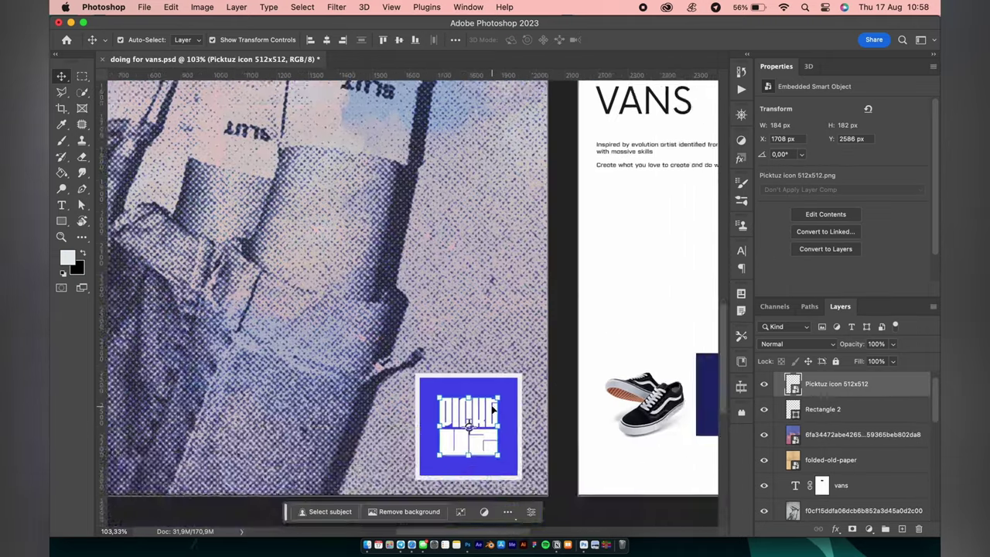
pyautogui.scroll(2, 493, 411)
pyautogui.scroll(2, 493, 411)
pyautogui.hotkey('ctrl', 't')
pyautogui.moveTo(532, 401); pyautogui.dragTo(526, 405)
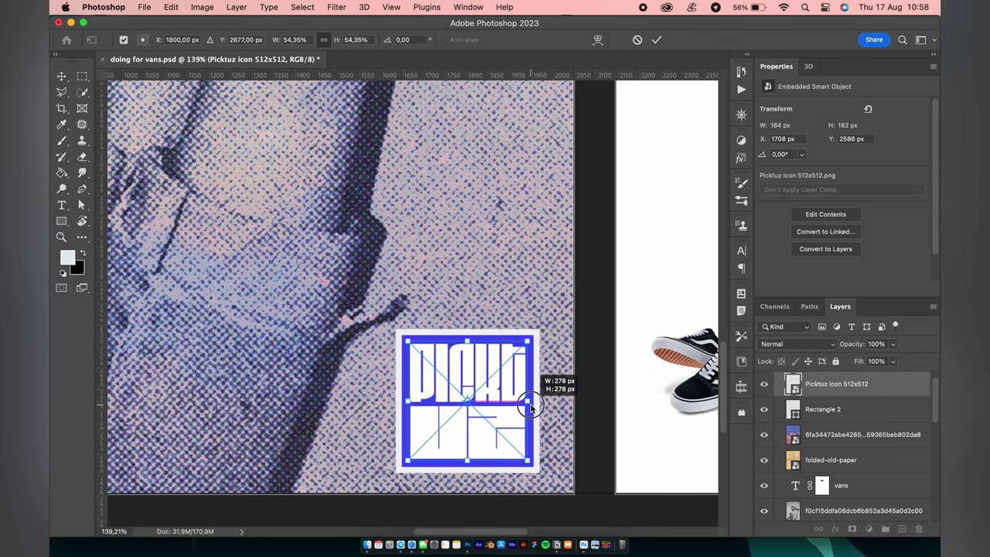
pyautogui.press('Return')
# Step: Duplicate the blue square and move the copy to the poster's bottom-left corner
pyautogui.click(517, 206)
pyautogui.scroll(-2, 518, 243)
pyautogui.scroll(-3, 518, 243)
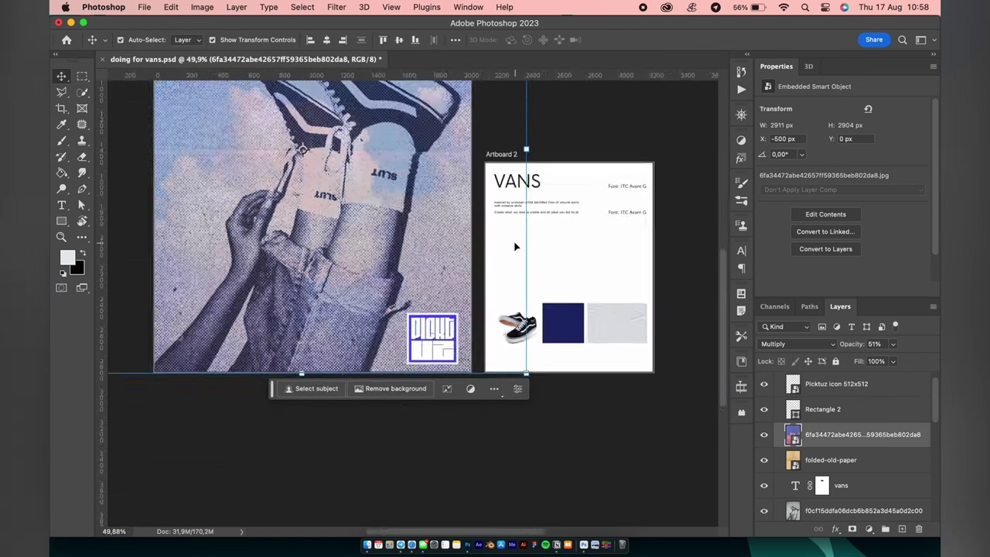
pyautogui.hscroll(-3, 541, 255)
pyautogui.hscroll(2, 619, 294)
pyautogui.click(598, 338)
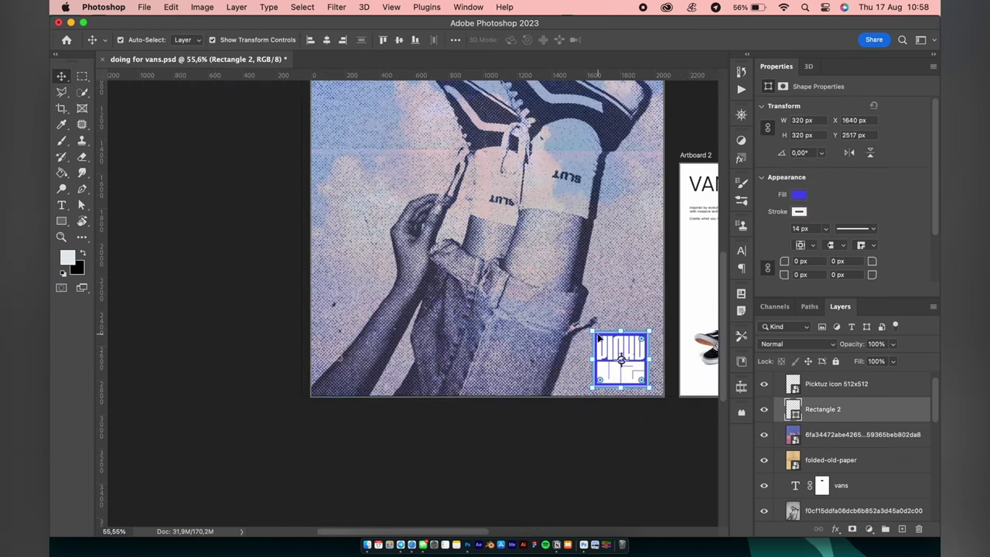
pyautogui.hotkey('ctrl', 'j')
pyautogui.moveTo(608, 372); pyautogui.dragTo(337, 371)
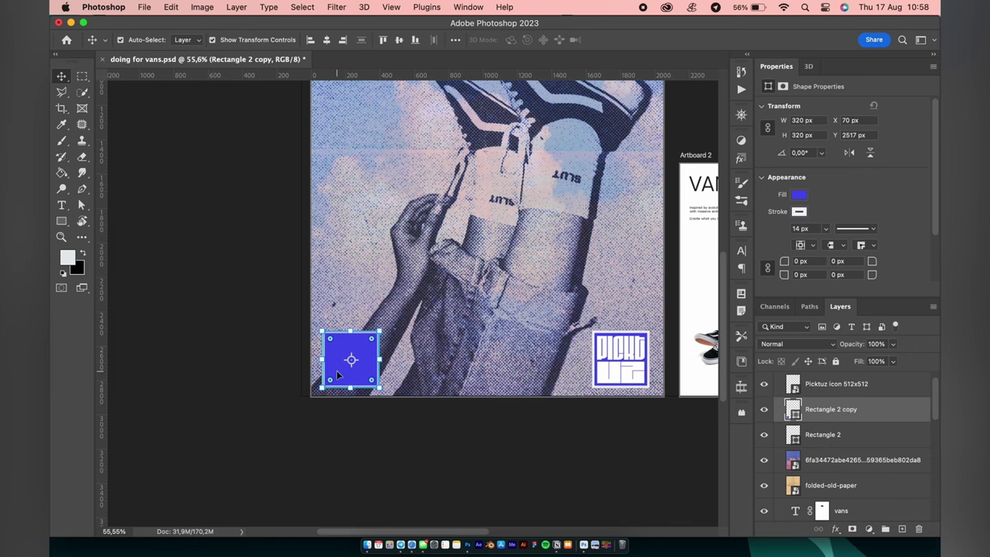
pyautogui.click(369, 307)
# Step: Place the sneaker cutout in the bottom-left square and scale it to fill the box
pyautogui.scroll(-5, 369, 307)
pyautogui.moveTo(555, 372); pyautogui.dragTo(390, 370)
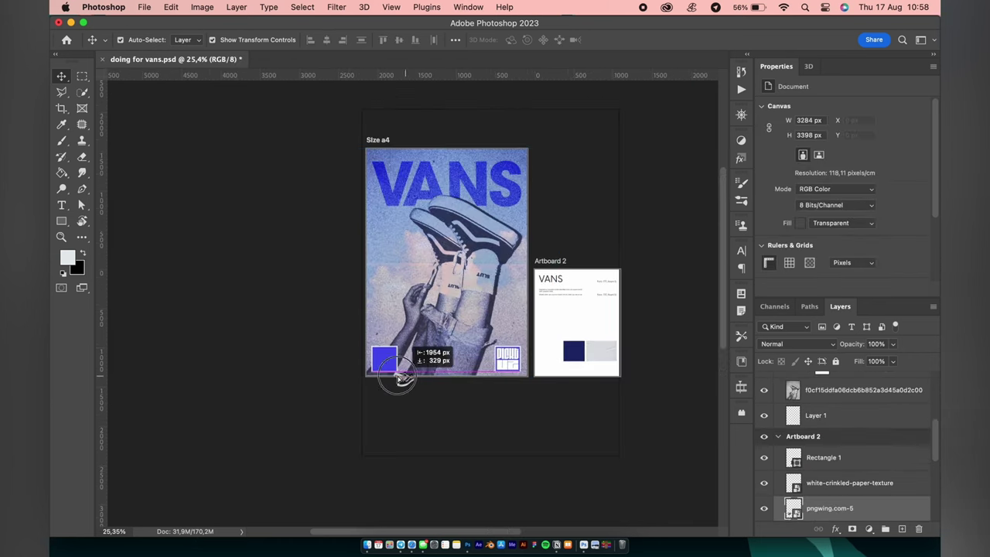
pyautogui.scroll(5, 396, 413)
pyautogui.scroll(2, 395, 410)
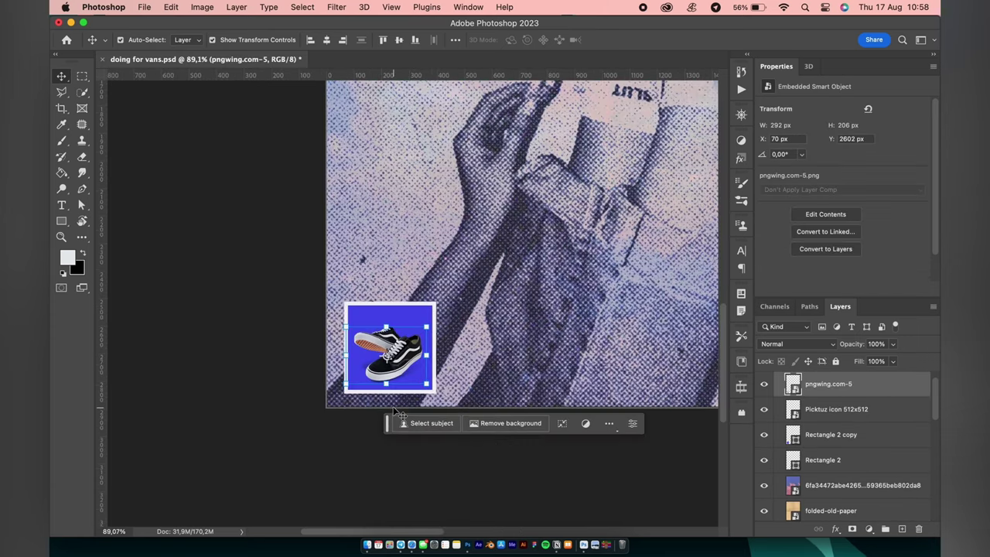
pyautogui.moveTo(391, 335); pyautogui.dragTo(390, 315)
pyautogui.press('a')
pyautogui.press('v')
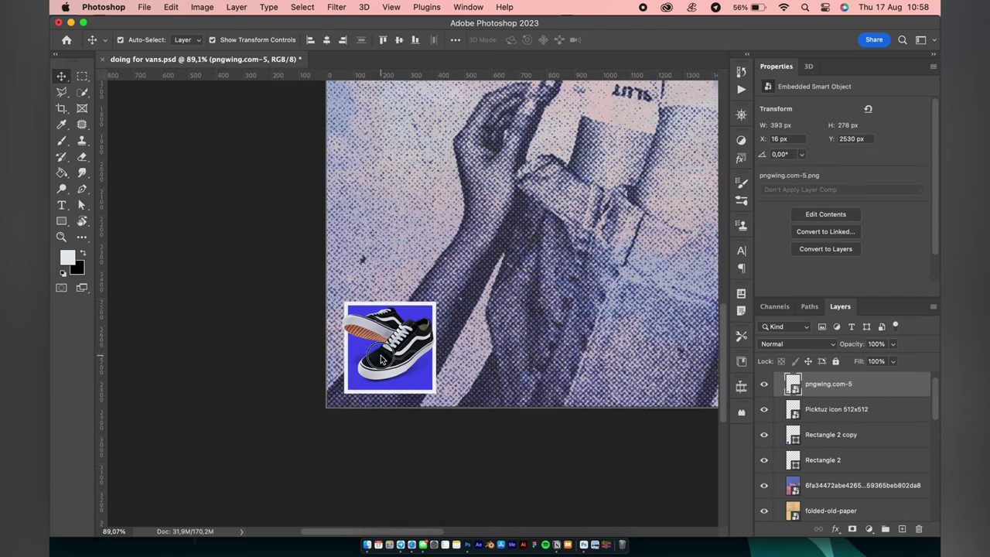
pyautogui.hotkey('ctrl', 't')
pyautogui.moveTo(384, 387); pyautogui.dragTo(384, 394)
pyautogui.press('Return')
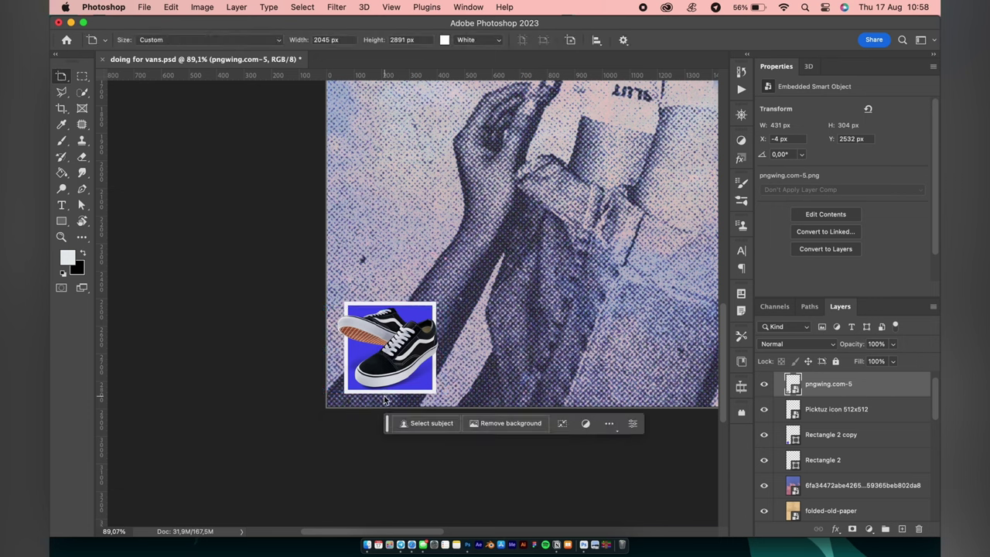
pyautogui.hotkey('ctrl', 't')
pyautogui.moveTo(391, 349); pyautogui.dragTo(384, 371)
pyautogui.press('Return')
# Step: Review both corner badges and select the crinkled paper texture on Artboard 2
pyautogui.scroll(-2, 398, 234)
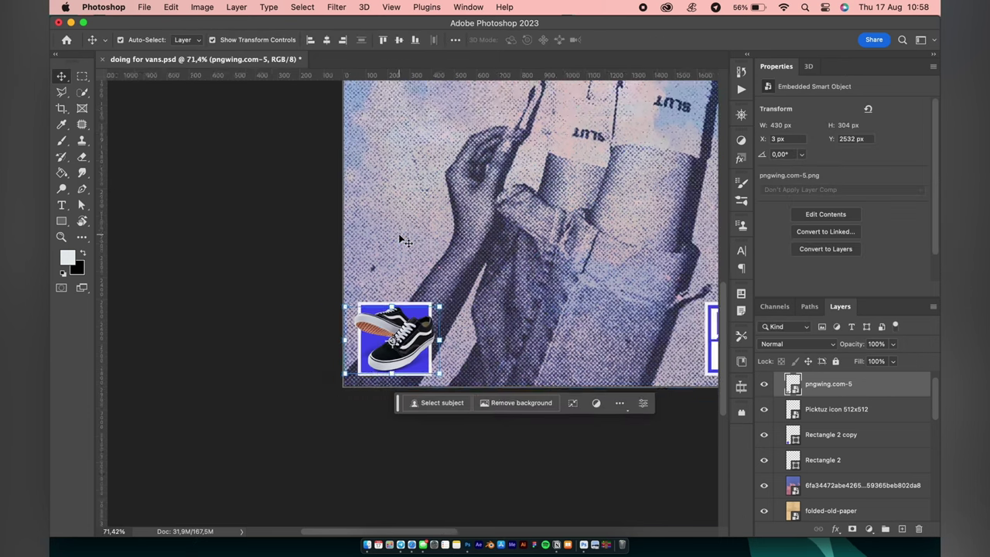
pyautogui.click(283, 234)
pyautogui.scroll(-2, 283, 234)
pyautogui.scroll(-1, 286, 231)
pyautogui.scroll(-1, 286, 230)
pyautogui.hscroll(2, 427, 357)
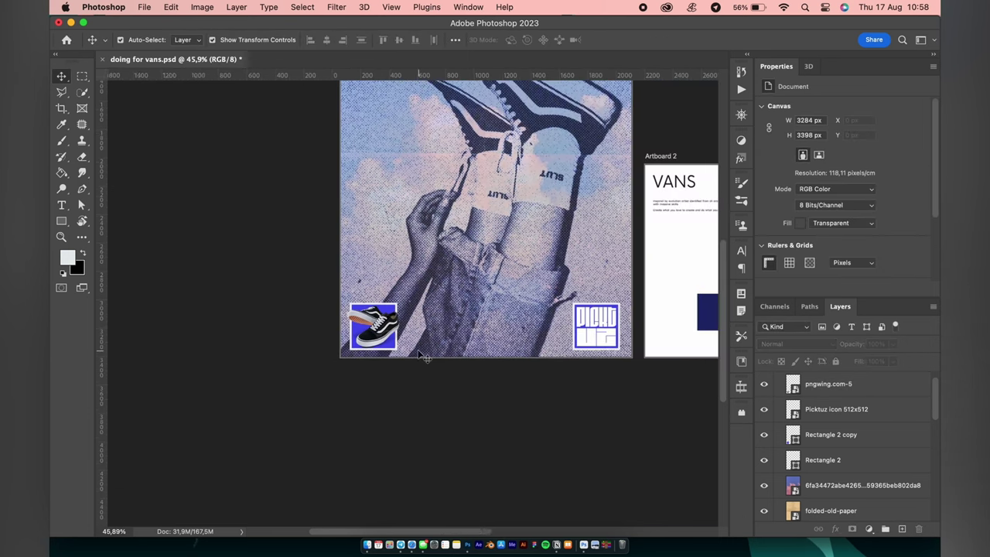
pyautogui.scroll(-2, 426, 357)
pyautogui.scroll(2, 426, 357)
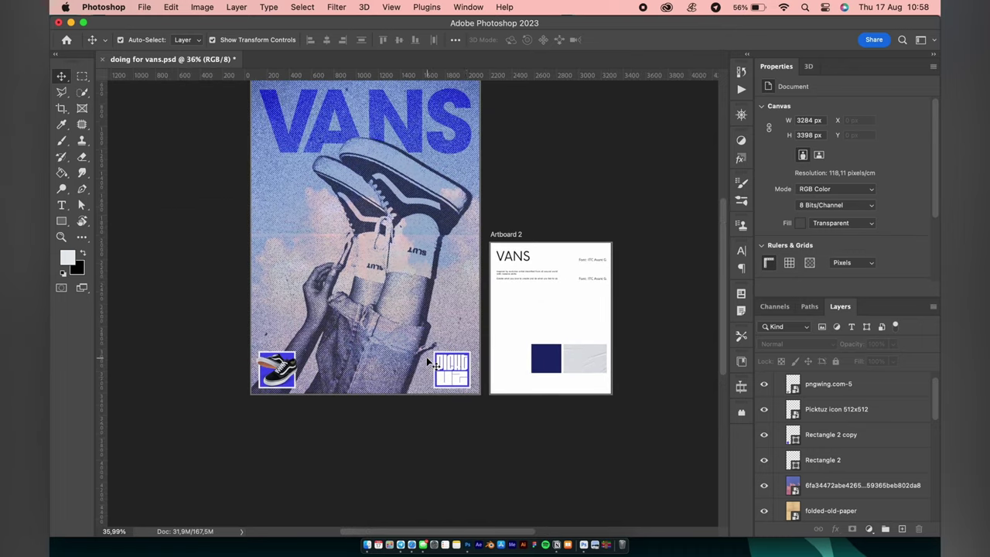
pyautogui.click(567, 375)
# Step: Move the crinkled paper texture onto the poster and scale it to 2145 × 3217 px
pyautogui.moveTo(601, 355); pyautogui.dragTo(403, 300)
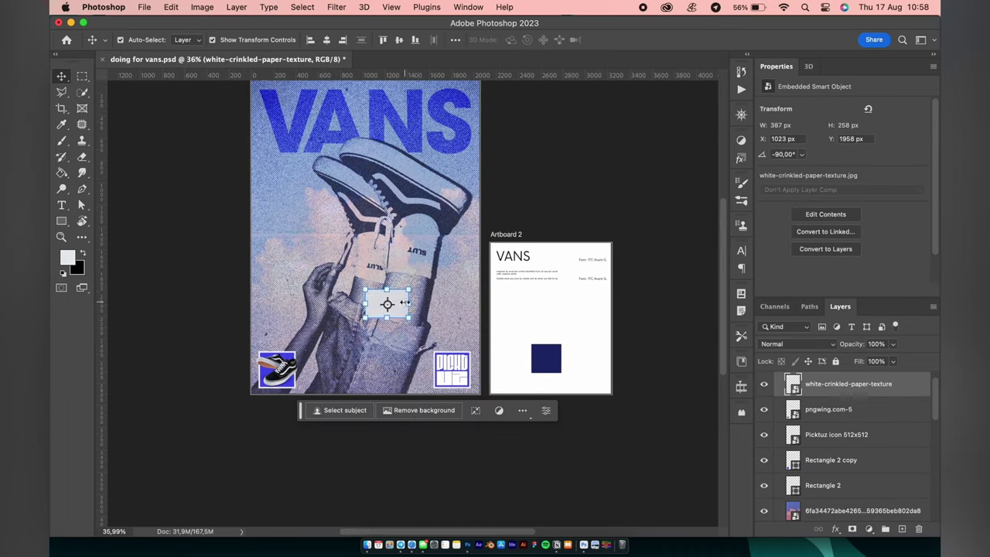
pyautogui.hotkey('shift', 'v')
pyautogui.hotkey('ctrl', 't')
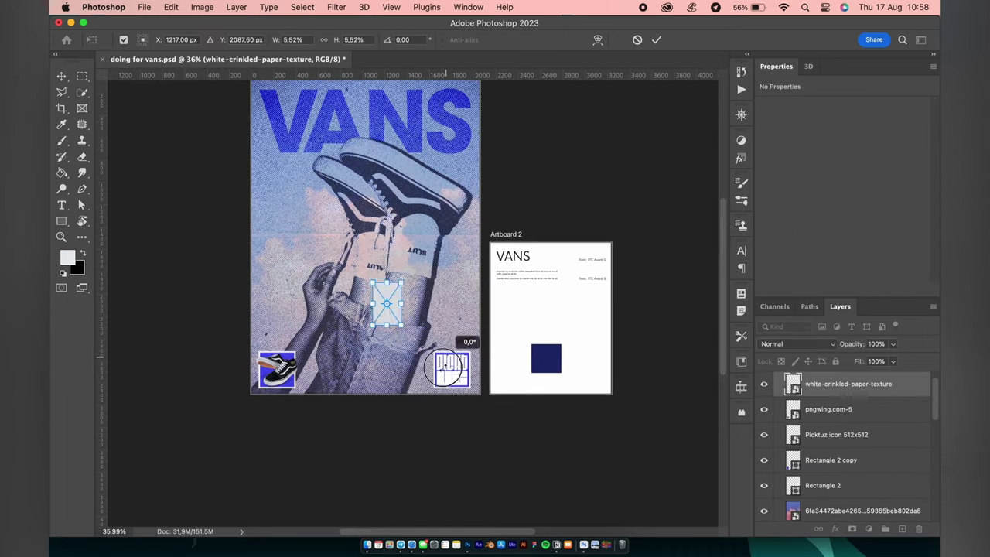
pyautogui.moveTo(407, 325); pyautogui.dragTo(495, 147)
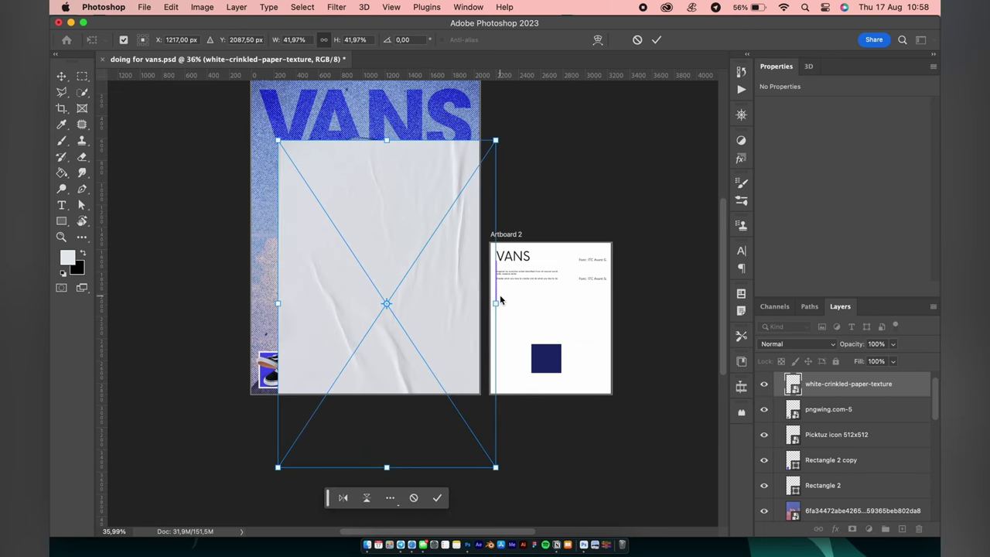
pyautogui.scroll(5, 348, 364)
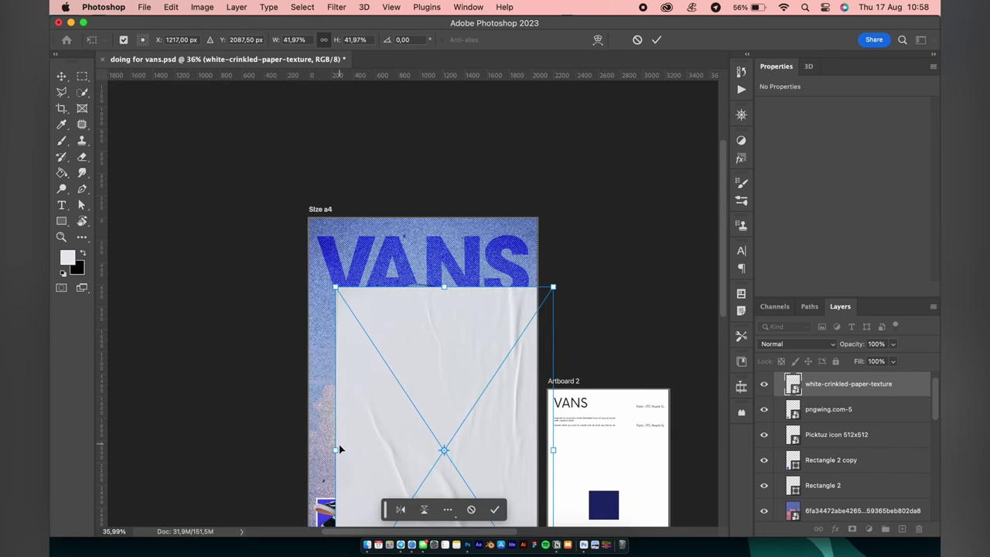
pyautogui.moveTo(335, 449); pyautogui.dragTo(298, 453)
pyautogui.moveTo(402, 394); pyautogui.dragTo(402, 338)
pyautogui.scroll(-4, 403, 344)
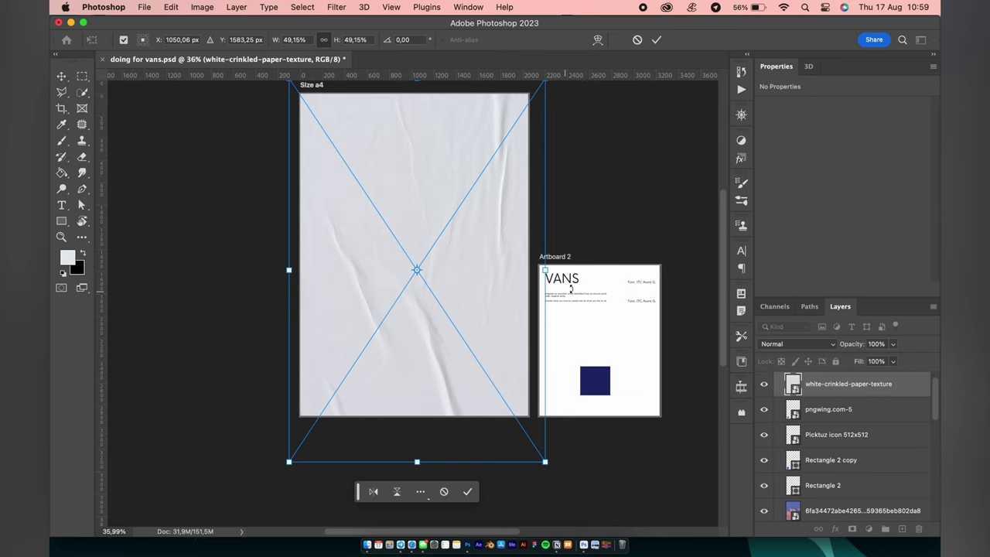
pyautogui.moveTo(546, 270); pyautogui.dragTo(531, 270)
pyautogui.moveTo(289, 270); pyautogui.dragTo(294, 274)
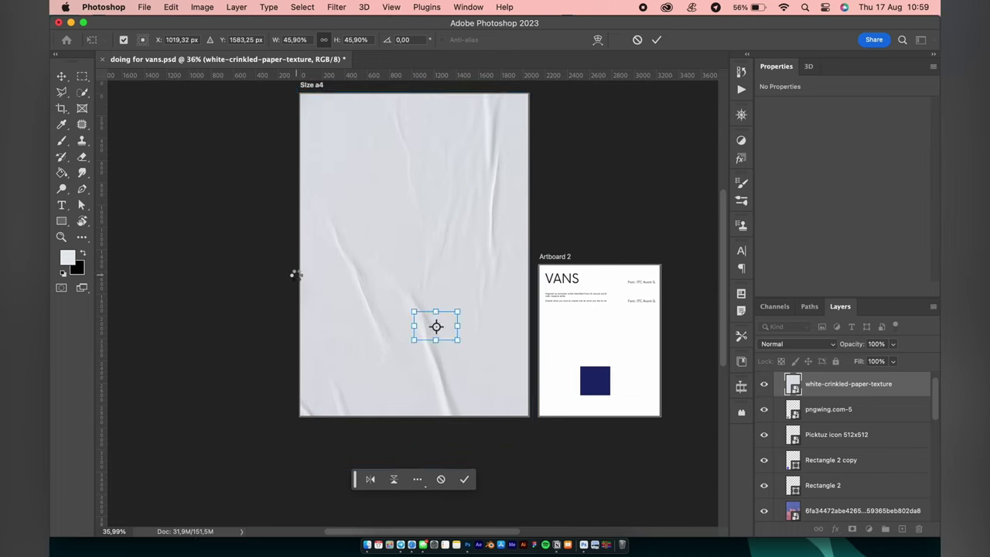
pyautogui.press('Return')
pyautogui.scroll(3, 375, 264)
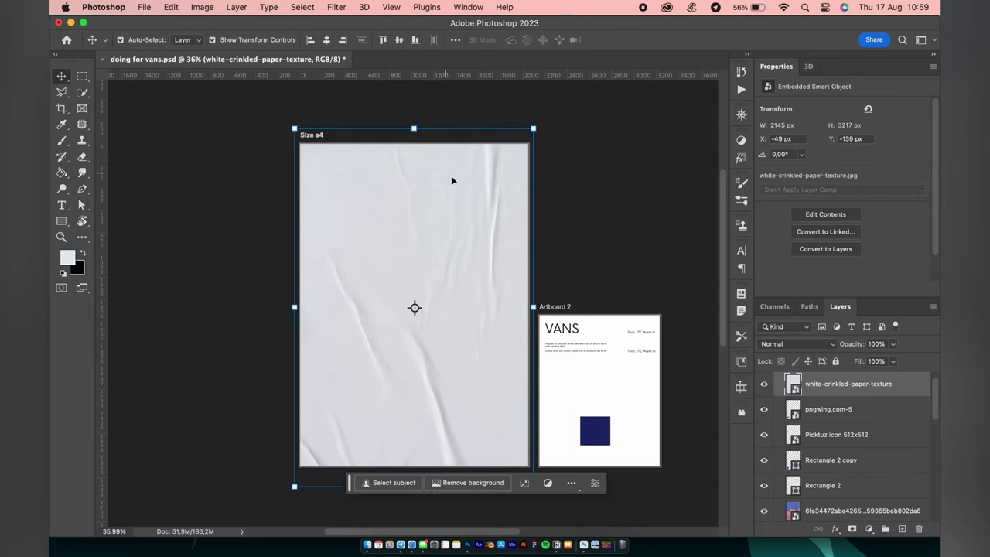
# Step: Set the paper texture layer's blend mode to Multiply
pyautogui.click(789, 345)
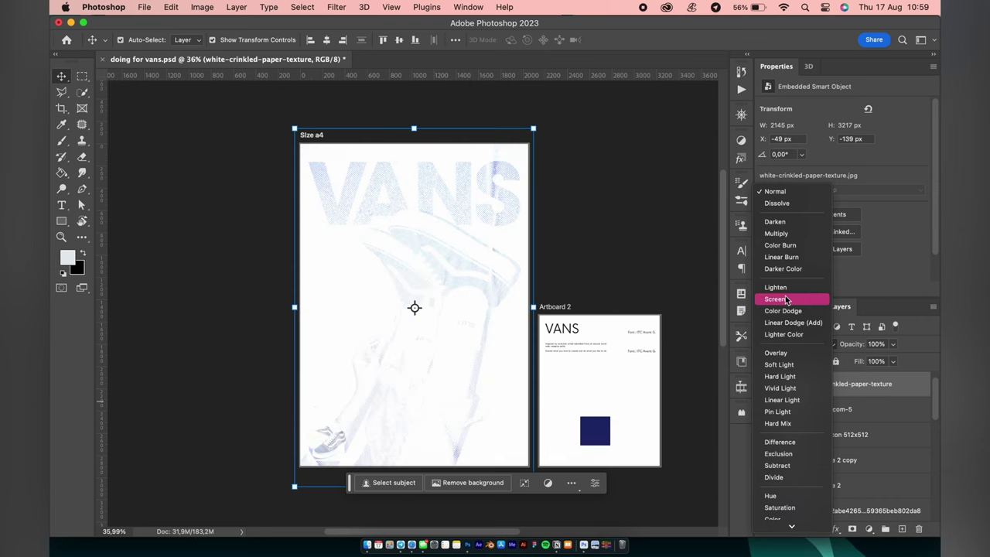
pyautogui.click(784, 236)
pyautogui.click(656, 243)
# Step: Hide Artboard 2 using its visibility eye
pyautogui.scroll(2, 657, 243)
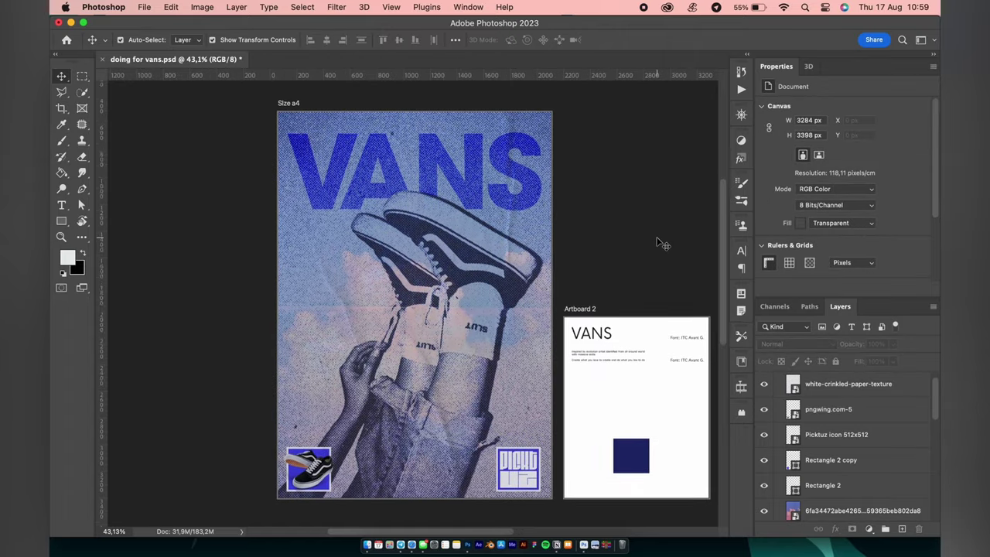
pyautogui.scroll(3, 565, 466)
pyautogui.scroll(2, 565, 466)
pyautogui.scroll(2, 559, 459)
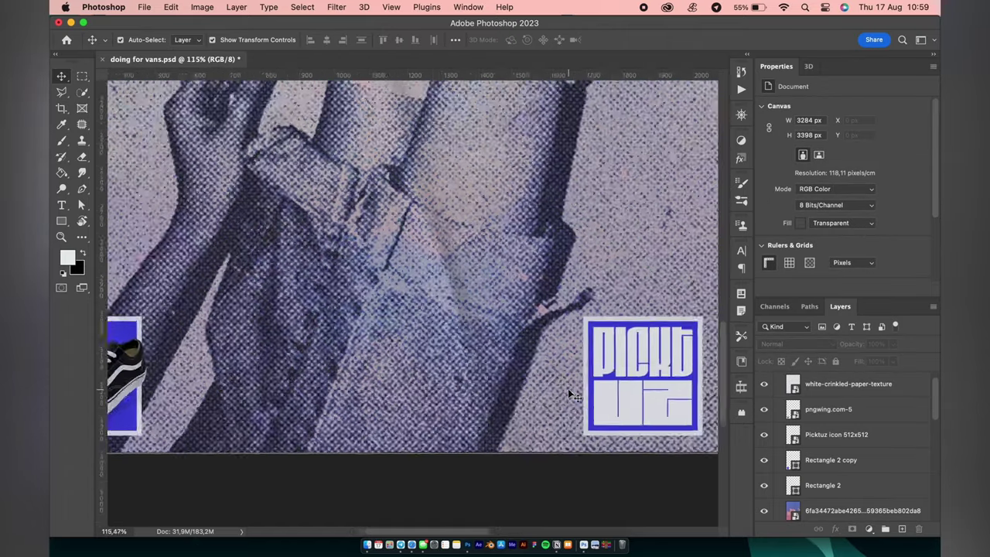
pyautogui.scroll(-4, 567, 388)
pyautogui.scroll(-2, 572, 396)
pyautogui.scroll(-1, 572, 396)
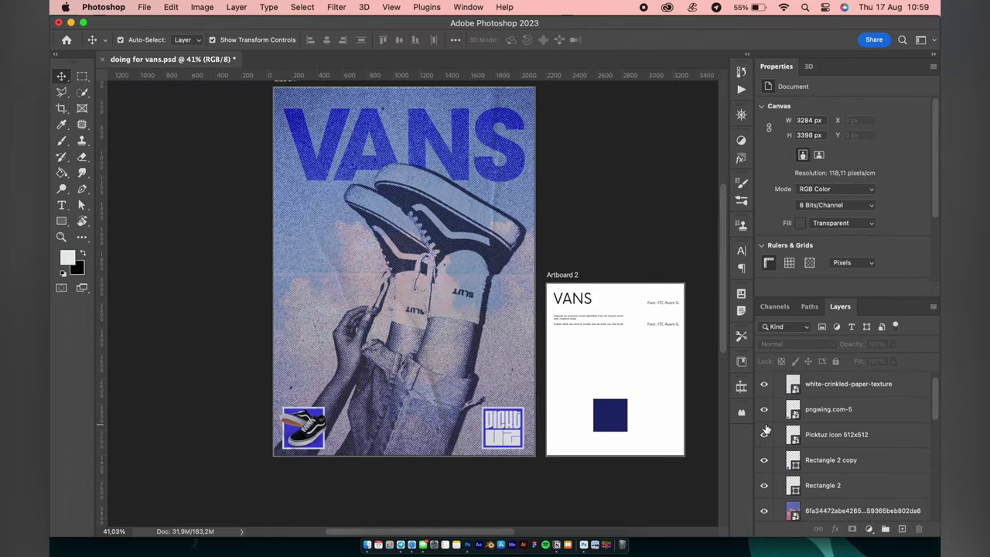
pyautogui.scroll(1, 765, 429)
pyautogui.click(806, 400)
pyautogui.keyDown('alt'); pyautogui.click(764, 379); pyautogui.keyUp('alt')
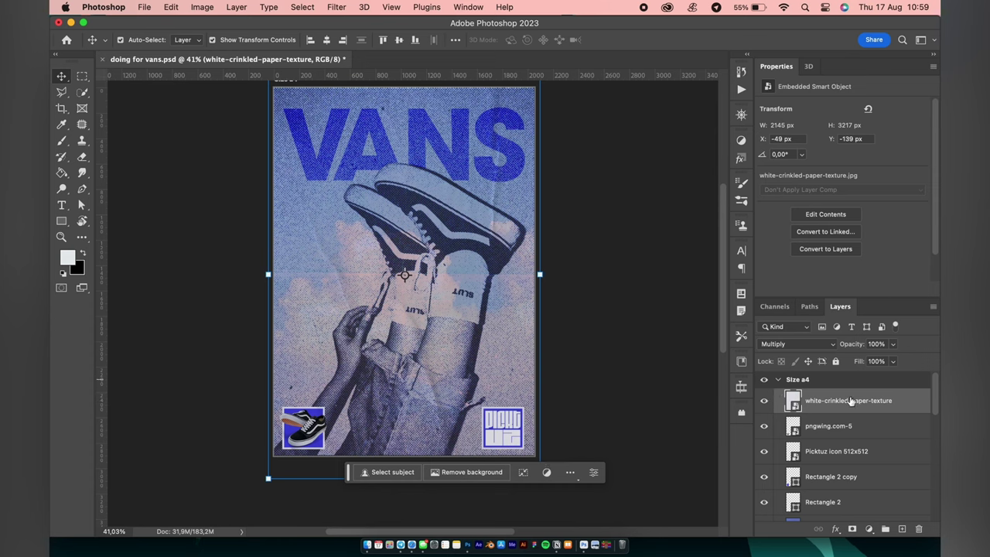
# Step: Stamp all visible layers into a new Layer 2 and show Artboard 2 again
pyautogui.press('super+alt+shift+e')
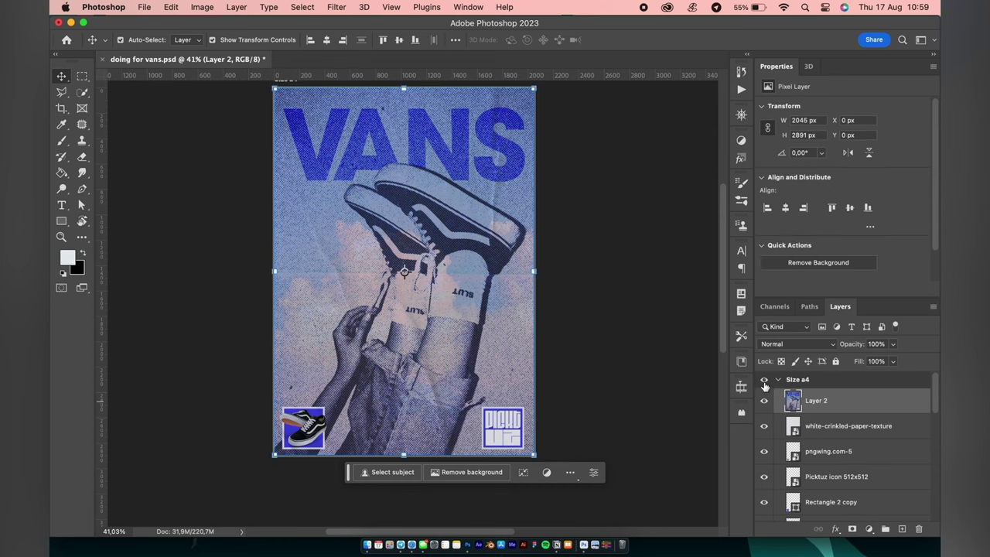
pyautogui.keyDown('alt'); pyautogui.click(765, 383); pyautogui.keyUp('alt')
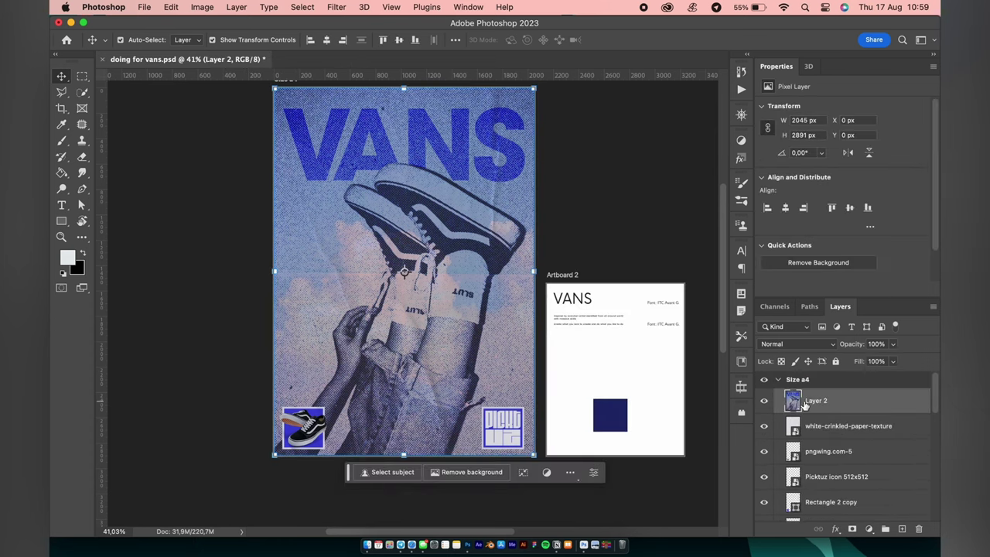
pyautogui.scroll(-1, 585, 303)
pyautogui.scroll(-1, 586, 304)
# Step: Apply Add Noise at about 47% to Layer 2
pyautogui.click(338, 7)
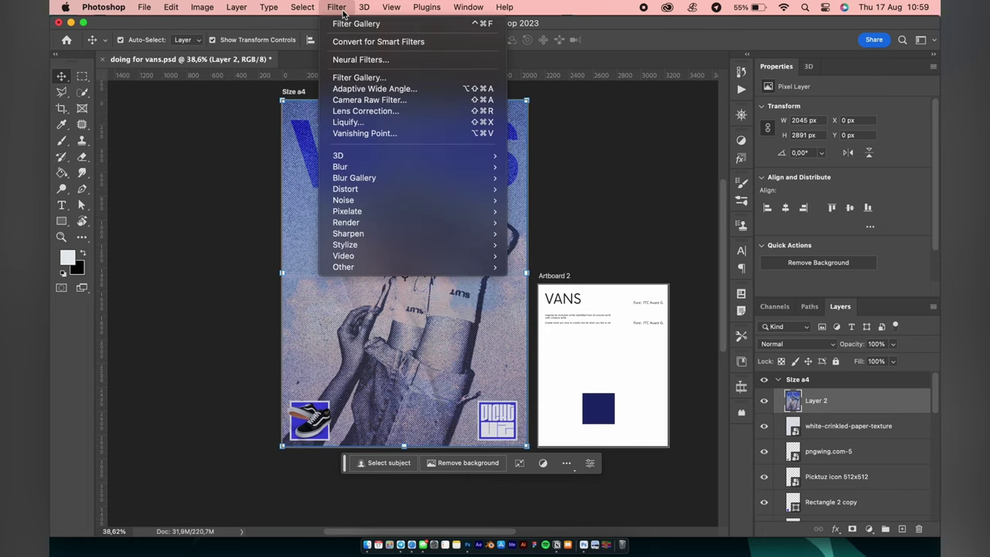
pyautogui.click(542, 202)
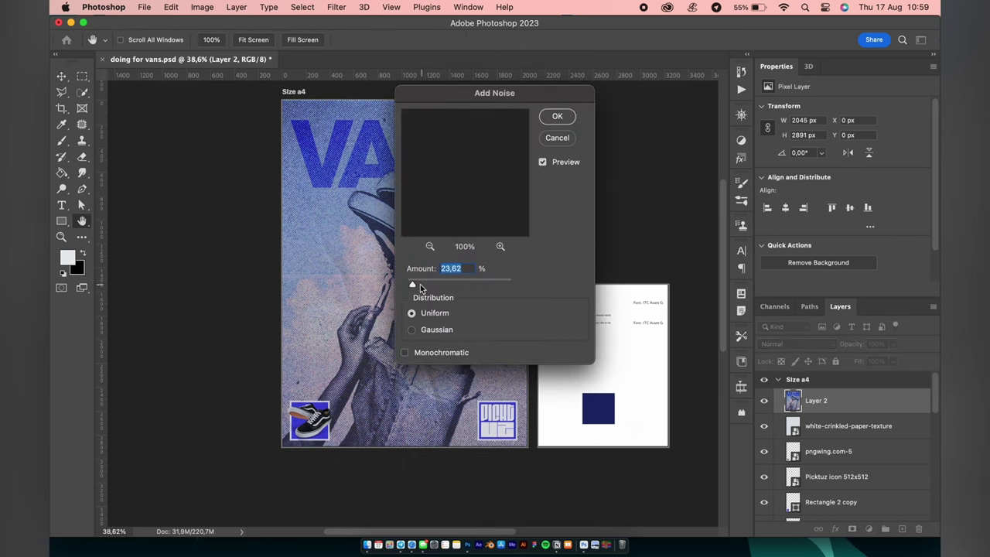
pyautogui.moveTo(420, 288); pyautogui.dragTo(419, 285)
pyautogui.click(557, 115)
pyautogui.press('v')
pyautogui.scroll(3, 541, 294)
pyautogui.scroll(2, 513, 348)
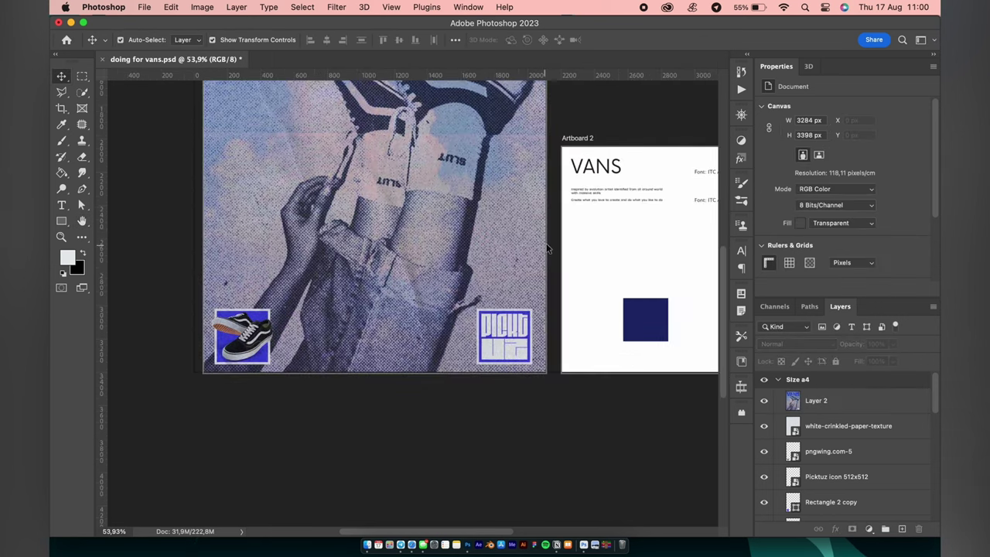
pyautogui.scroll(2, 553, 243)
pyautogui.scroll(-2, 553, 243)
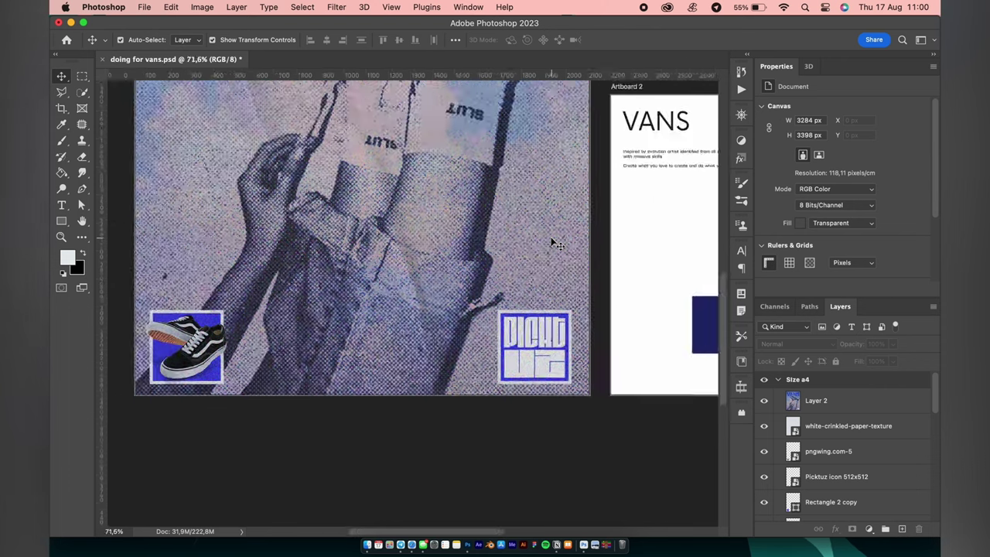
pyautogui.scroll(-2, 553, 243)
pyautogui.scroll(-1, 553, 243)
pyautogui.scroll(1, 561, 319)
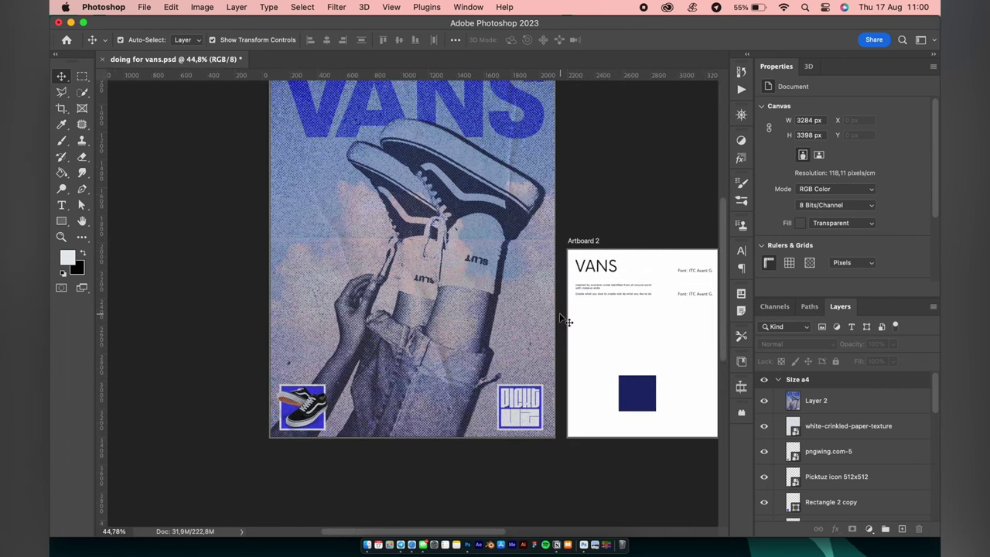
pyautogui.scroll(1, 561, 318)
pyautogui.scroll(1, 561, 318)
pyautogui.scroll(2, 561, 318)
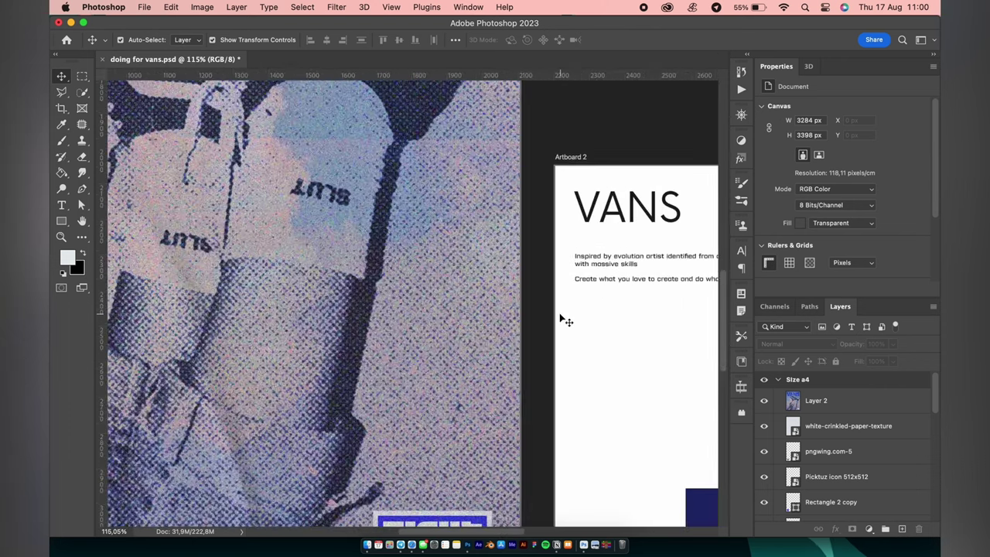
pyautogui.scroll(-2, 563, 319)
pyautogui.scroll(2, 562, 319)
pyautogui.scroll(1, 562, 318)
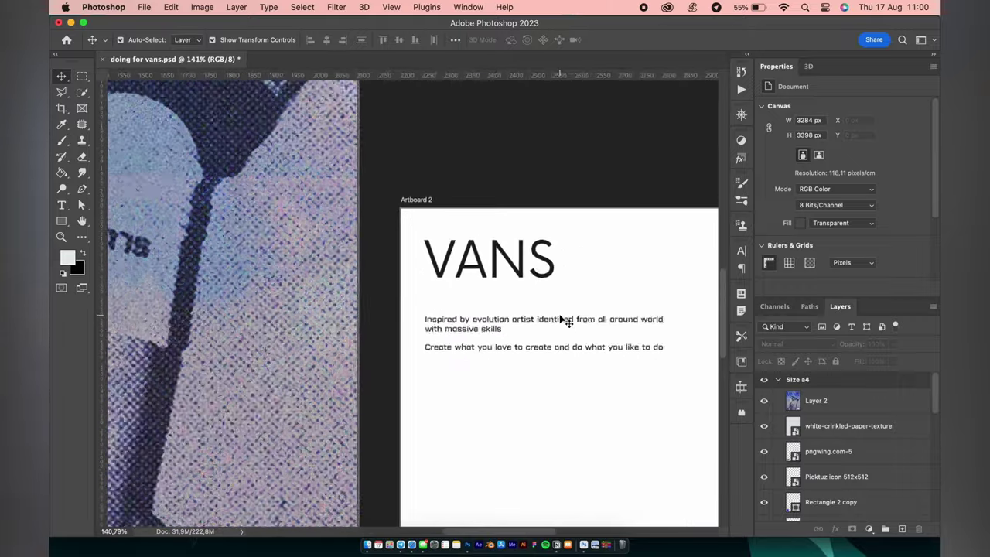
pyautogui.scroll(-3, 563, 319)
pyautogui.scroll(-1, 562, 318)
pyautogui.scroll(2, 562, 319)
# Step: Copy the 'Inspired by evolution artist' tagline onto the A4 poster
pyautogui.doubleClick(596, 298)
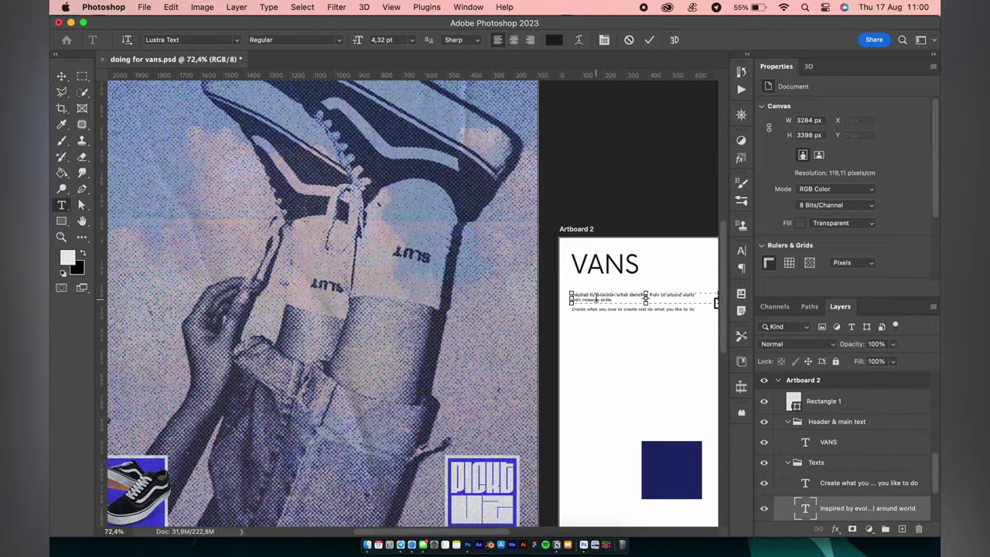
pyautogui.hscroll(-2, 292, 281)
pyautogui.scroll(-1, 291, 280)
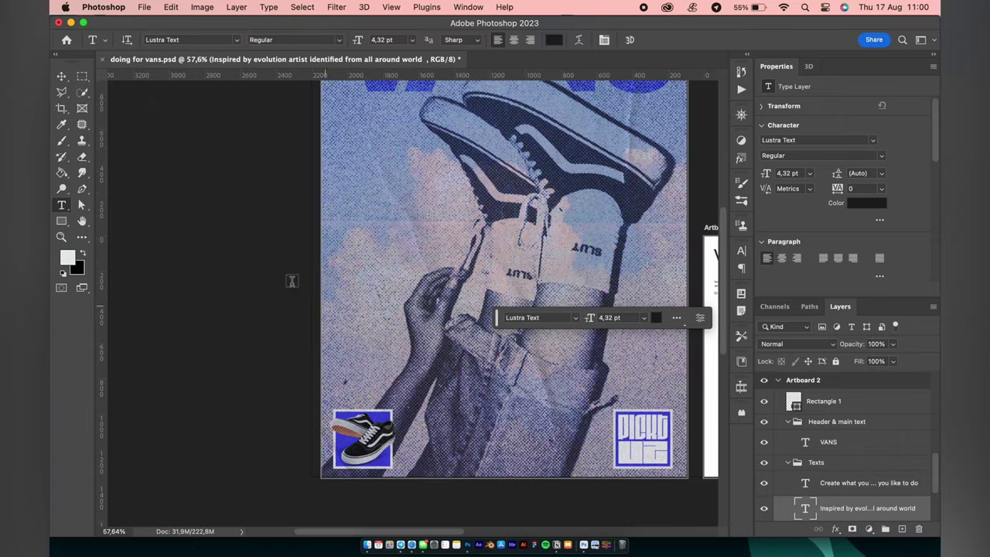
pyautogui.click(357, 223)
pyautogui.press('super+v')
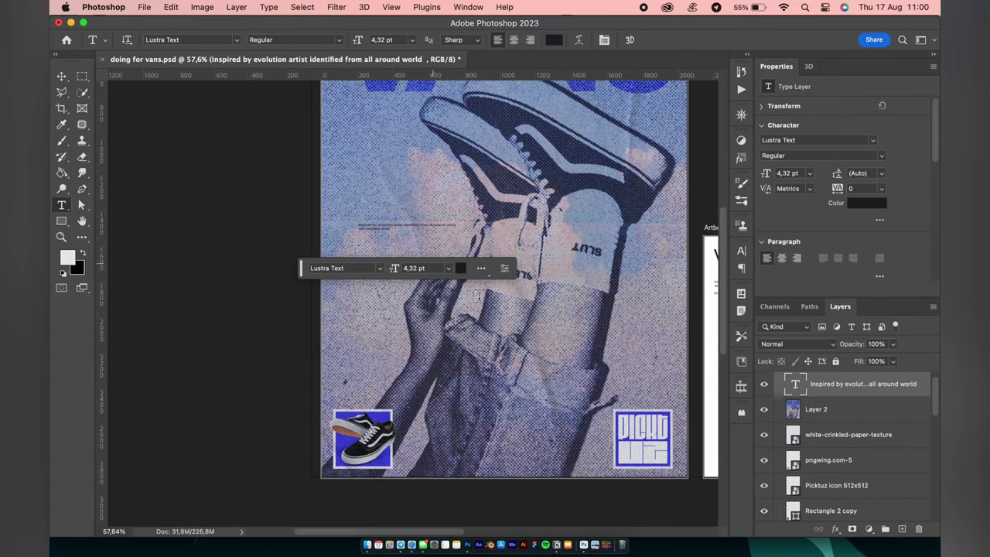
# Step: Make the tagline text white and scale it up to about 10 pt
pyautogui.click(878, 205)
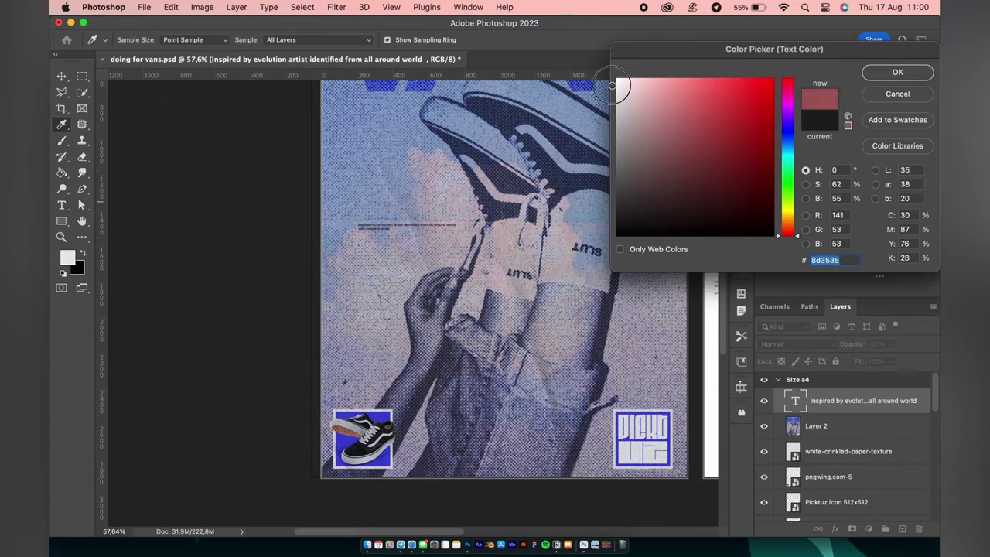
pyautogui.click(619, 84)
pyautogui.click(836, 70)
pyautogui.press('v')
pyautogui.moveTo(451, 226); pyautogui.dragTo(590, 206)
# Step: Set the tagline to ITC Avant Garde Gothic Std Demi with All Caps on
pyautogui.click(816, 140)
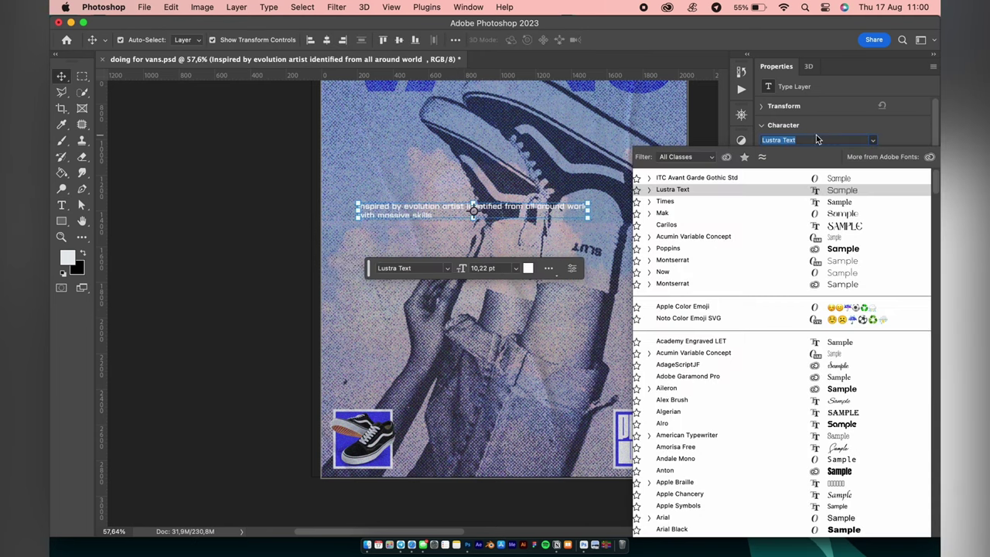
pyautogui.click(739, 178)
pyautogui.click(883, 157)
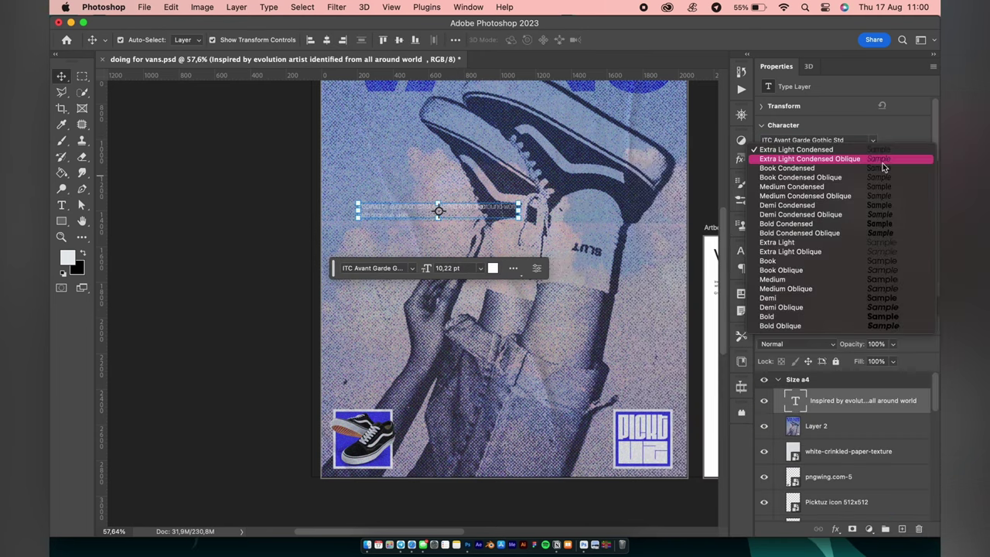
pyautogui.click(790, 300)
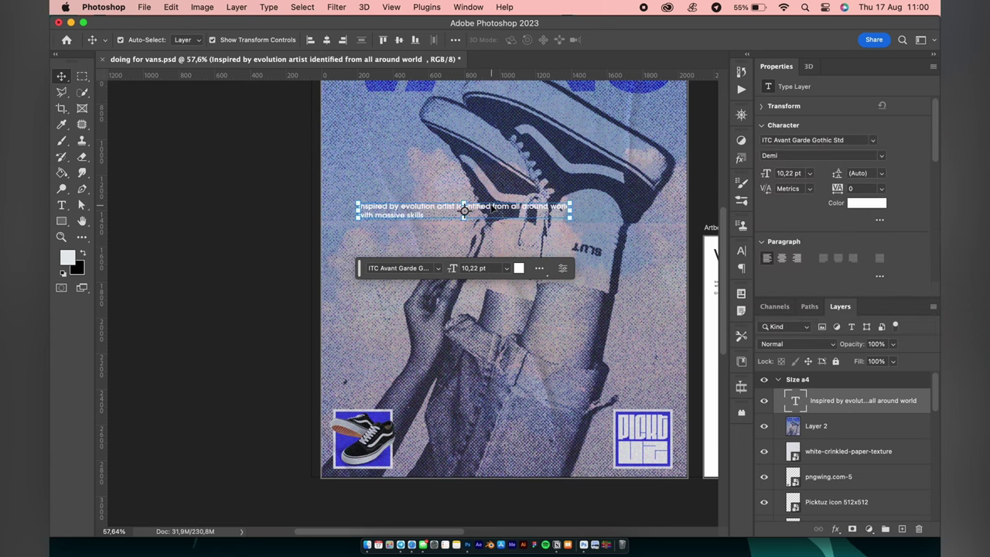
pyautogui.scroll(-2, 843, 193)
pyautogui.click(773, 257)
# Step: Enlarge the tagline to about 12 pt and break it onto a new line after ARTIST
pyautogui.click(425, 207)
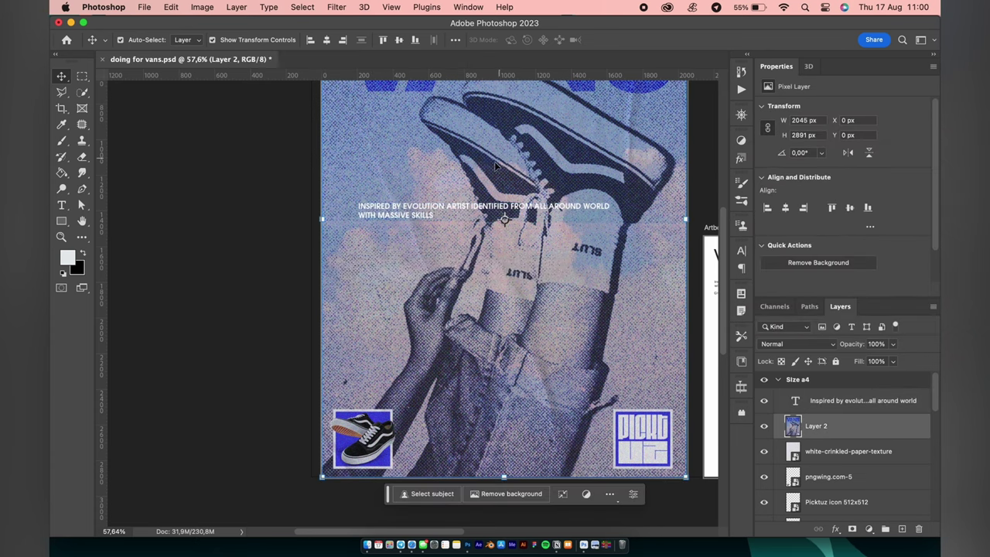
pyautogui.click(425, 207)
pyautogui.moveTo(611, 219); pyautogui.dragTo(661, 217)
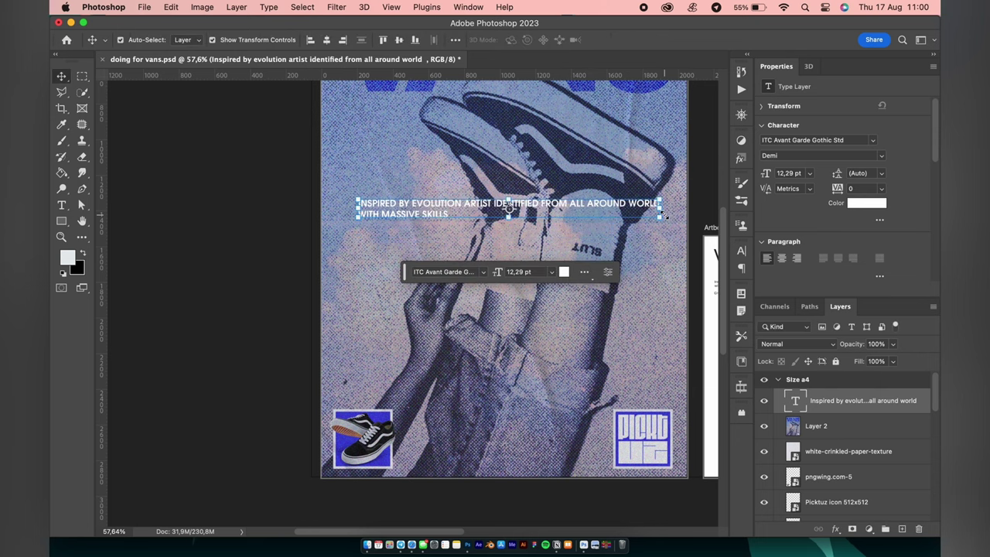
pyautogui.press('t')
pyautogui.click(493, 203)
pyautogui.press('Return')
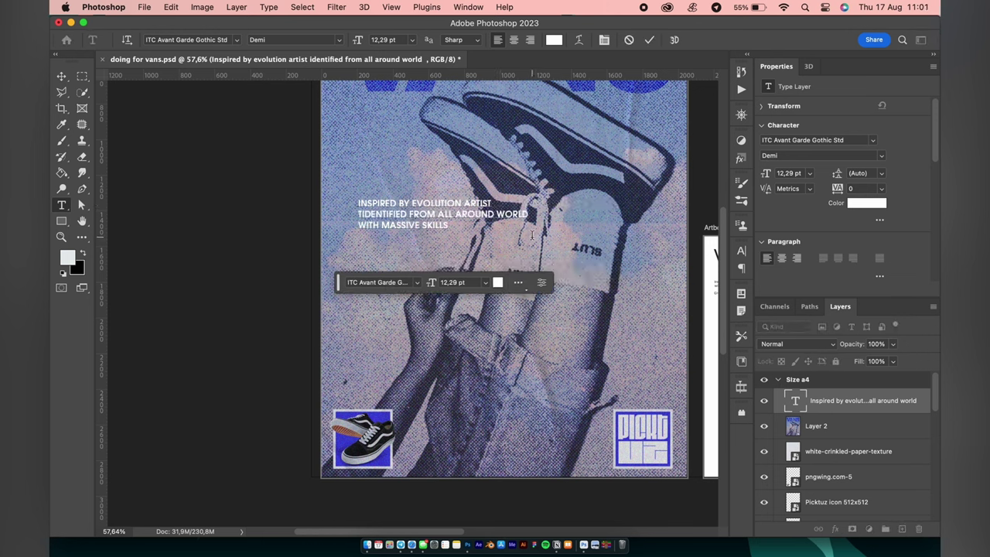
pyautogui.press('BackSpace')
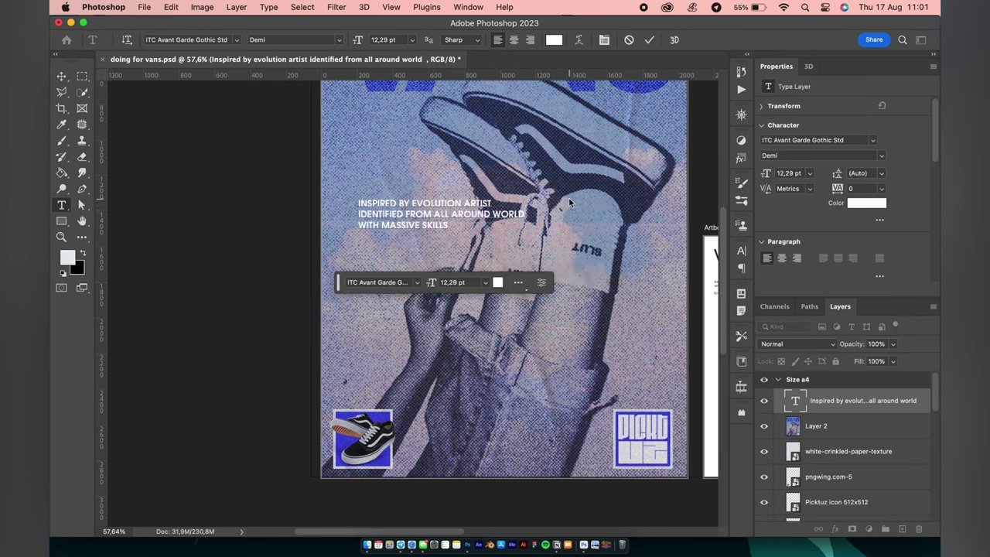
pyautogui.click(652, 41)
# Step: Move the tagline block about 133 px left and set its leading to 18 pt
pyautogui.hotkey('ctrl', 't')
pyautogui.moveTo(428, 214); pyautogui.dragTo(404, 214)
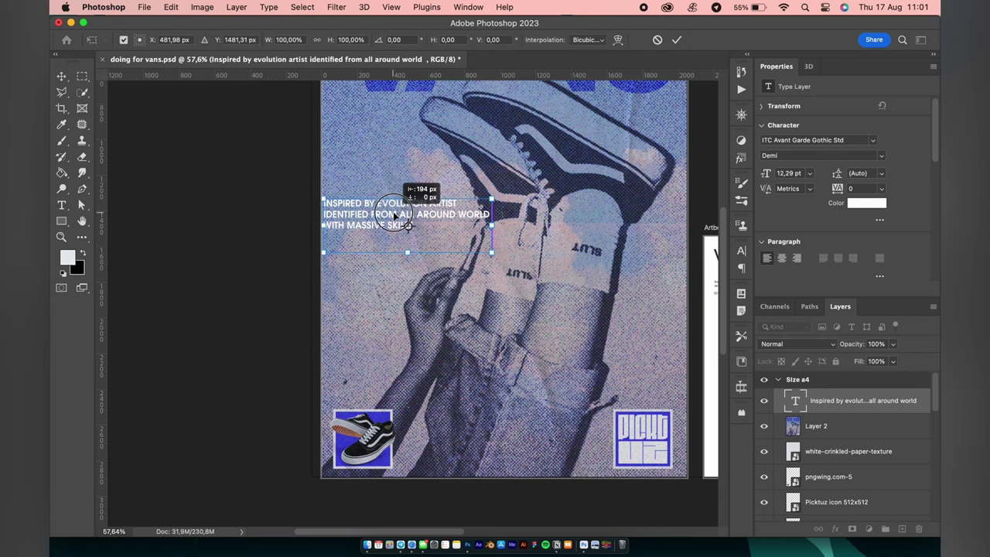
pyautogui.press('Return')
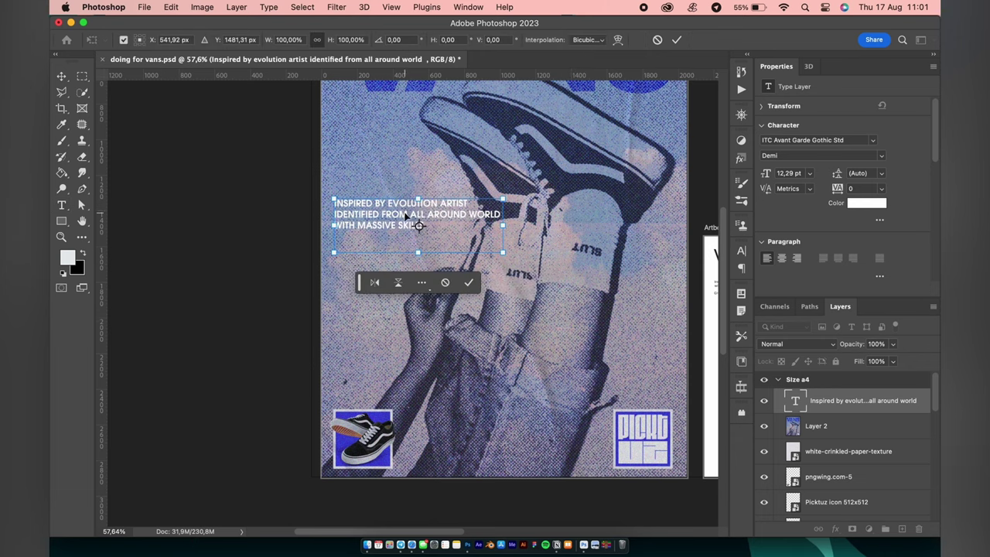
pyautogui.scroll(3, 495, 294)
pyautogui.press('v')
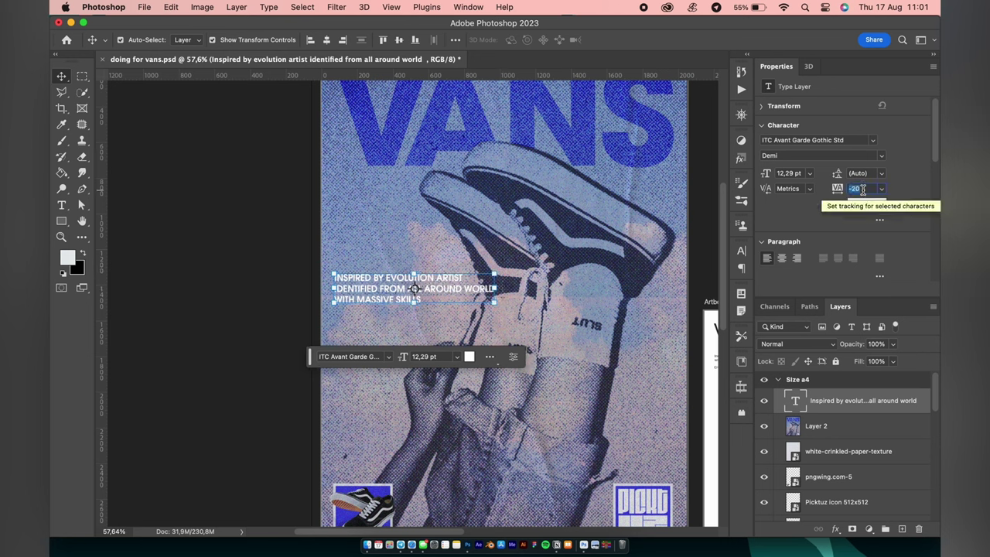
pyautogui.write('18')
pyautogui.press('Return')
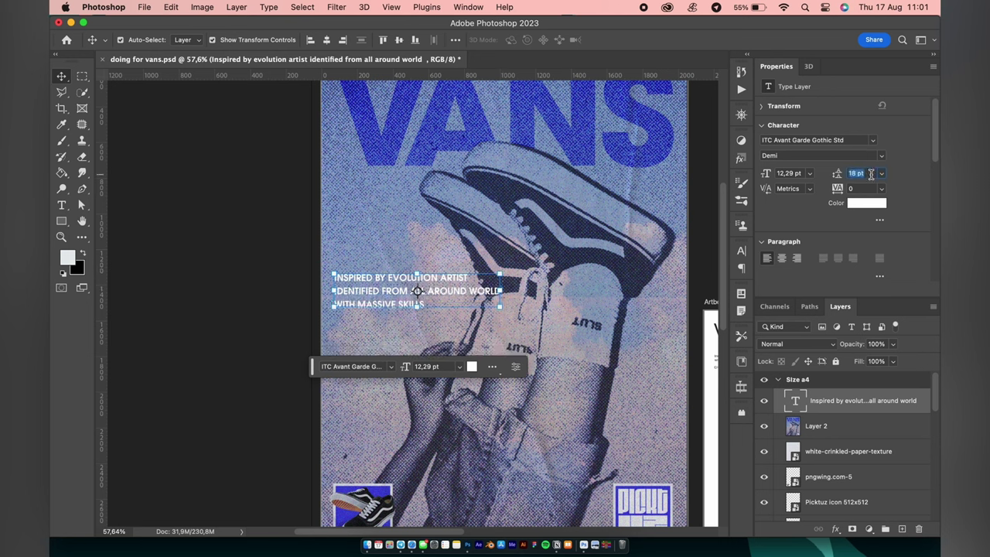
pyautogui.click(571, 325)
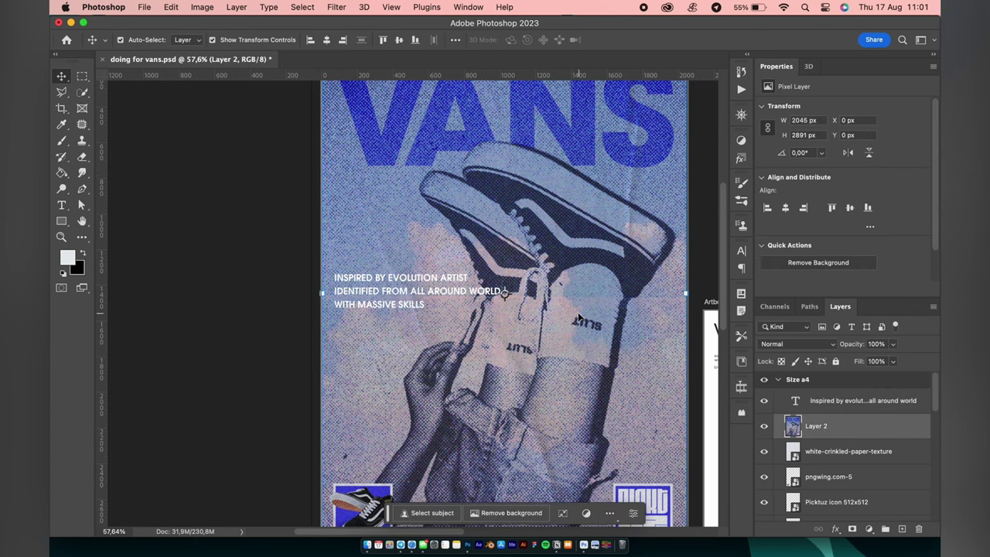
pyautogui.scroll(-3, 542, 274)
# Step: Scale the tagline down to about 10 pt and duplicate it about 213 px lower
pyautogui.click(454, 305)
pyautogui.scroll(3, 454, 305)
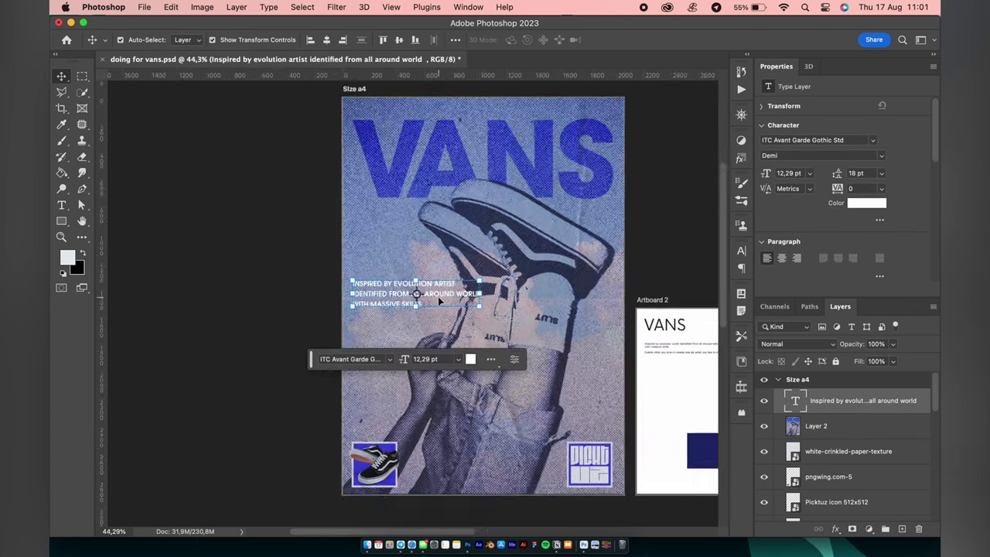
pyautogui.hotkey('ctrl', 't')
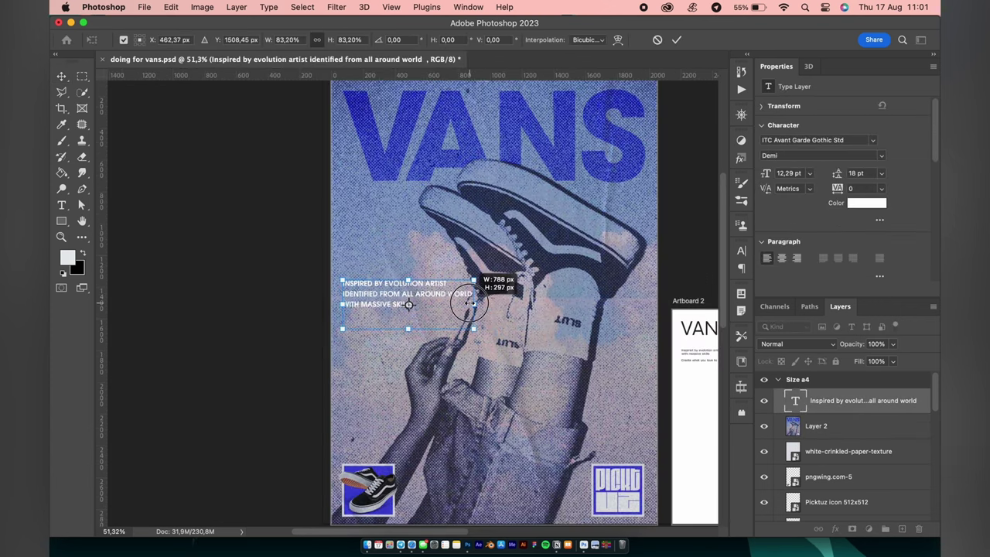
pyautogui.moveTo(495, 304); pyautogui.dragTo(466, 304)
pyautogui.press('Return')
pyautogui.hotkey('ctrl', 't')
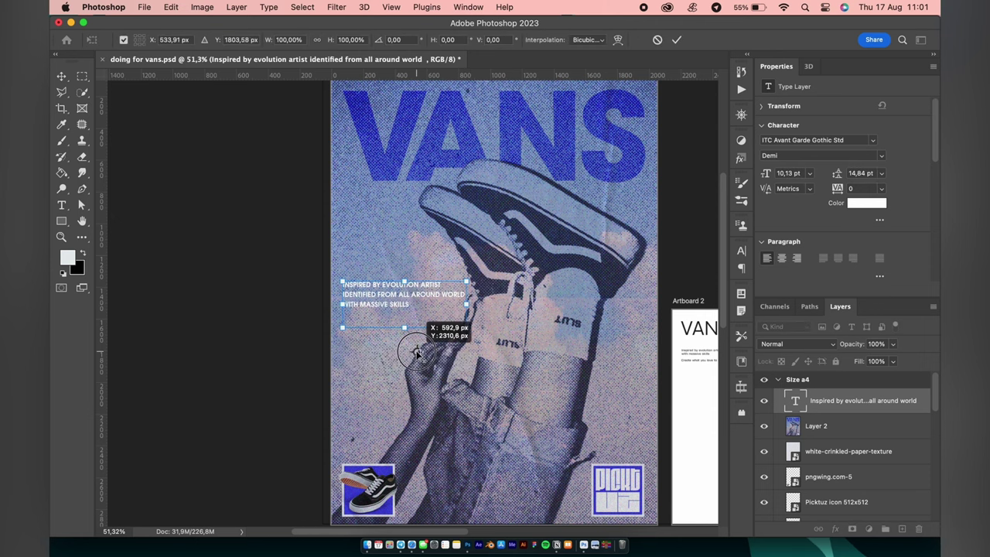
pyautogui.press('Return')
pyautogui.moveTo(416, 296); pyautogui.dragTo(429, 325)
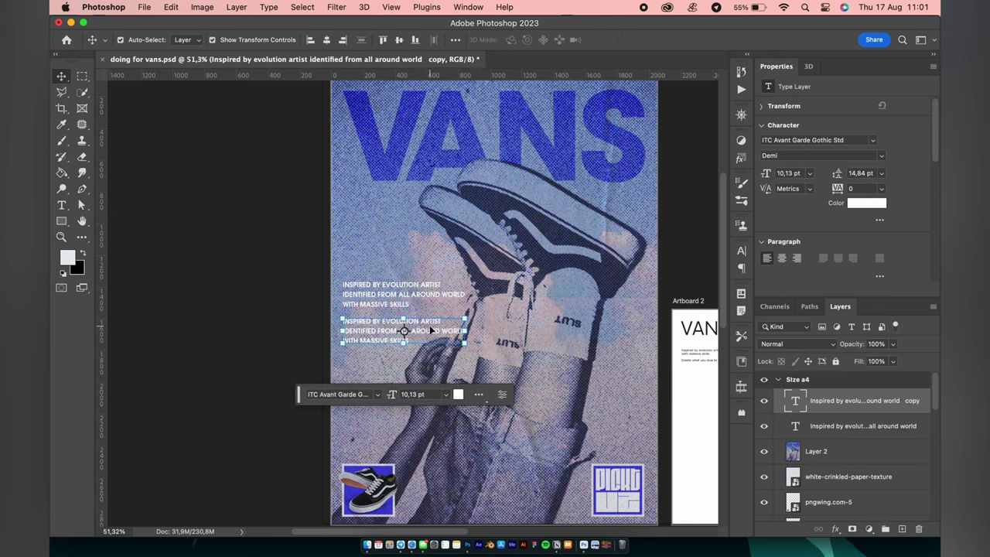
# Step: Copy the 'Create what you love to create…' sentence from Artboard 2
pyautogui.hscroll(5, 624, 265)
pyautogui.scroll(3, 624, 266)
pyautogui.press('t')
pyautogui.click(624, 266)
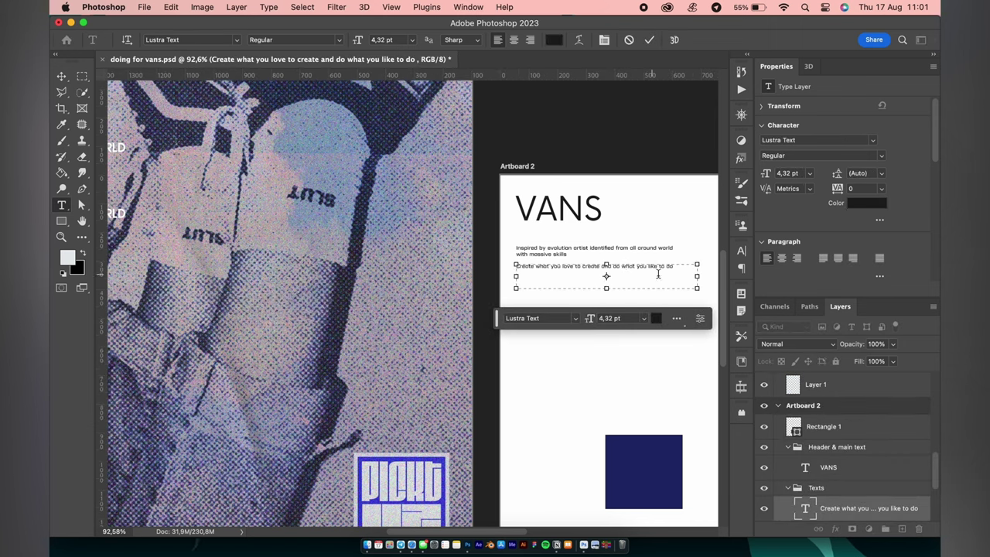
pyautogui.hotkey('ctrl', 'a')
pyautogui.click(649, 40)
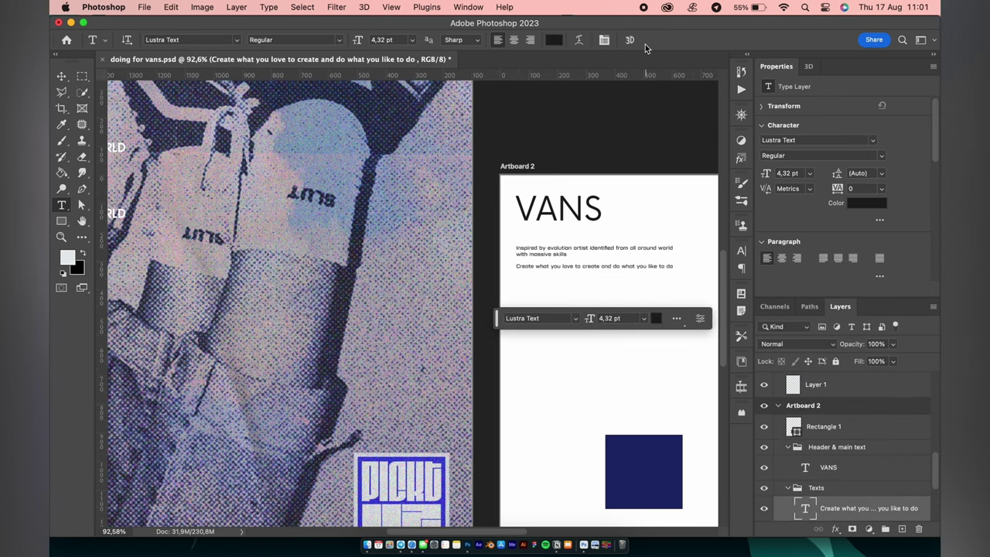
pyautogui.click(237, 40)
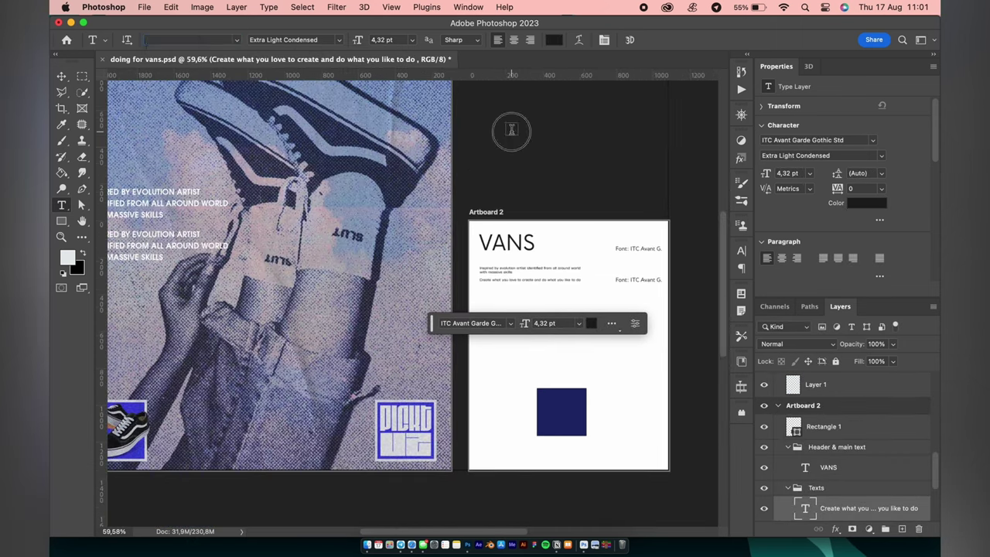
# Step: Replace the duplicated tagline's text with the pasted 'Create what you love' sentence
pyautogui.hscroll(-5, 511, 130)
pyautogui.click(225, 232)
pyautogui.hotkey('ctrl', 'a')
pyautogui.write('CREATE WHAT YOU LOVE TO CREATE AND DO WHAT YOU LIKE TO DO')
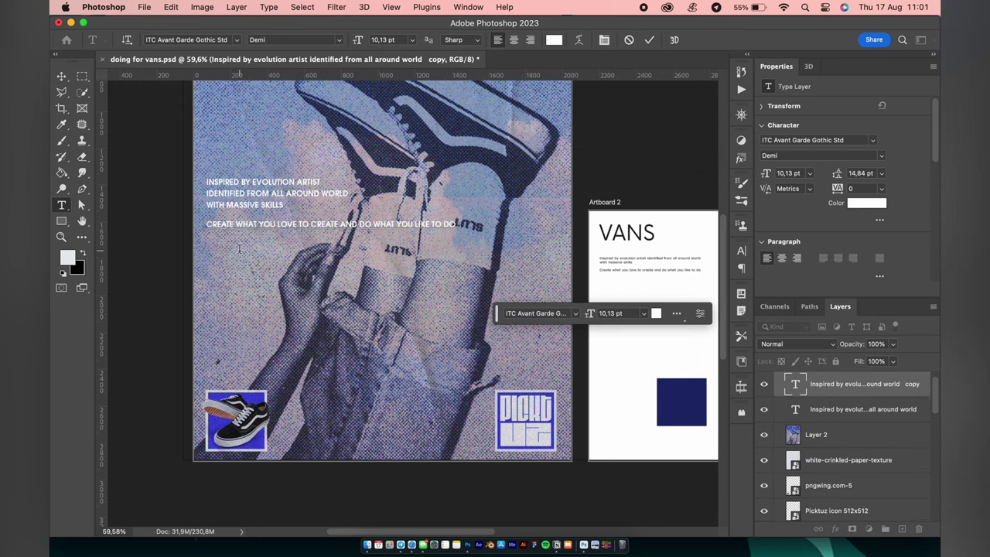
pyautogui.click(239, 247)
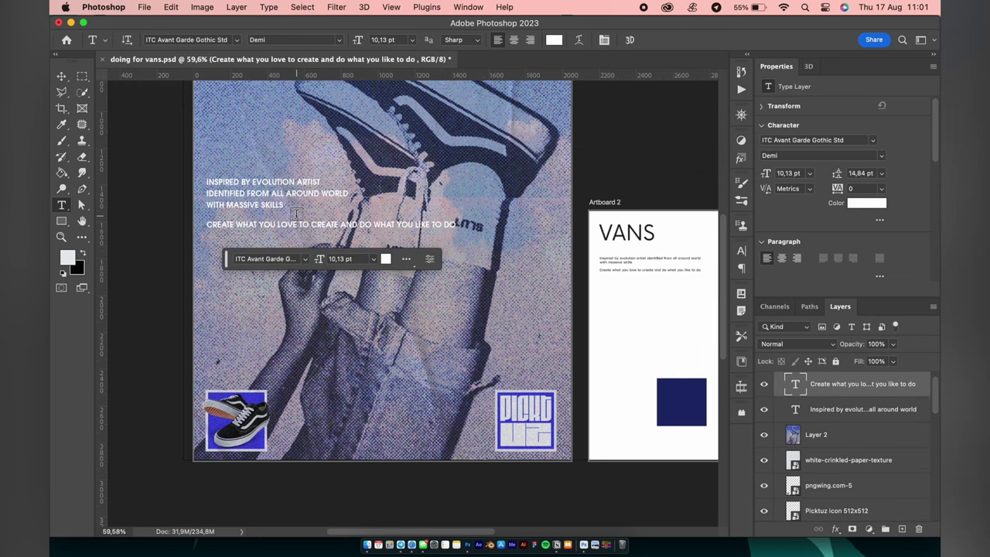
# Step: Split the new tagline onto two lines before 'AND DO'
pyautogui.click(342, 224)
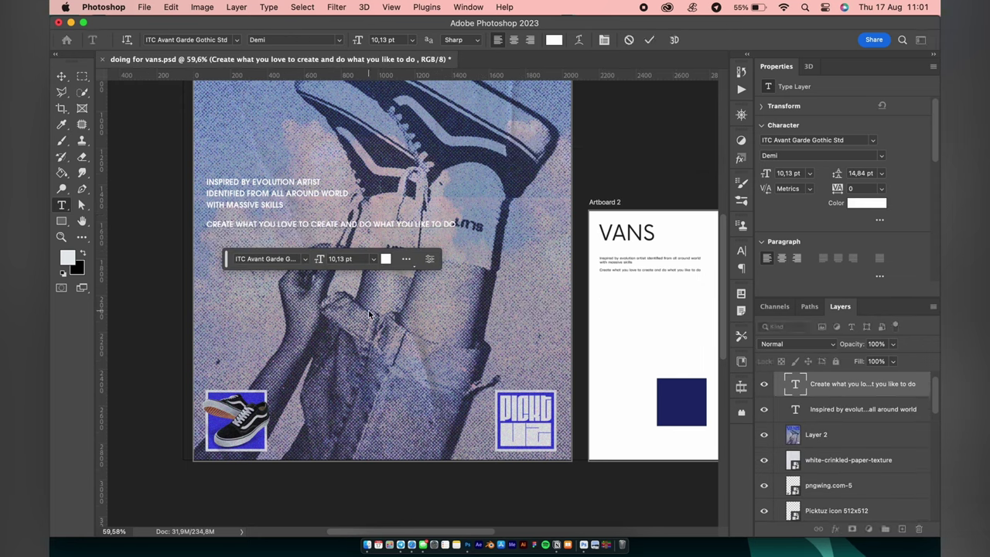
pyautogui.press('Return')
pyautogui.press('Escape')
pyautogui.press('v')
pyautogui.hscroll(-2, 380, 232)
pyautogui.hotkey('shift', 'v')
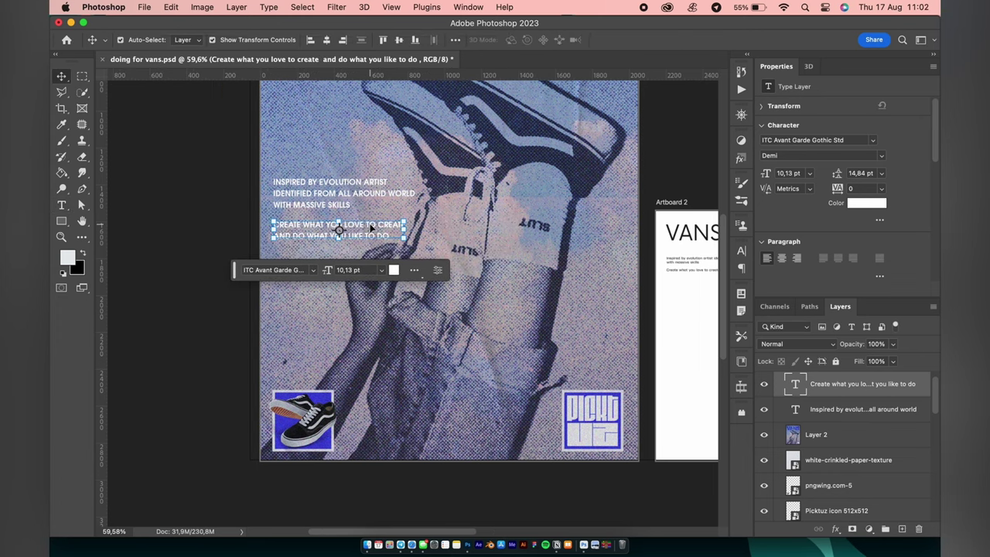
pyautogui.click(410, 152)
pyautogui.scroll(-2, 409, 152)
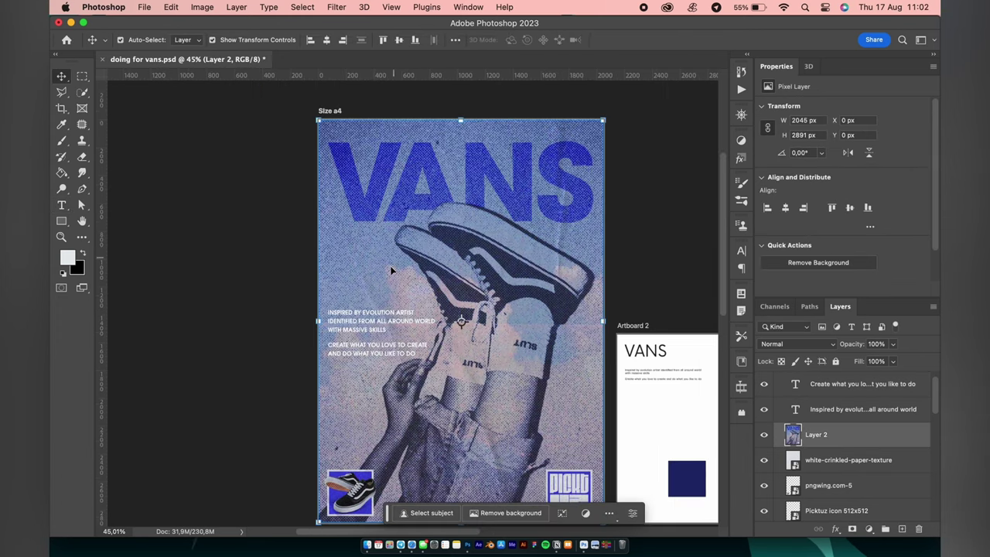
# Step: Add a white CREATIVE ART text layer above the taglines
pyautogui.keyDown('shift'); pyautogui.click(365, 350); pyautogui.keyUp('shift')
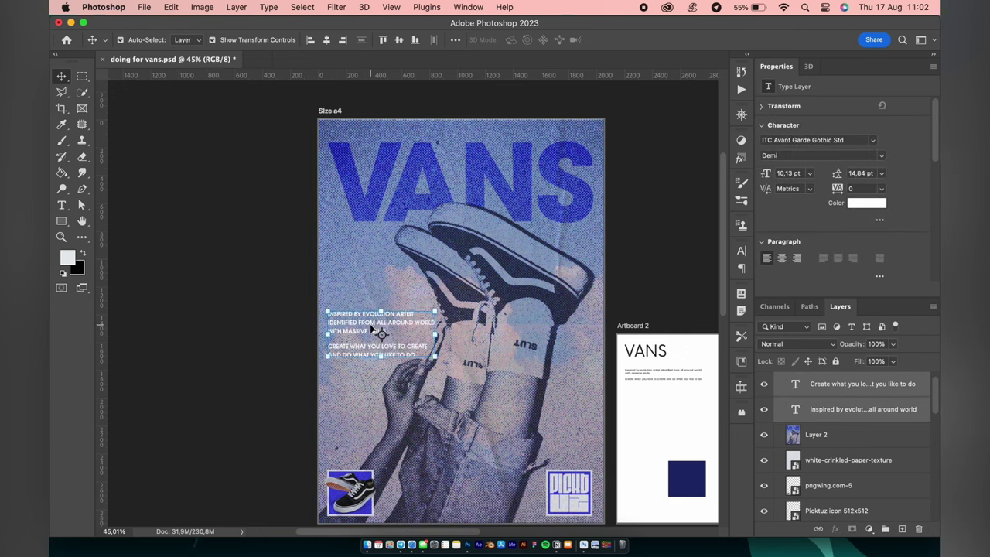
pyautogui.press('t')
pyautogui.click(372, 273)
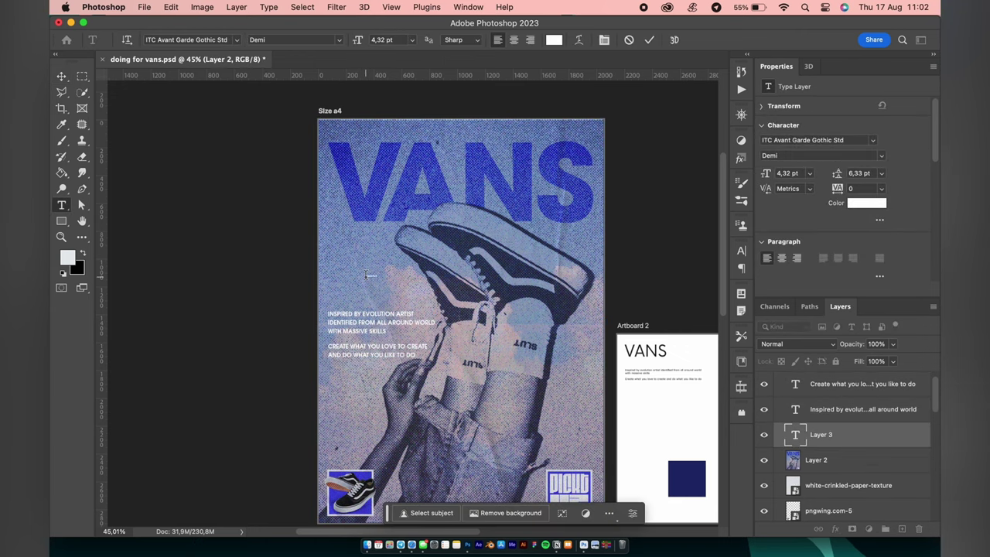
pyautogui.press('Escape')
pyautogui.press('v')
pyautogui.click(383, 276)
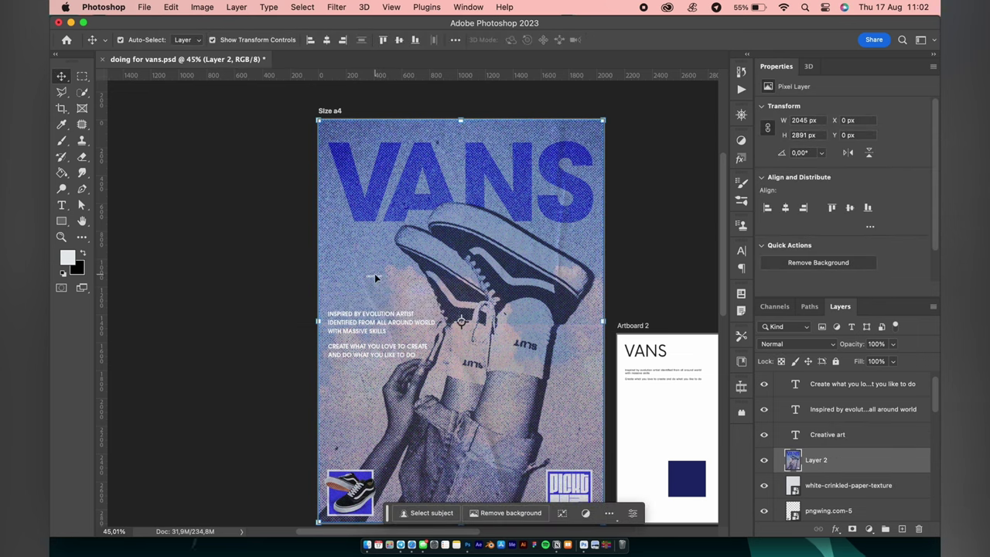
# Step: Enlarge CREATIVE ART to a 22.65 pt headline and start retyping its copy as 'SKAIT'
pyautogui.click(848, 438)
pyautogui.moveTo(386, 277)
pyautogui.mouseDown()
pyautogui.moveTo(432, 283)
pyautogui.moveTo(395, 293)
pyautogui.moveTo(414, 289)
pyautogui.mouseUp()
pyautogui.press('super+t')
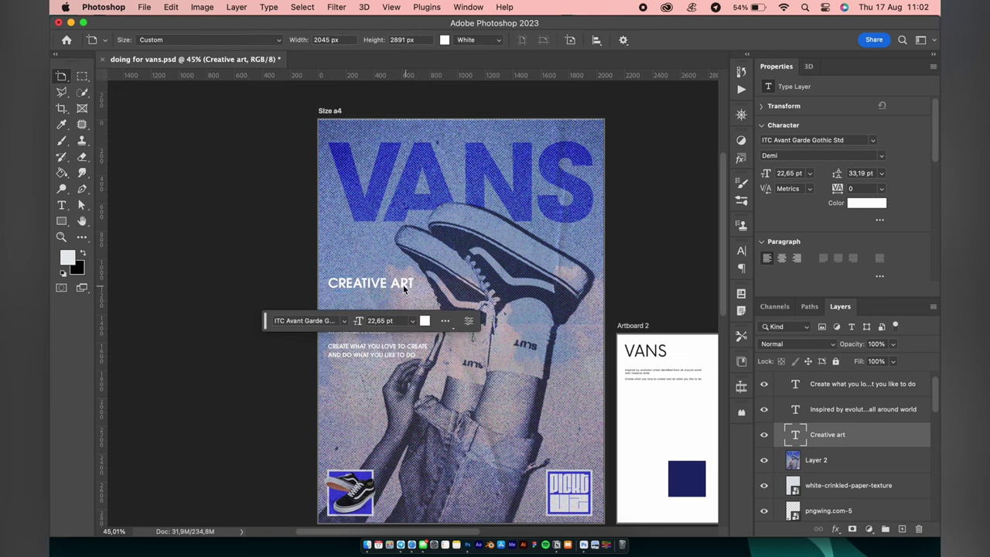
pyautogui.moveTo(413, 288)
pyautogui.mouseDown()
pyautogui.moveTo(373, 292)
pyautogui.moveTo(415, 283)
pyautogui.moveTo(372, 284)
pyautogui.moveTo(358, 298)
pyautogui.mouseUp()
pyautogui.press('Return')
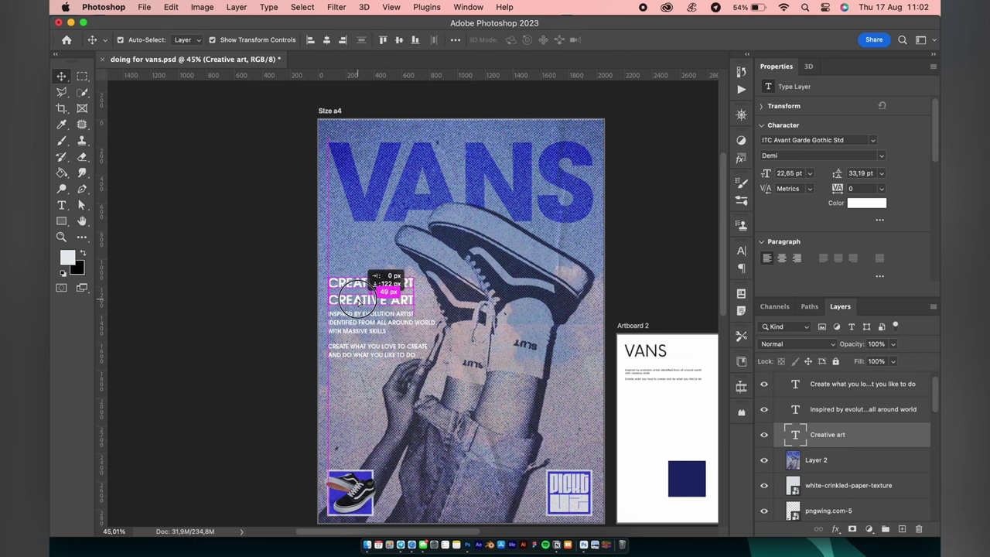
pyautogui.doubleClick(358, 297)
pyautogui.tripleClick(358, 298)
pyautogui.write('SKATE • O')
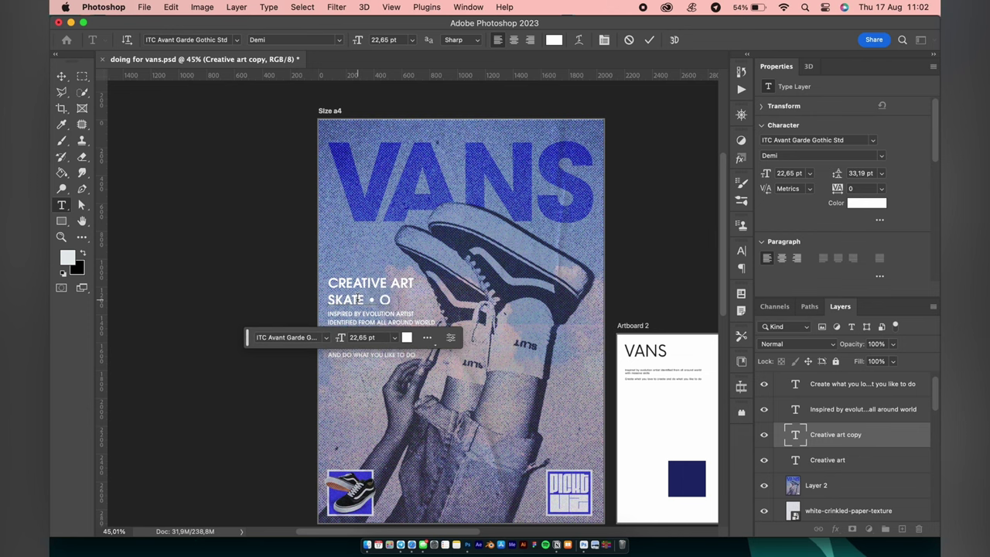
pyautogui.write('UTFIT')
# Step: Finish the SKATE • OUTFIT line and set it to Book weight
pyautogui.hotkey('ctrl', 'Return')
pyautogui.press('v')
pyautogui.scroll(3, 357, 299)
pyautogui.scroll(3, 358, 300)
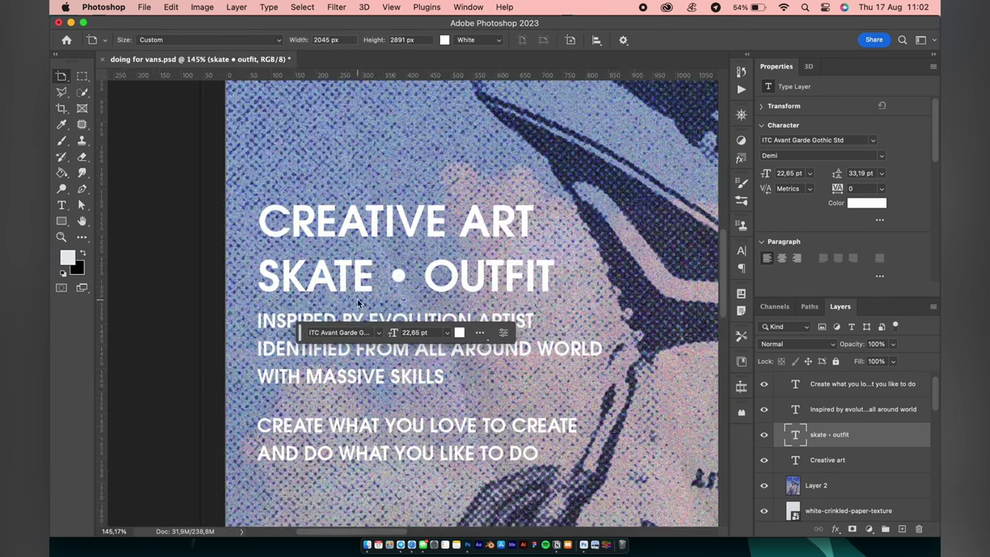
pyautogui.click(882, 159)
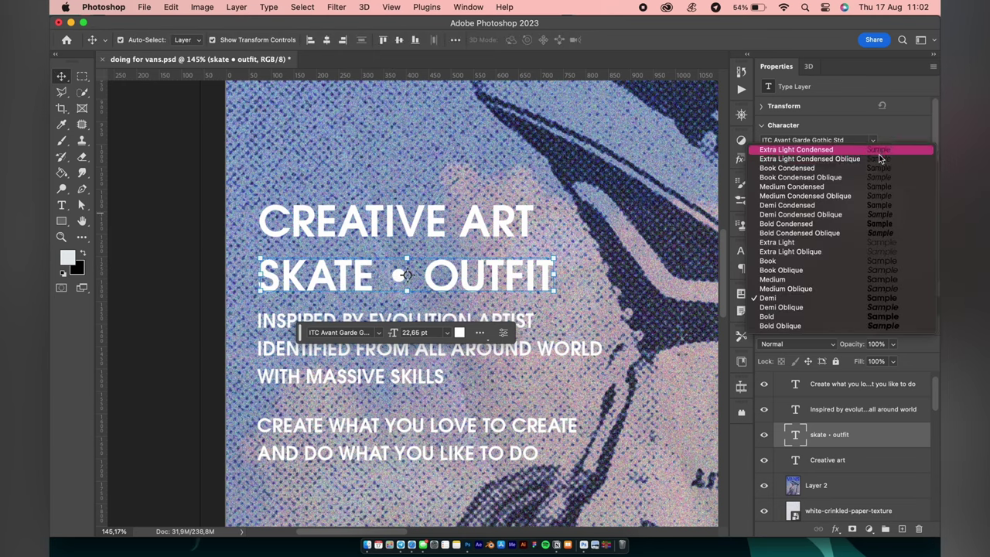
pyautogui.click(782, 283)
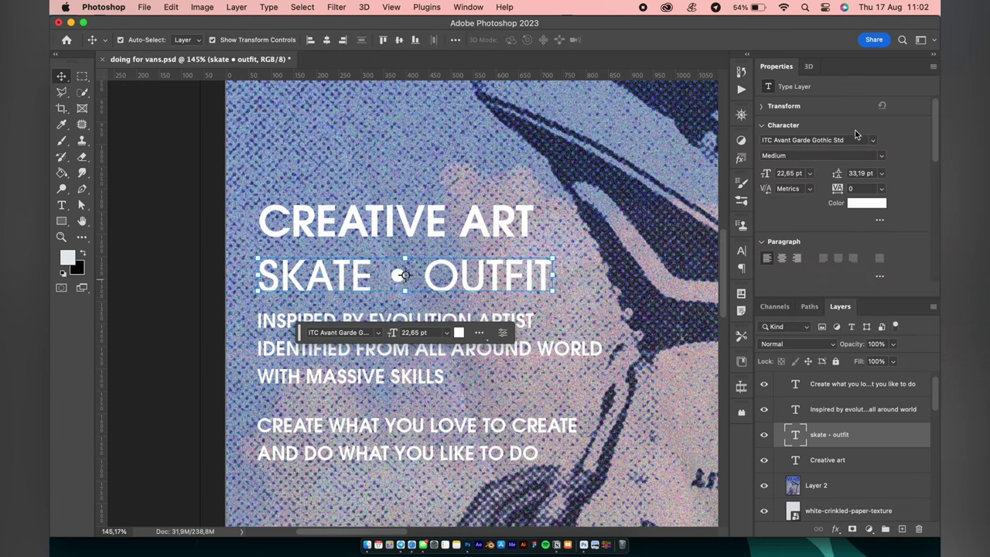
pyautogui.click(873, 140)
pyautogui.click(873, 140)
pyautogui.click(881, 156)
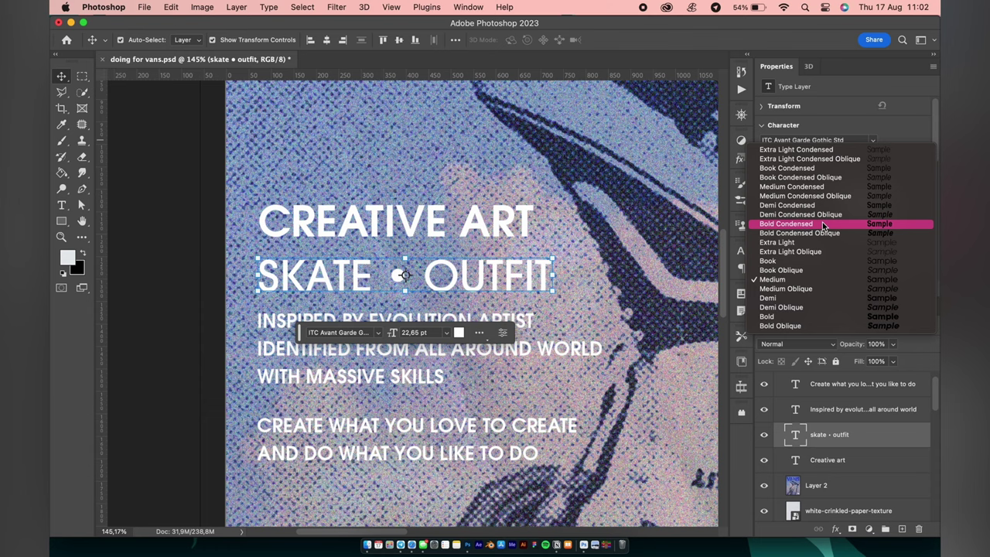
pyautogui.click(793, 263)
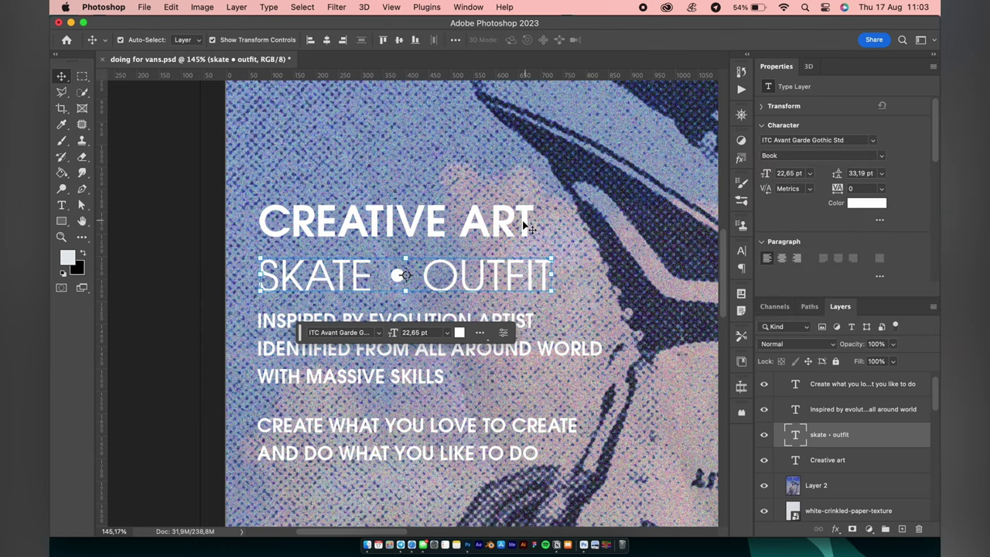
# Step: Shrink CREATIVE ART to 19.92 pt and nudge SKATE • OUTFIT slightly lower
pyautogui.click(526, 226)
pyautogui.moveTo(534, 223); pyautogui.dragTo(499, 219)
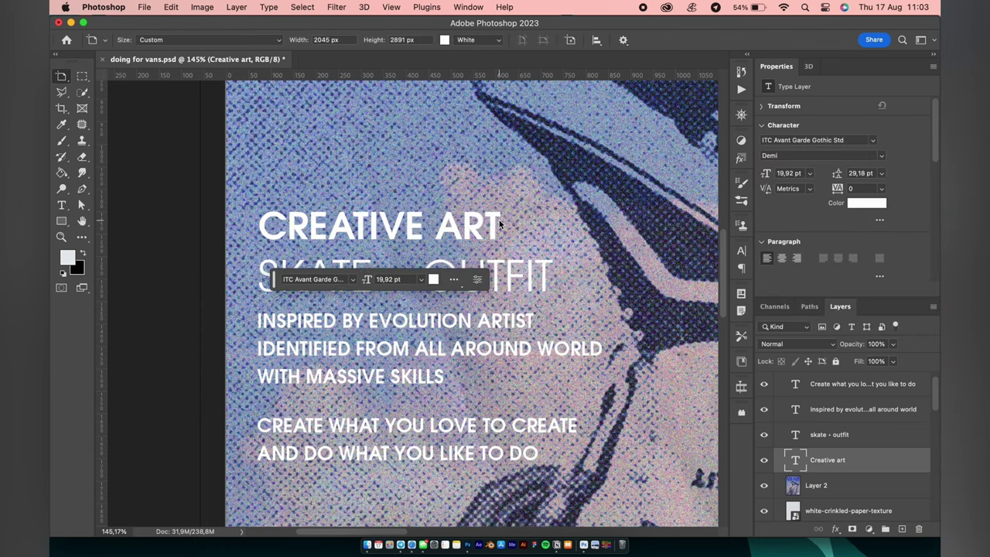
pyautogui.hotkey('shift', 'v')
pyautogui.click(512, 268)
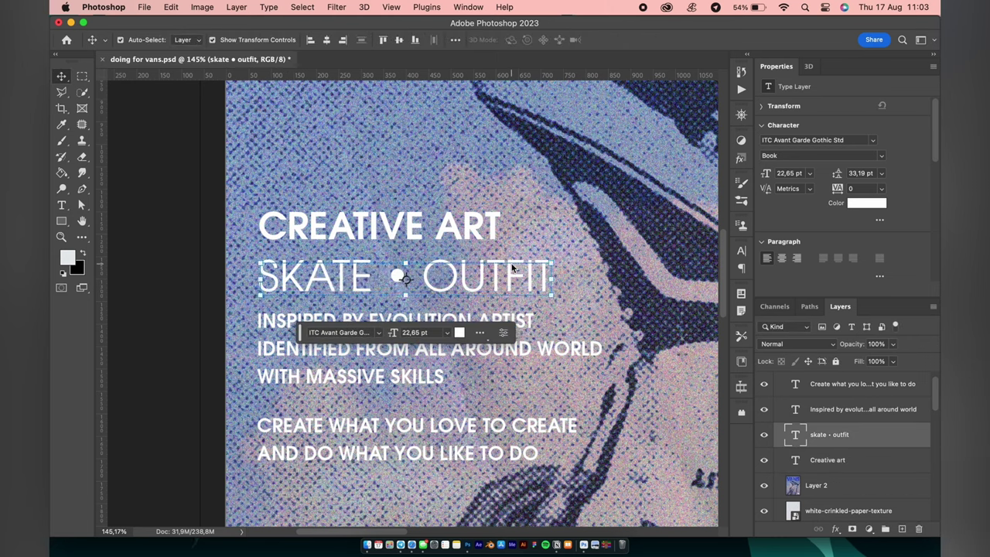
pyautogui.moveTo(512, 267); pyautogui.dragTo(512, 274)
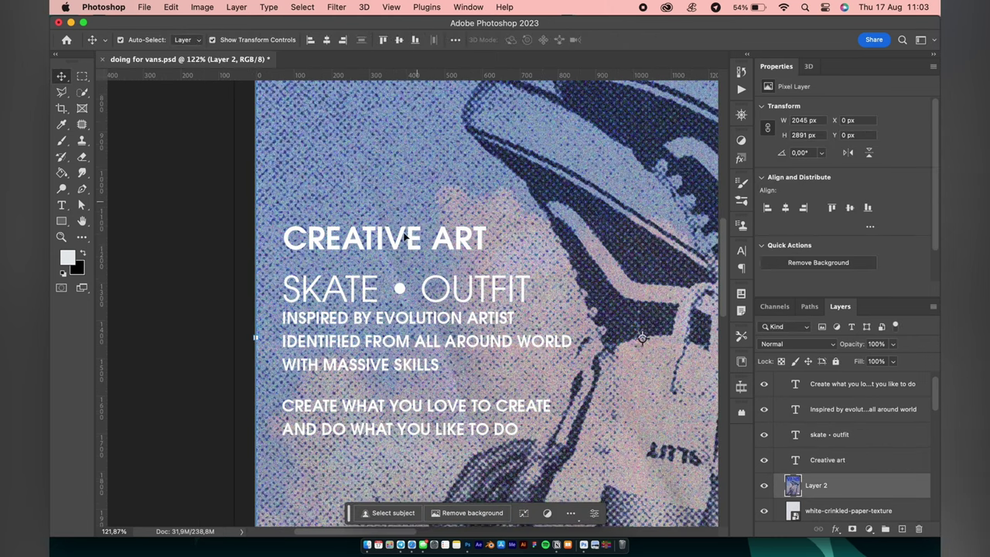
pyautogui.scroll(-2, 435, 153)
pyautogui.click(392, 246)
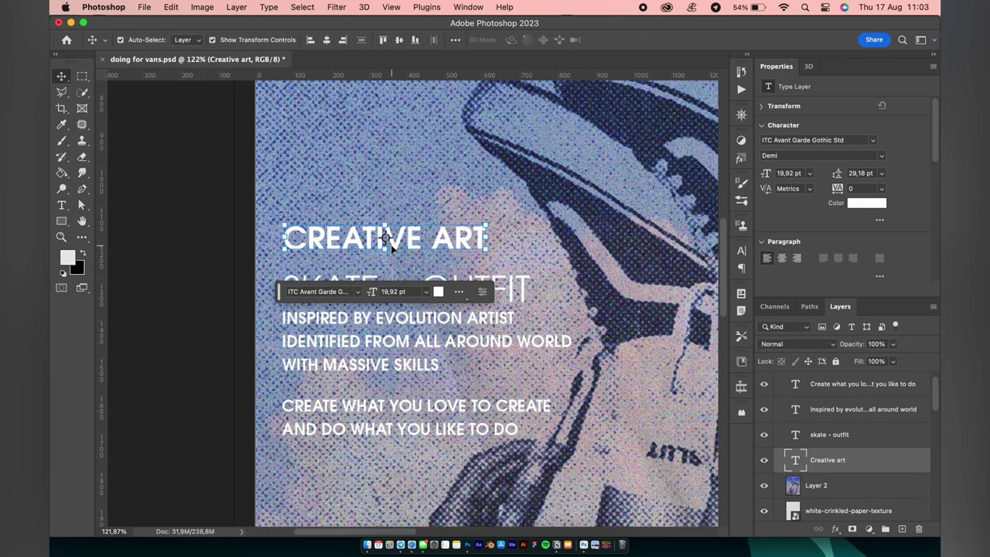
pyautogui.click(391, 202)
pyautogui.scroll(-5, 338, 195)
pyautogui.scroll(-1, 338, 195)
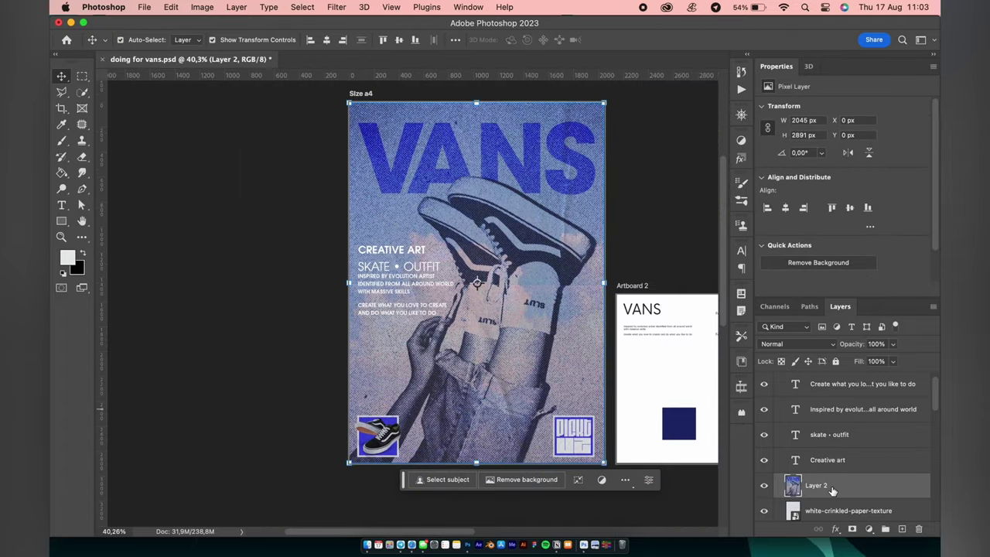
# Step: Add a bright blue Solid Color fill layer over the poster
pyautogui.click(869, 529)
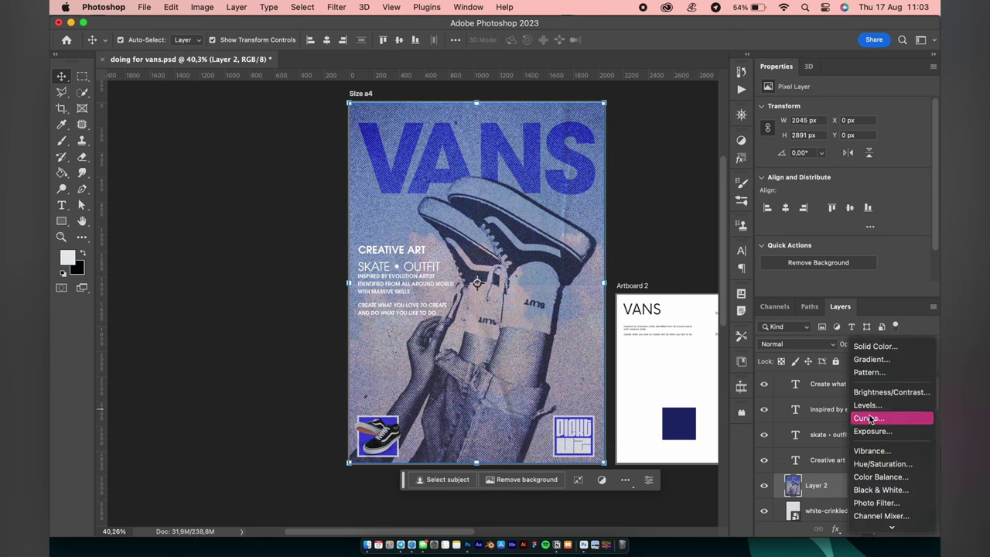
pyautogui.click(878, 346)
pyautogui.click(681, 422)
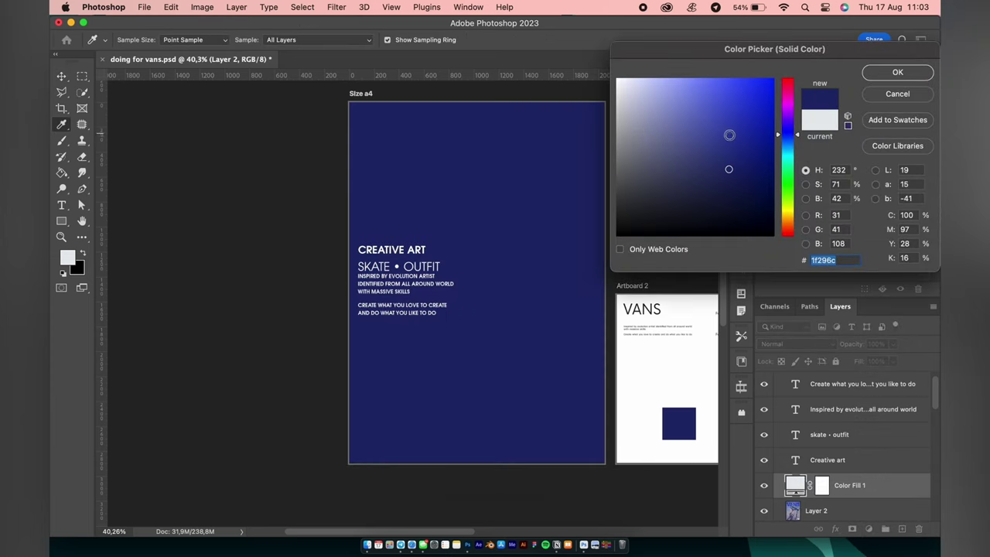
pyautogui.click(729, 135)
pyautogui.click(898, 72)
# Step: Blend the blue fill in Lighten mode at 84% opacity
pyautogui.click(796, 343)
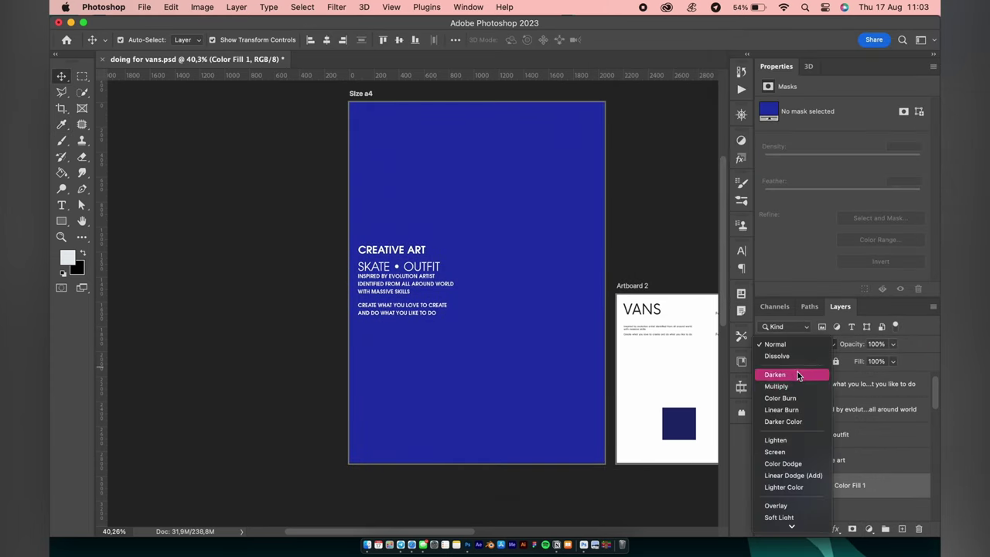
pyautogui.click(781, 440)
pyautogui.click(893, 344)
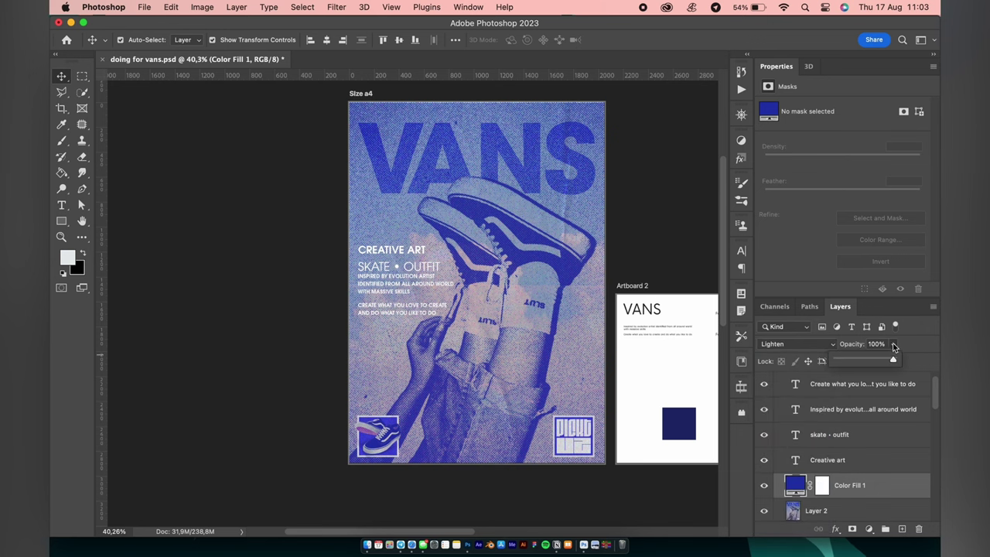
pyautogui.moveTo(893, 360); pyautogui.dragTo(884, 359)
# Step: Hide Artboard 2, leaving the blue fill at 75% Lighten, and view the poster
pyautogui.click(694, 231)
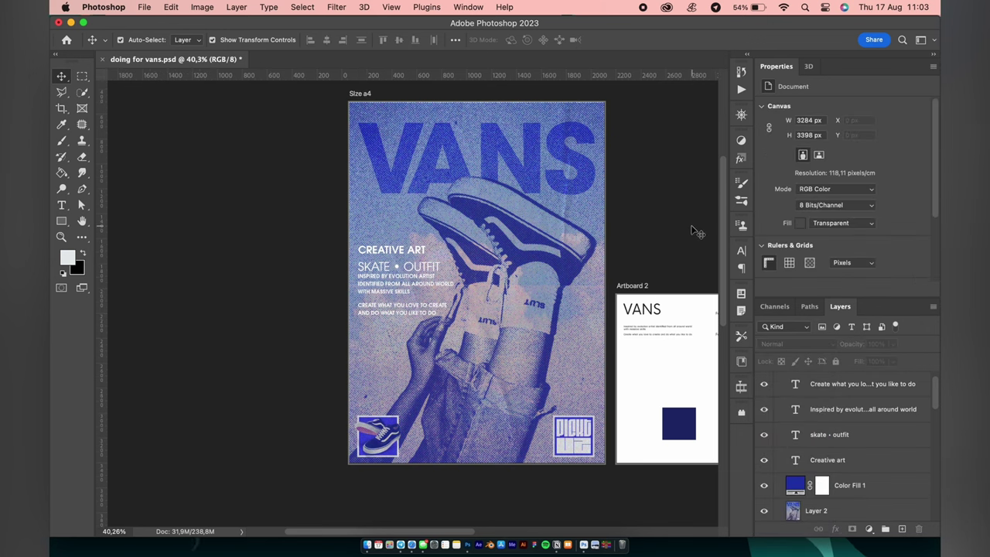
pyautogui.scroll(-2, 694, 230)
pyautogui.scroll(3, 541, 286)
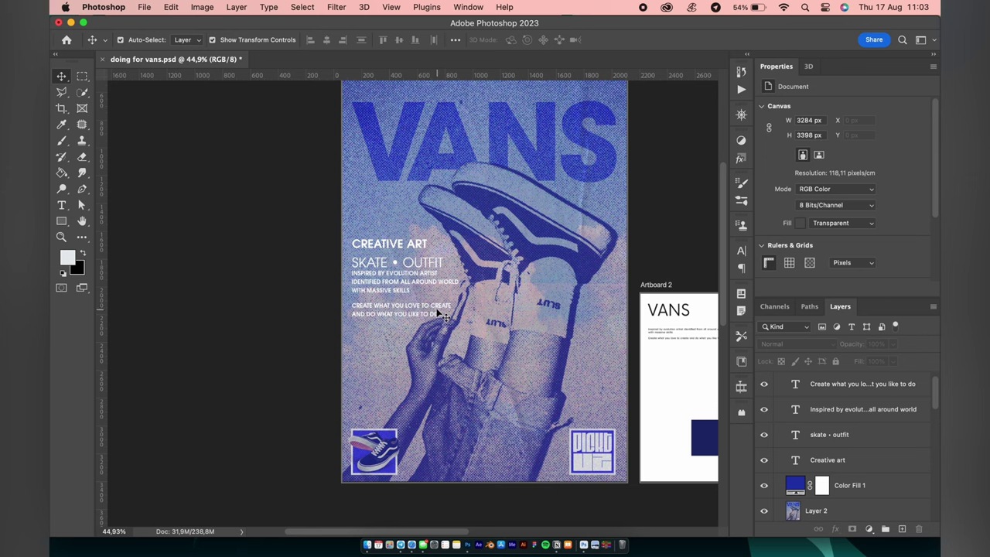
pyautogui.scroll(-3, 439, 315)
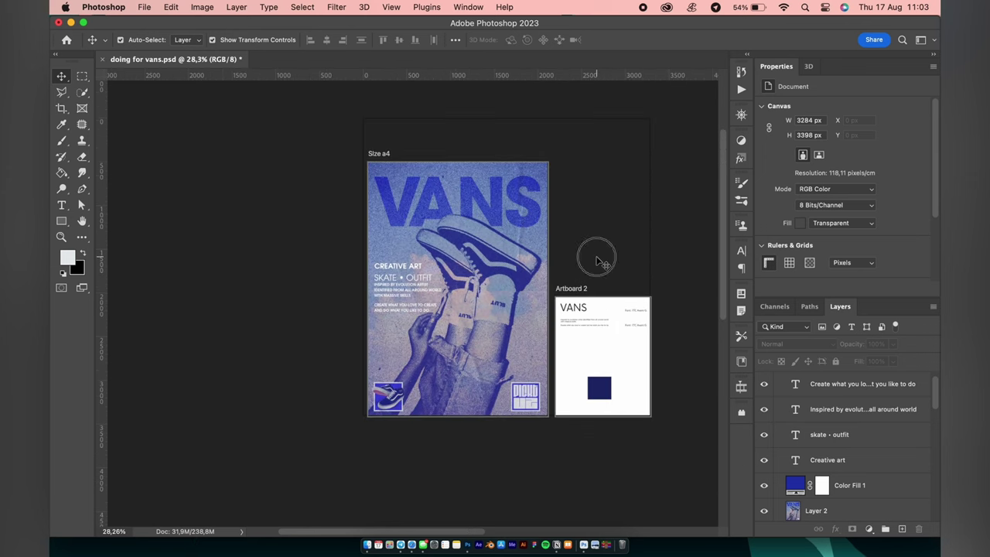
pyautogui.scroll(1, 601, 263)
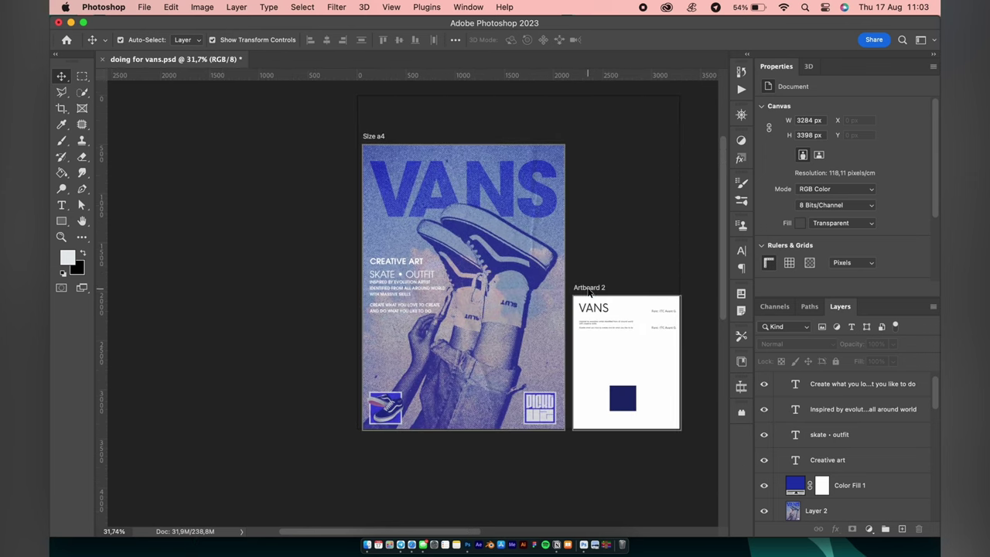
pyautogui.click(589, 288)
pyautogui.click(769, 519)
pyautogui.click(646, 353)
pyautogui.scroll(4, 650, 352)
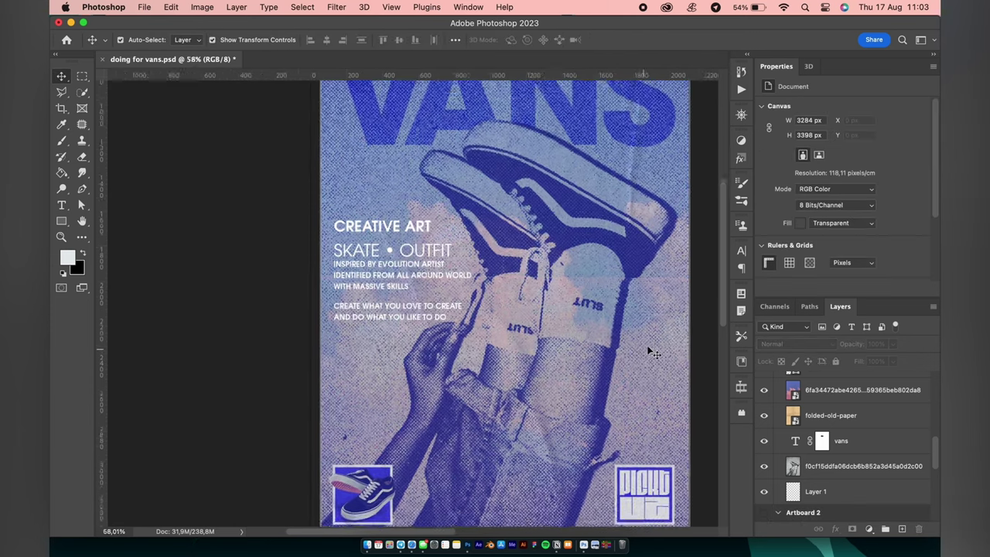
pyautogui.scroll(-3, 648, 351)
pyautogui.scroll(3, 648, 352)
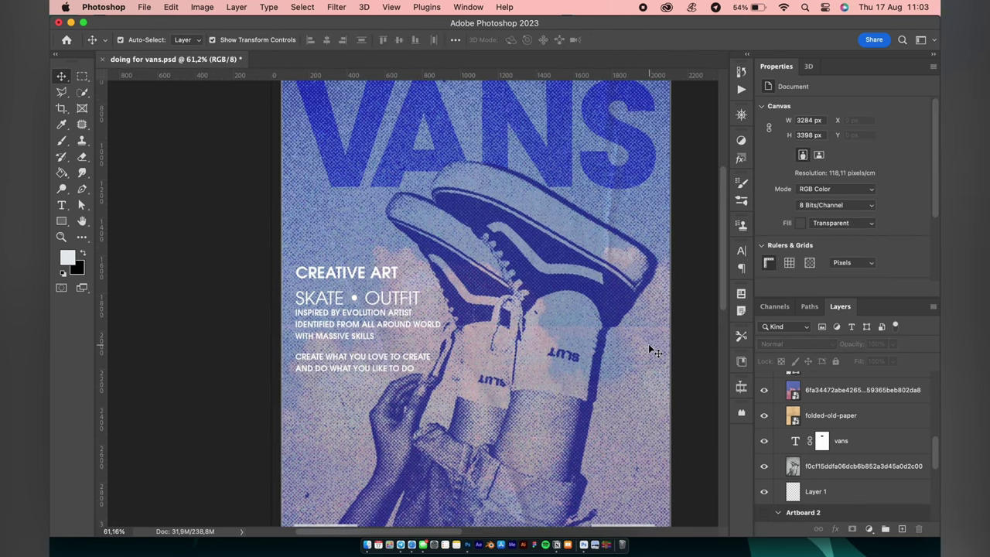
pyautogui.scroll(3, 648, 351)
pyautogui.scroll(-3, 648, 351)
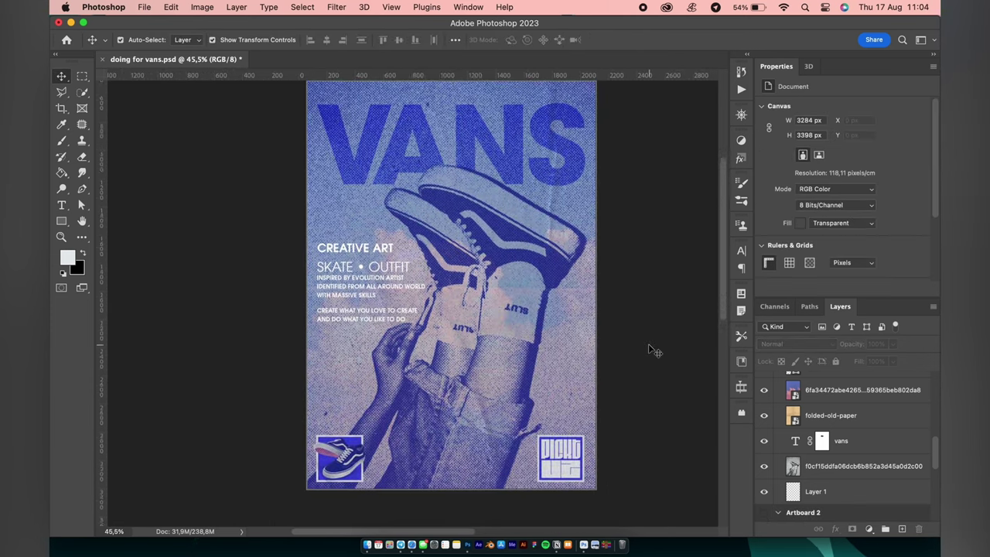
pyautogui.scroll(-1, 648, 349)
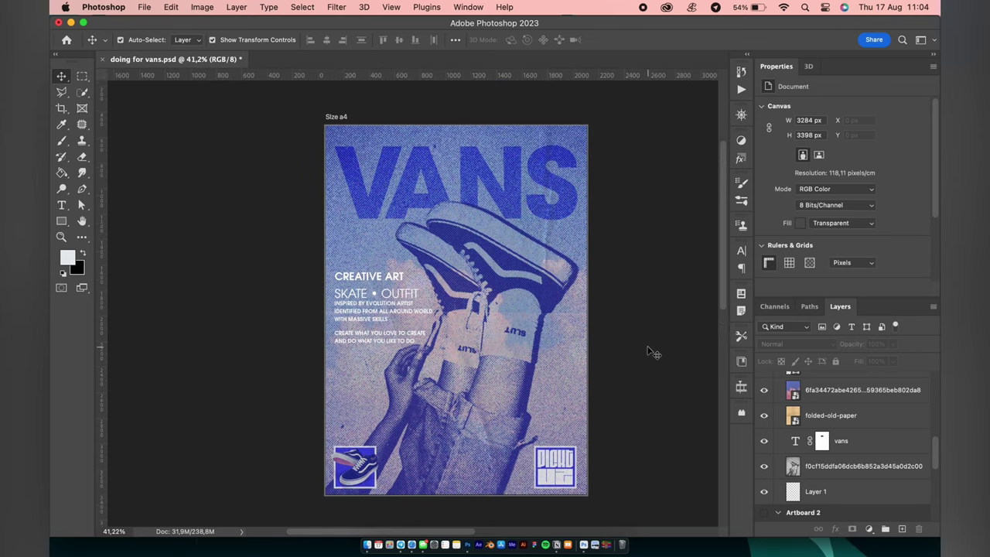
pyautogui.scroll(5, 836, 443)
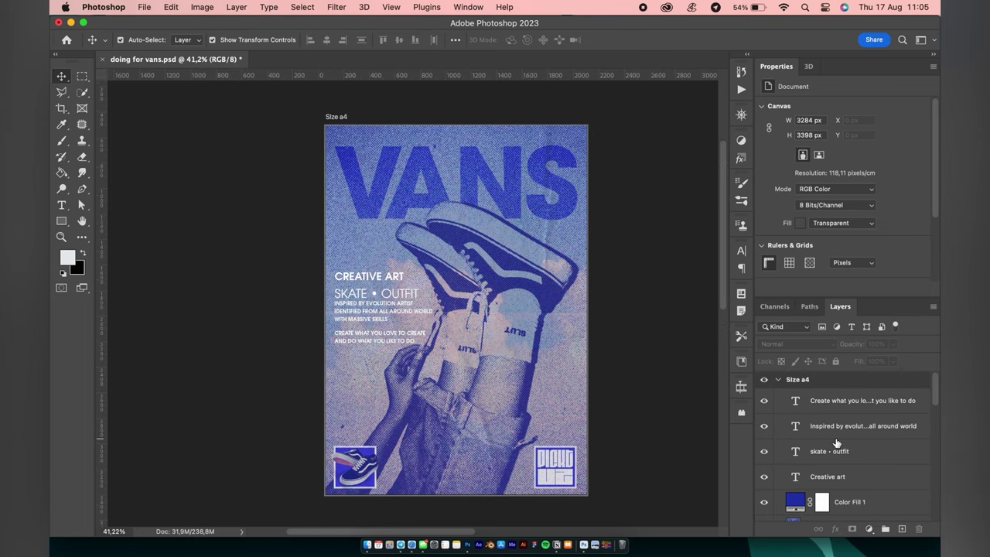
pyautogui.scroll(-2, 833, 477)
# Step: Switch the Color Fill 1 layer to Saturation blend mode
pyautogui.click(799, 460)
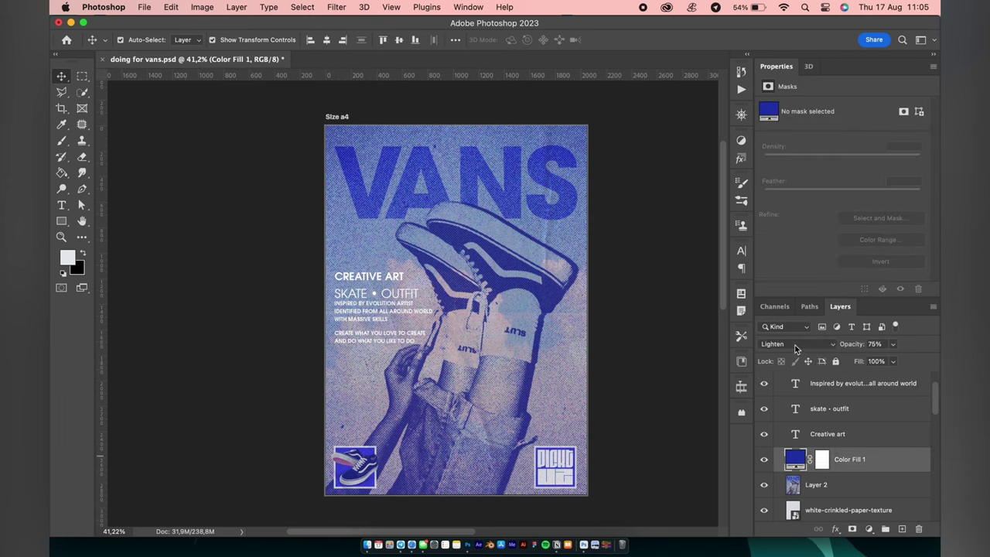
pyautogui.click(796, 345)
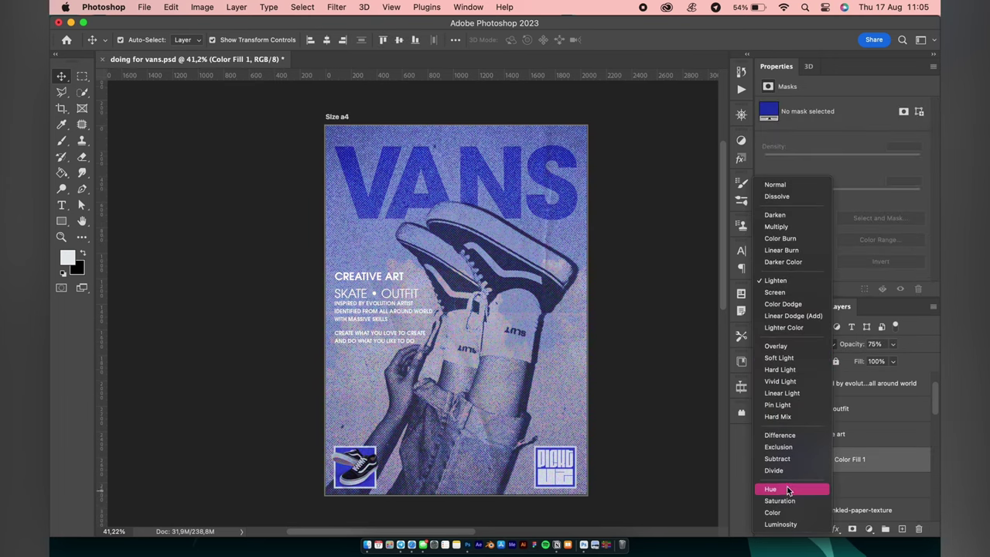
pyautogui.click(786, 501)
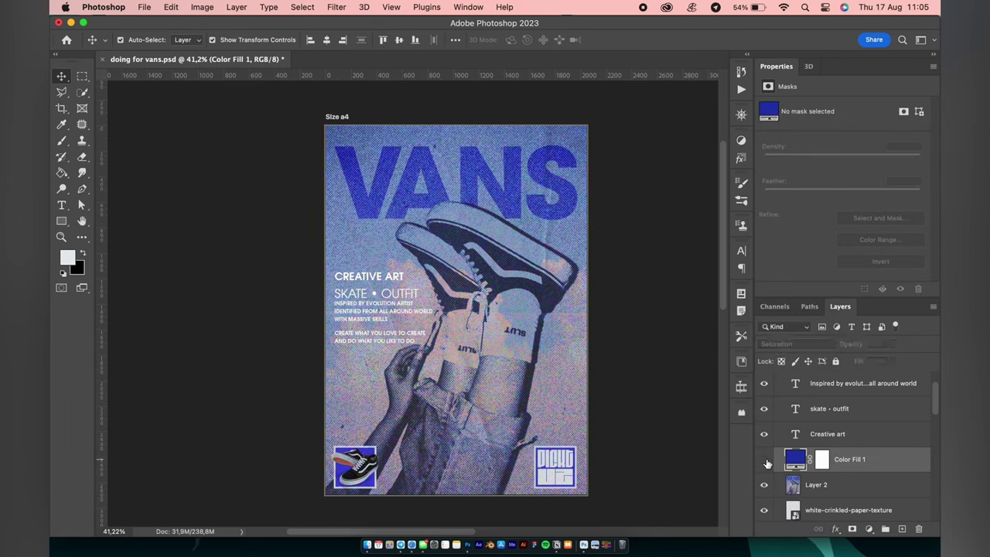
pyautogui.scroll(2, 833, 492)
# Step: Add a Levels adjustment with input levels 31 / 1,08 / 255
pyautogui.click(869, 530)
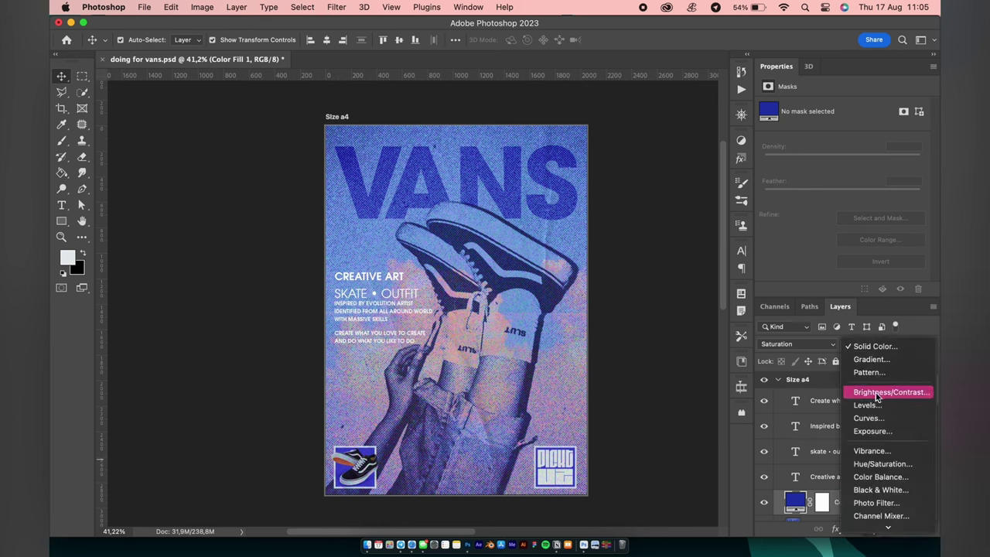
pyautogui.click(867, 405)
pyautogui.moveTo(780, 199); pyautogui.dragTo(797, 200)
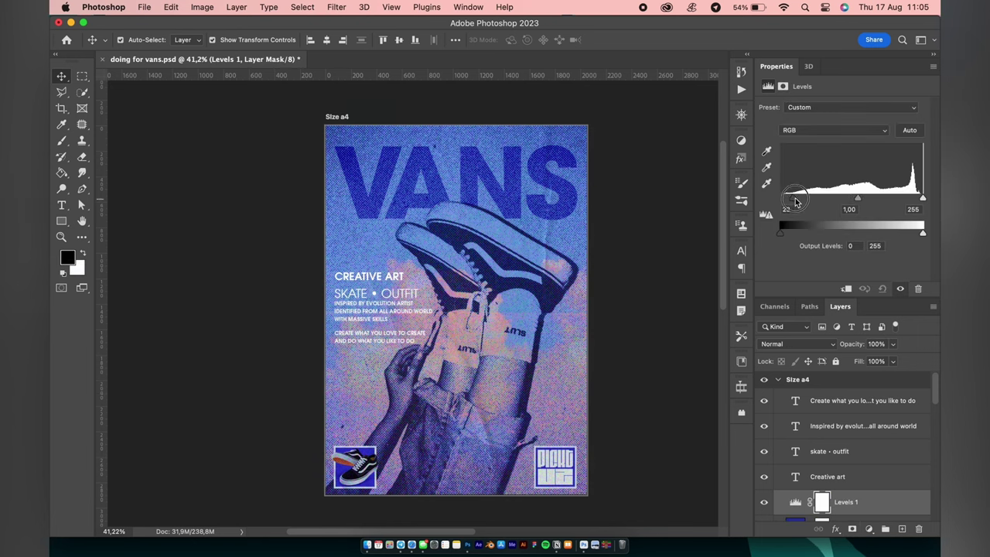
pyautogui.moveTo(861, 199); pyautogui.dragTo(856, 200)
pyautogui.moveTo(923, 199); pyautogui.dragTo(932, 200)
# Step: Stamp the visible poster into Layer 3 and add 14,21% Uniform noise
pyautogui.click(857, 402)
pyautogui.press('super+alt+shift+e')
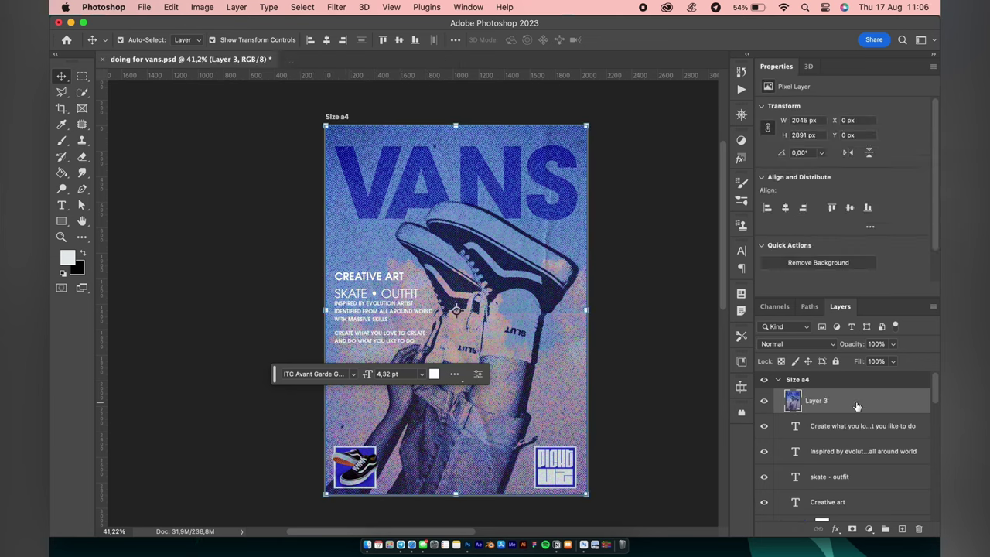
pyautogui.click(337, 7)
pyautogui.click(539, 200)
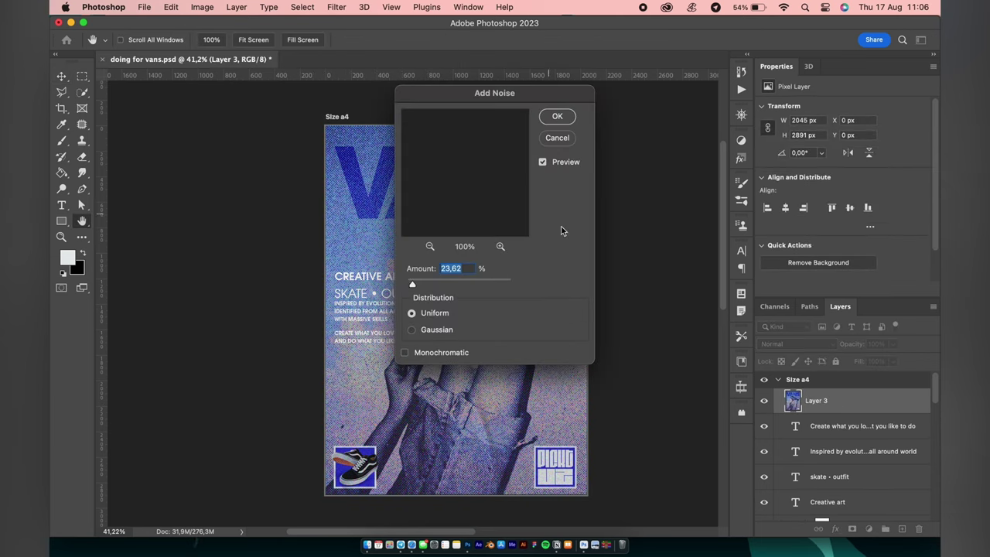
pyautogui.moveTo(412, 284); pyautogui.dragTo(410, 284)
pyautogui.click(557, 116)
pyautogui.press('v')
pyautogui.click(621, 244)
pyautogui.scroll(2, 621, 244)
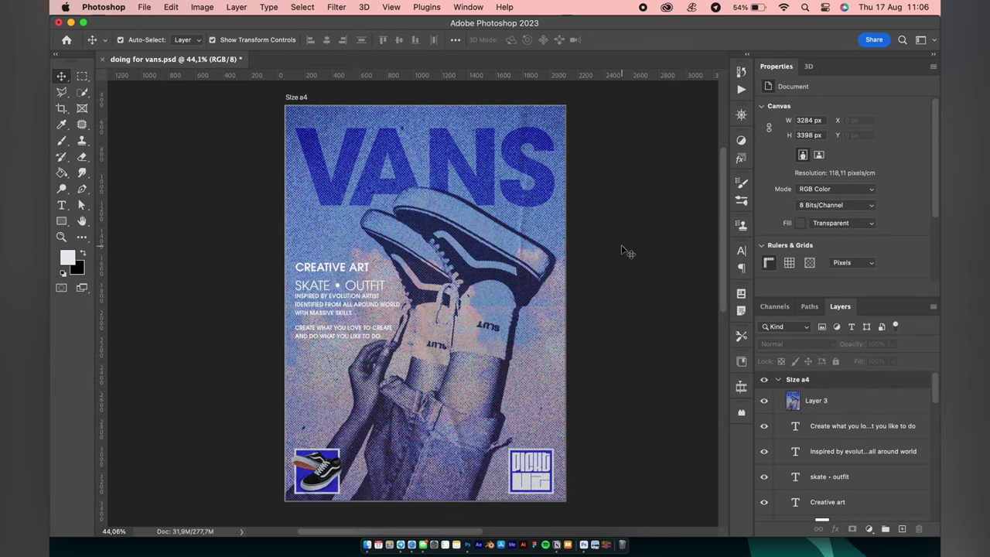